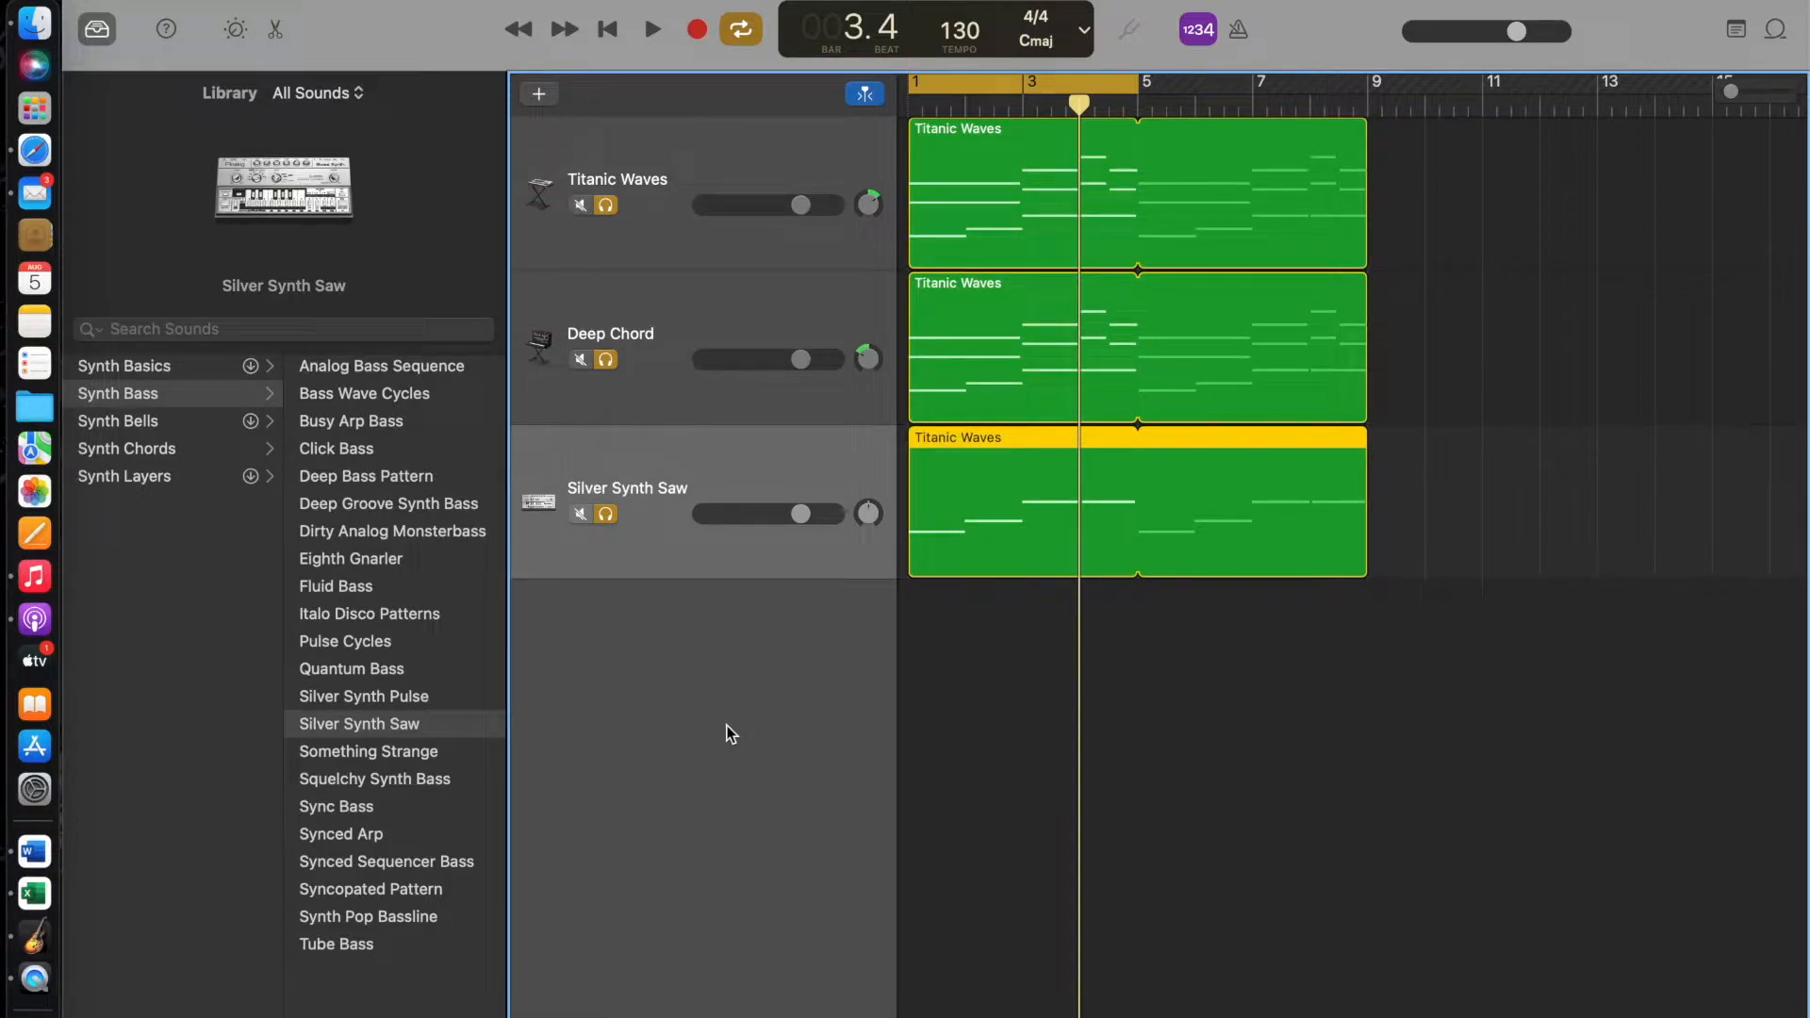
Step: Play back the looped synth tracks and examine the Silver Synth Saw region's notes in the Piano Roll
key(space)
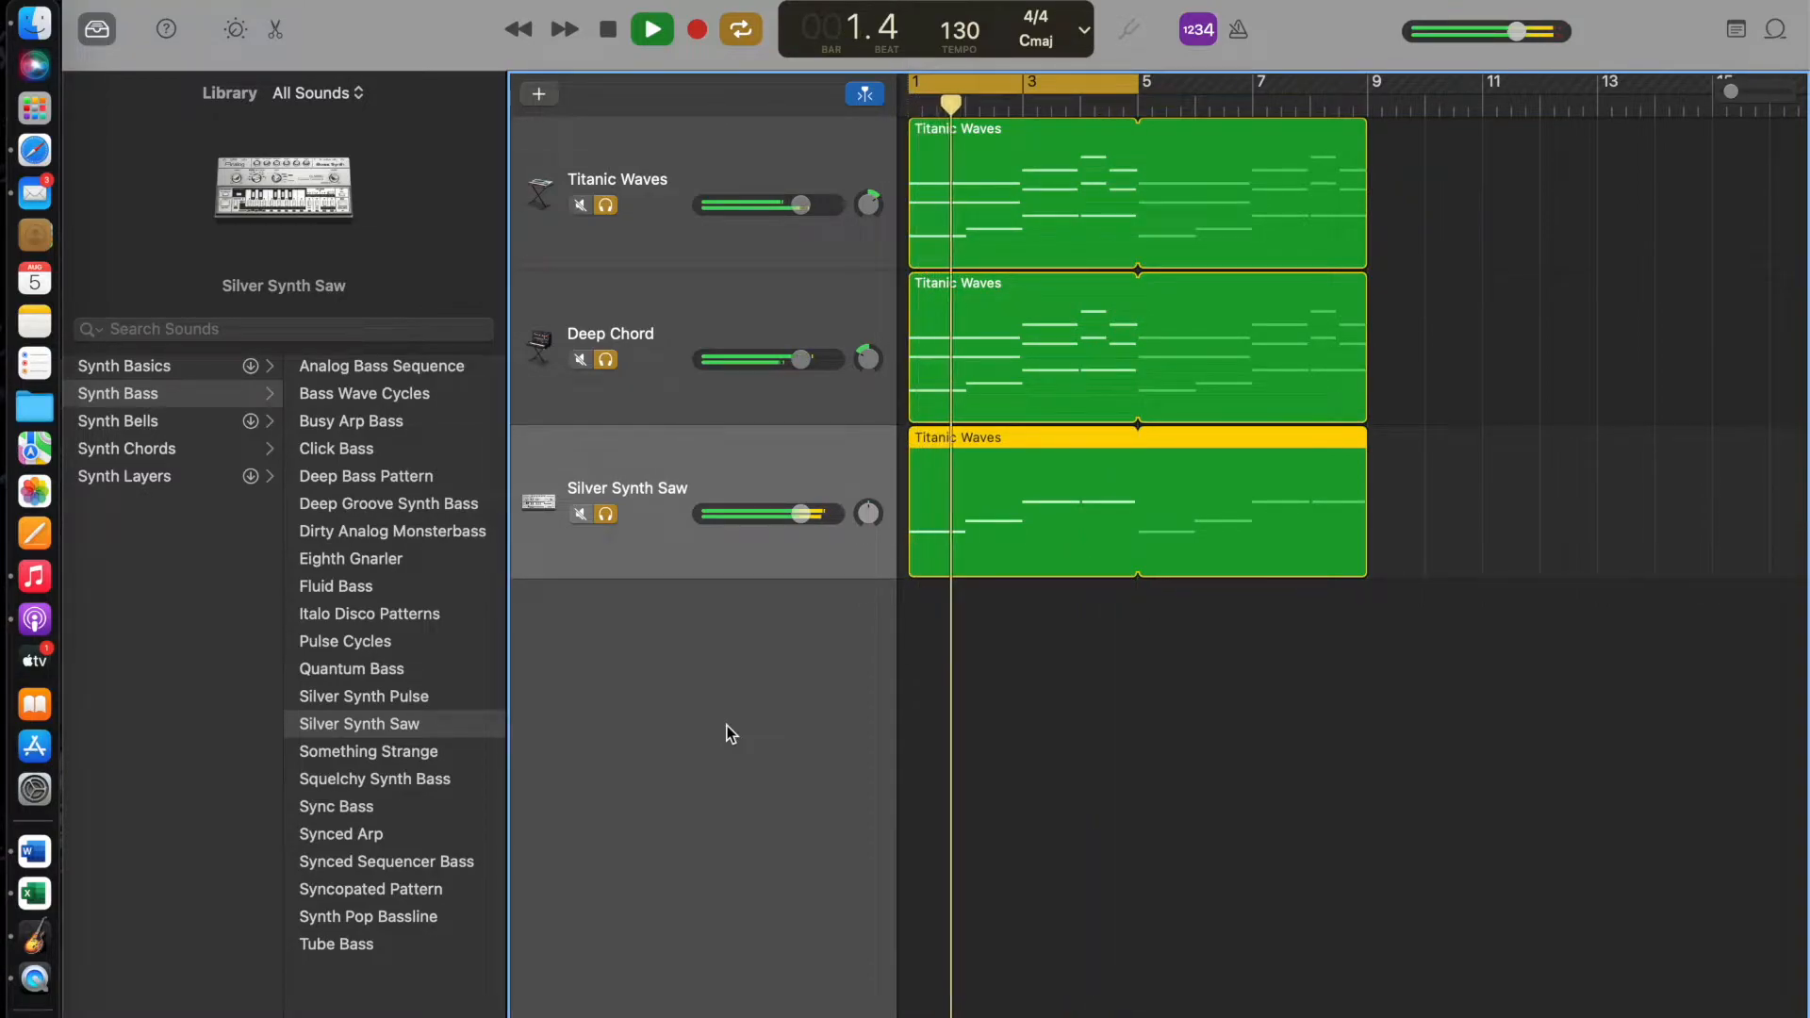
key(space)
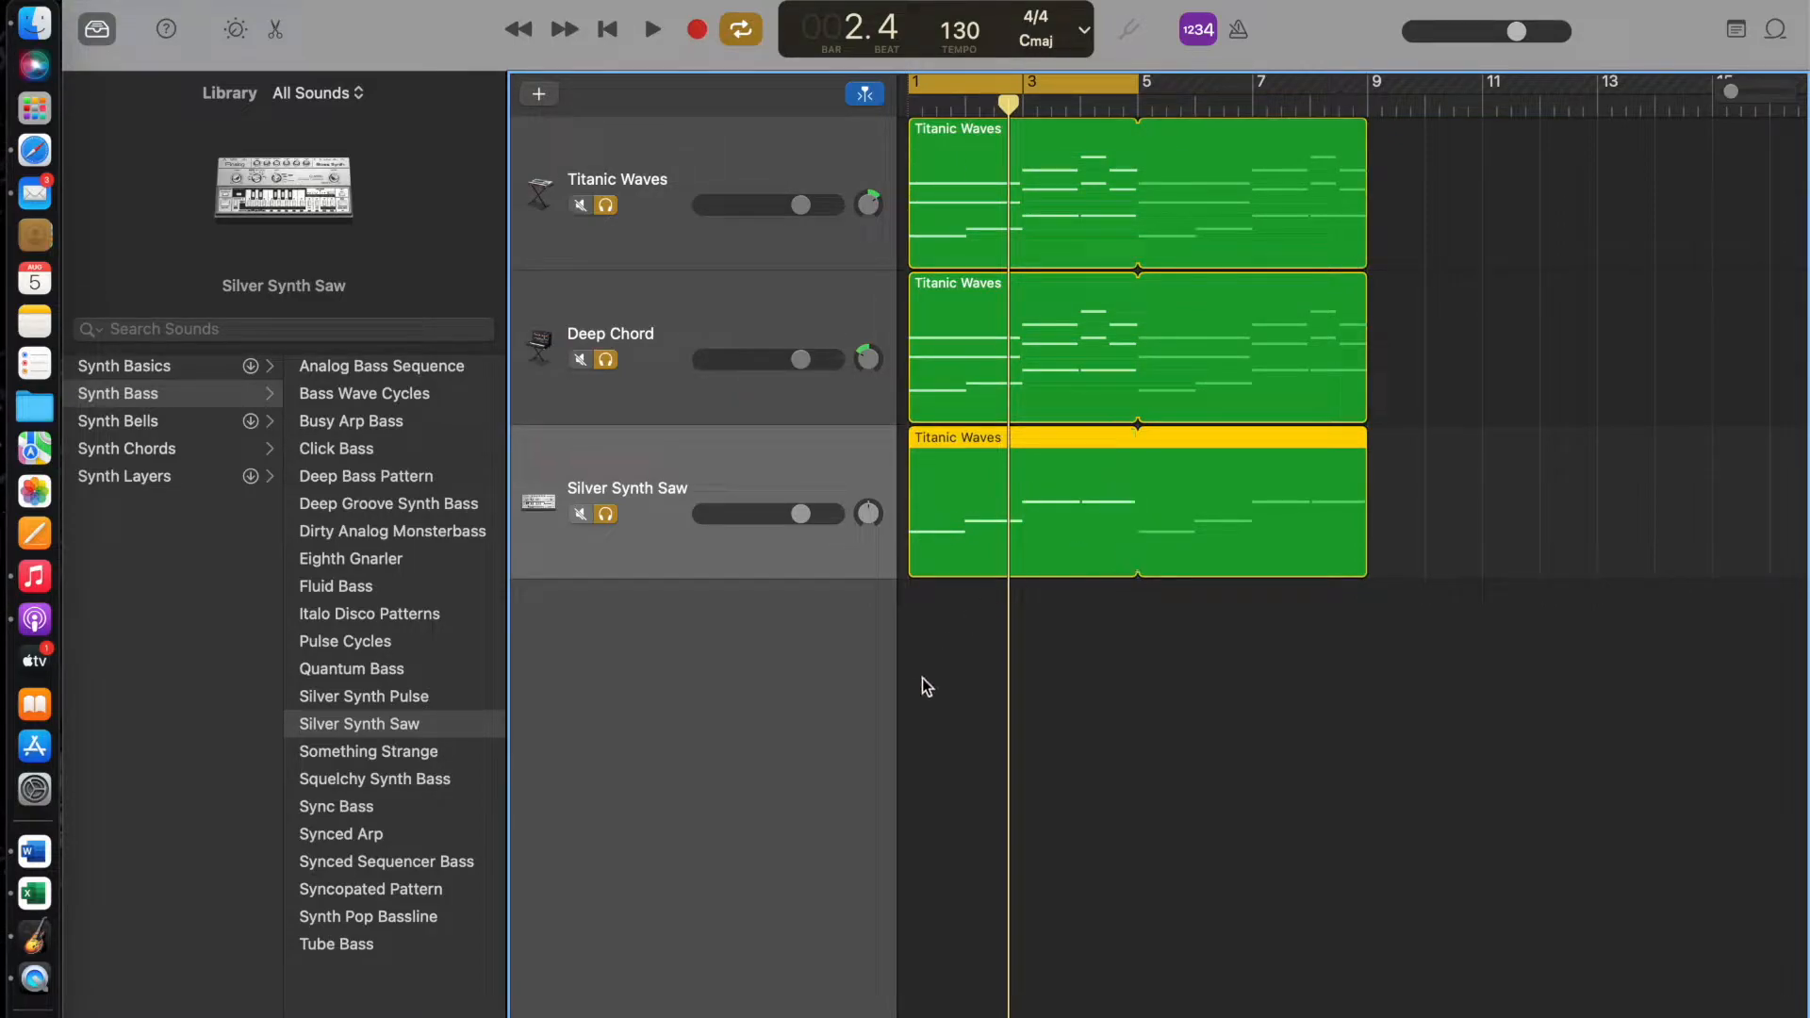
double_click(990, 456)
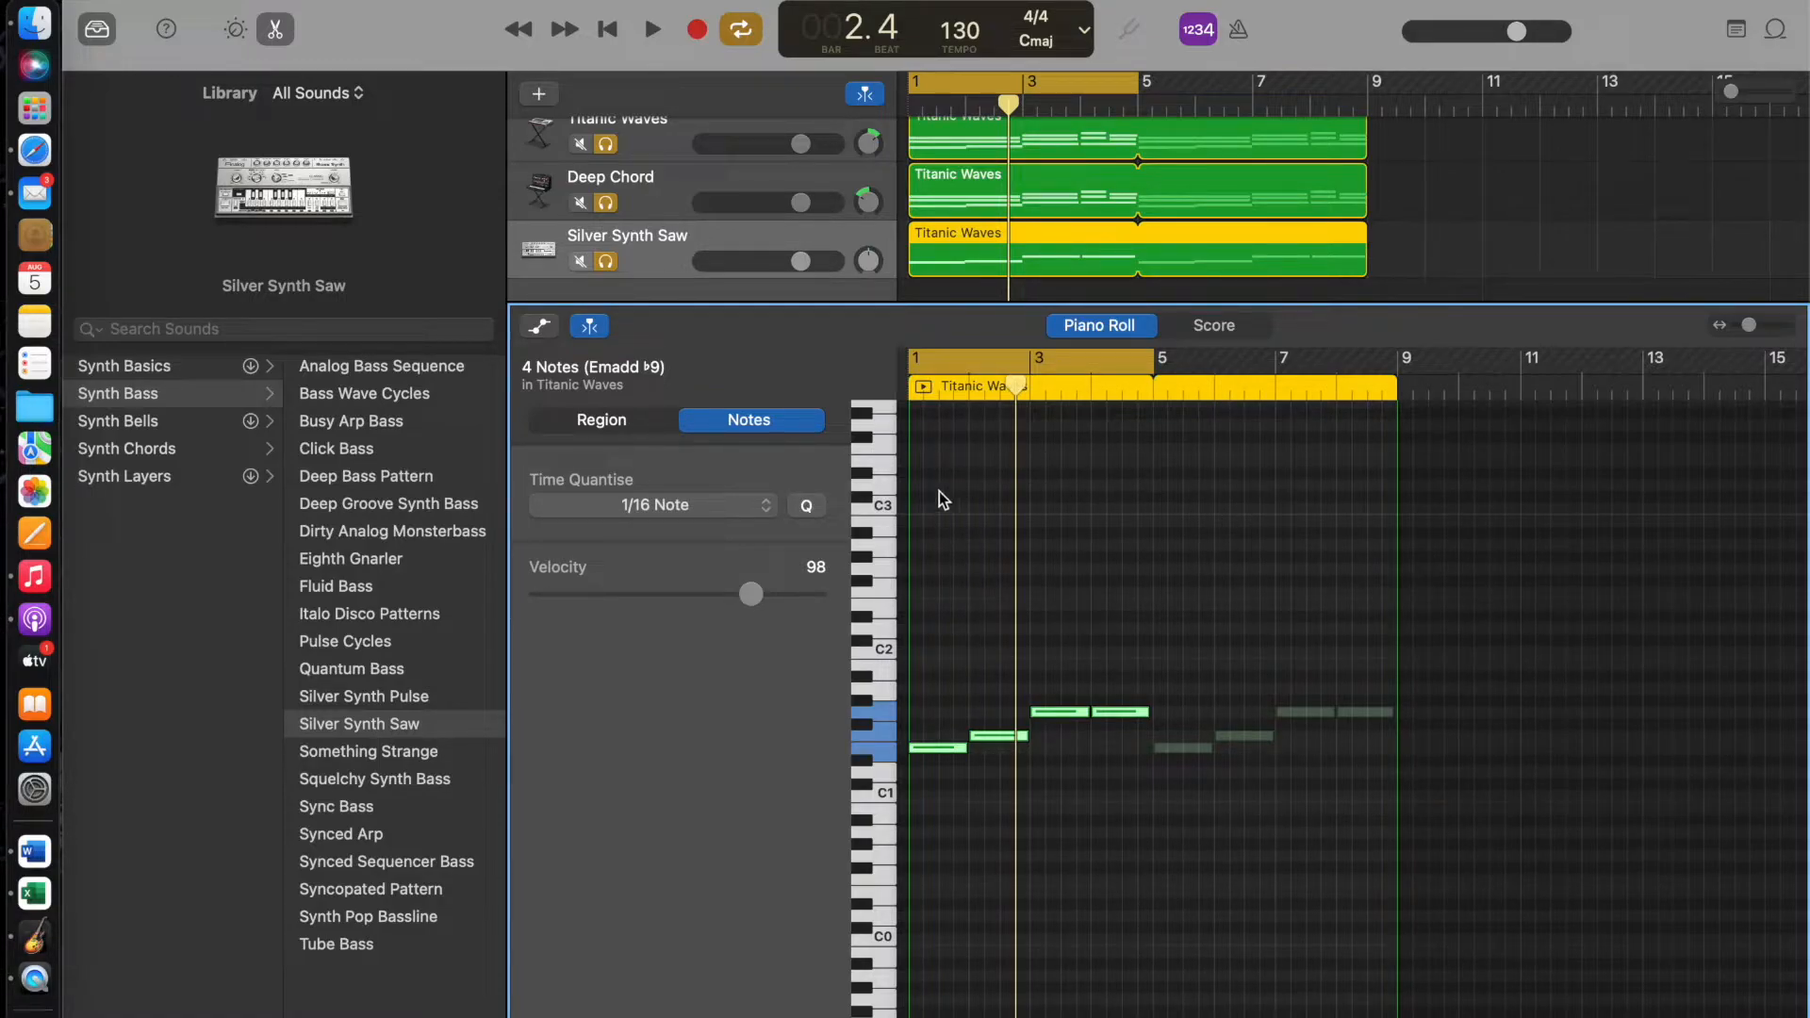
click(1133, 811)
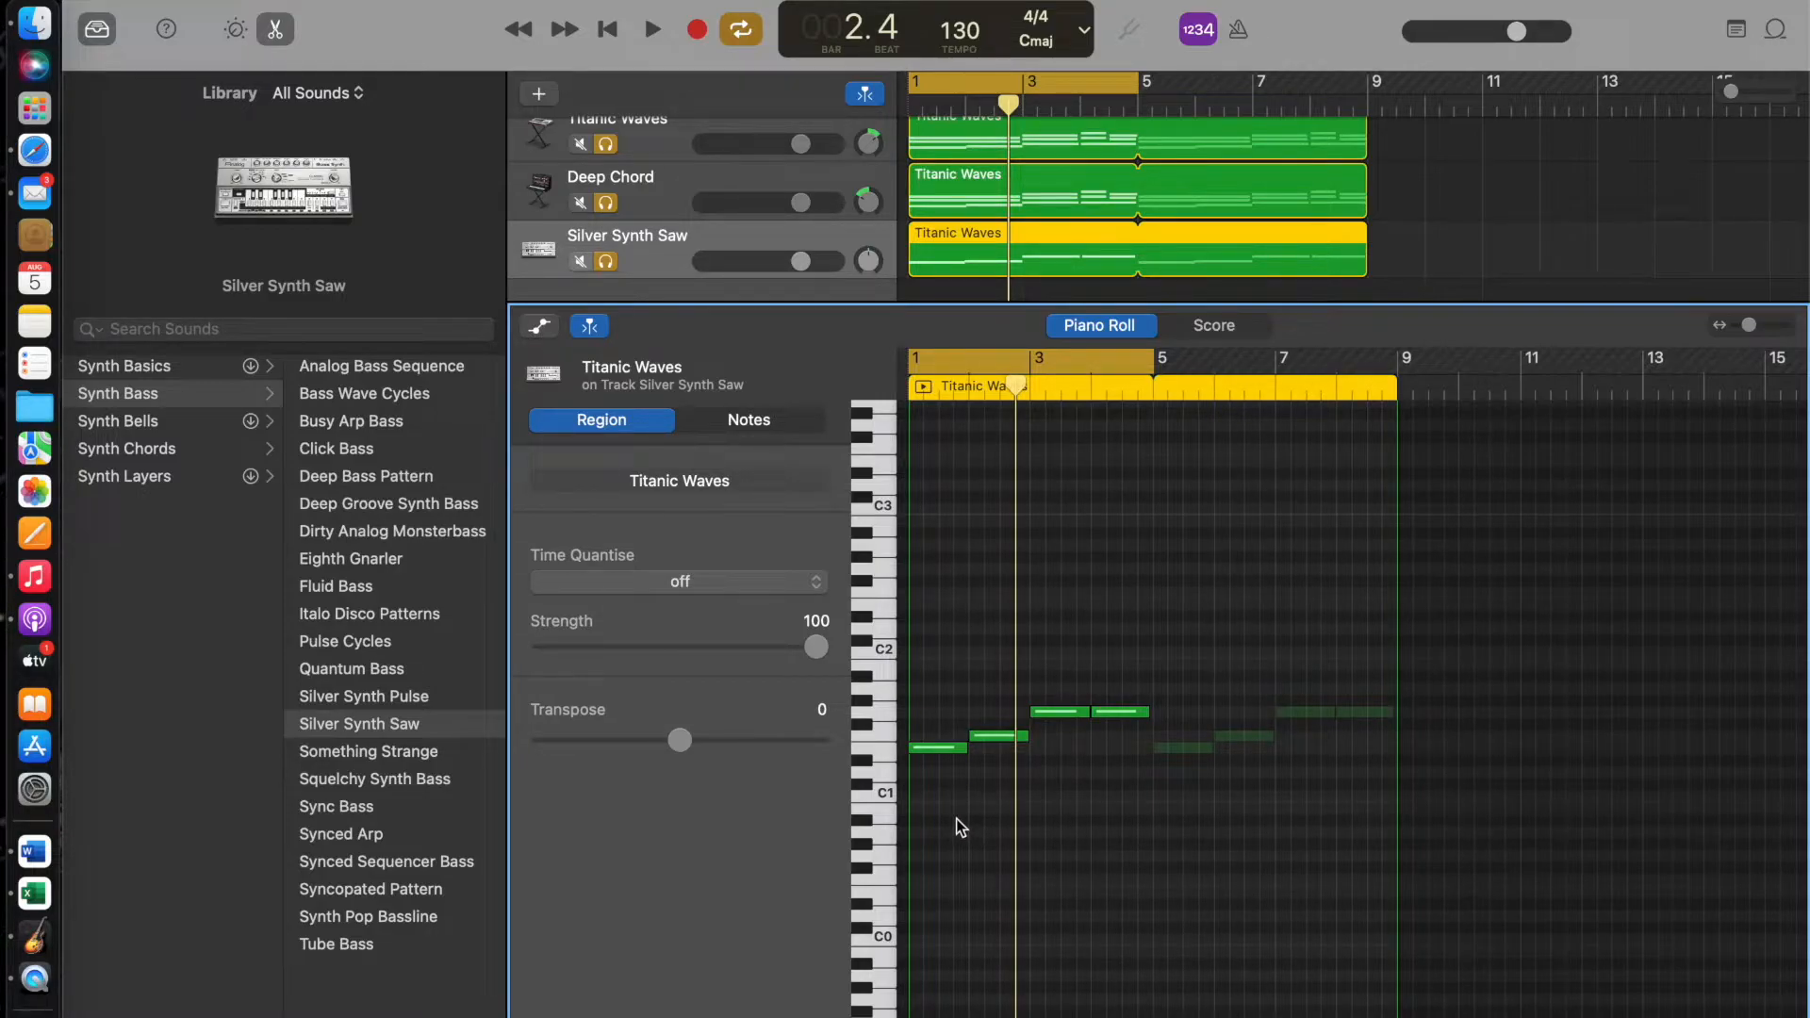
key(super+a)
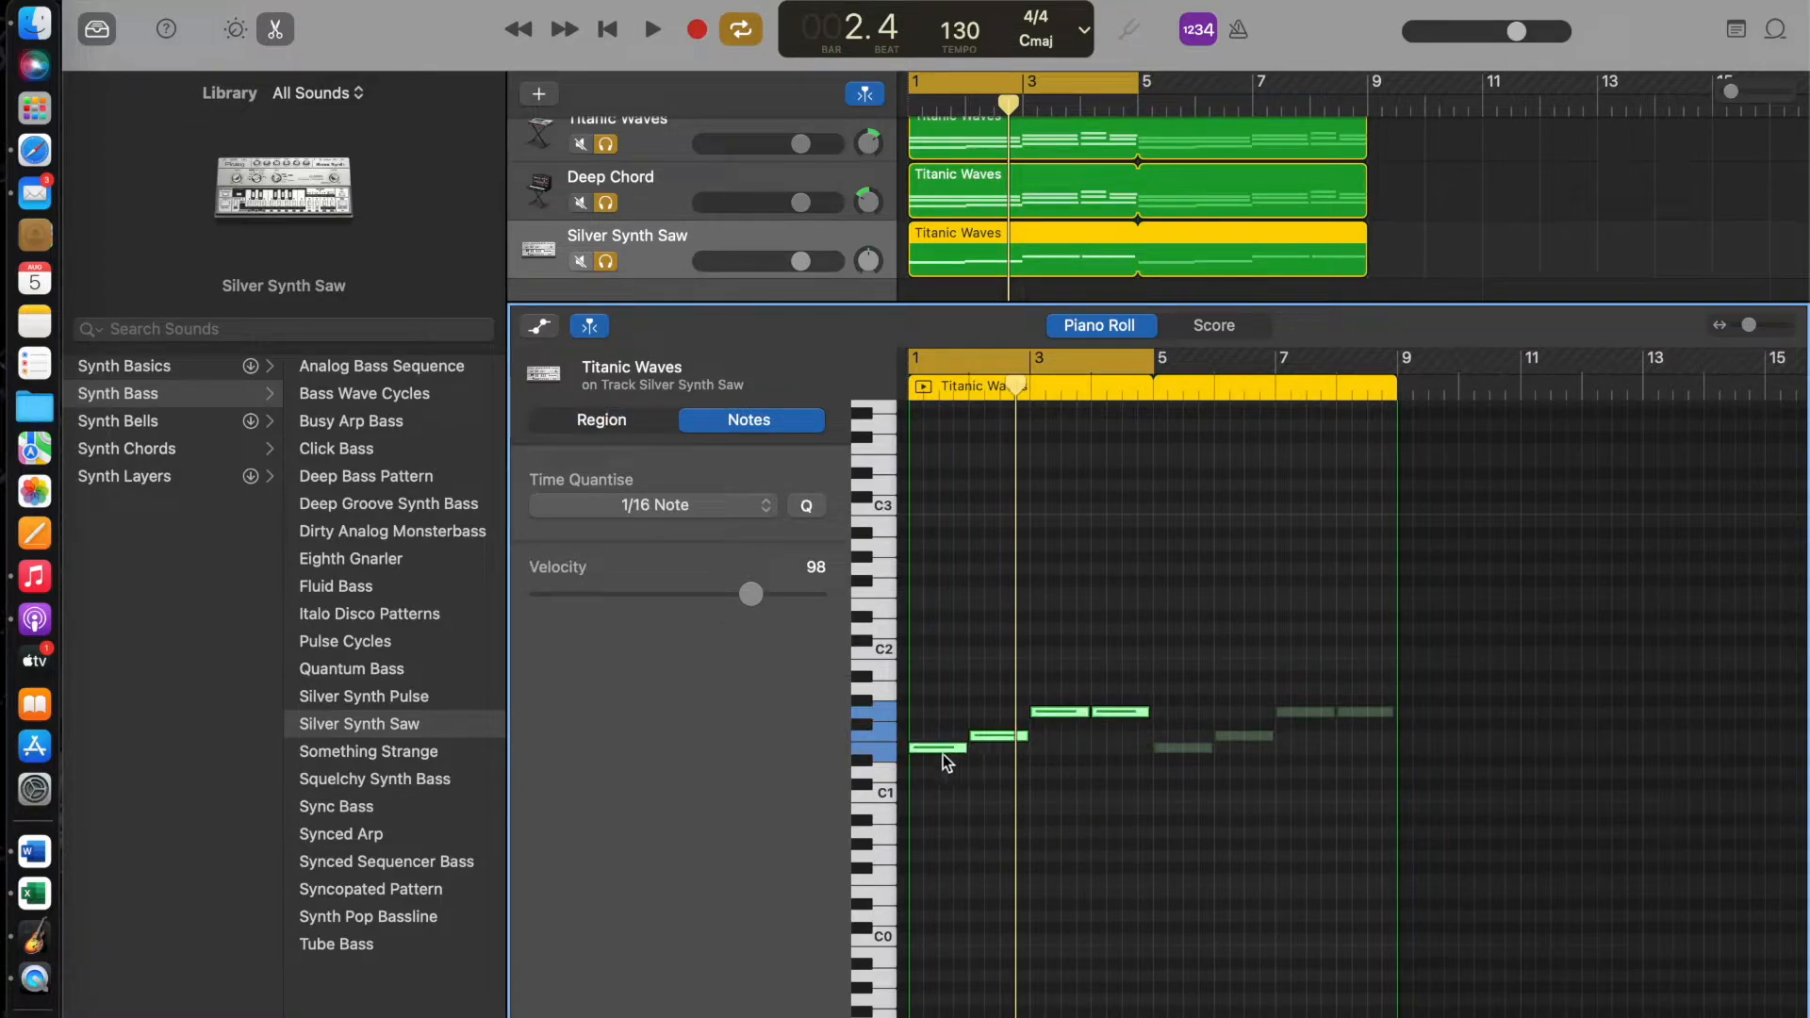
mouse_move(937, 748)
mouse_down()
mouse_move(938, 795)
mouse_move(939, 754)
mouse_up()
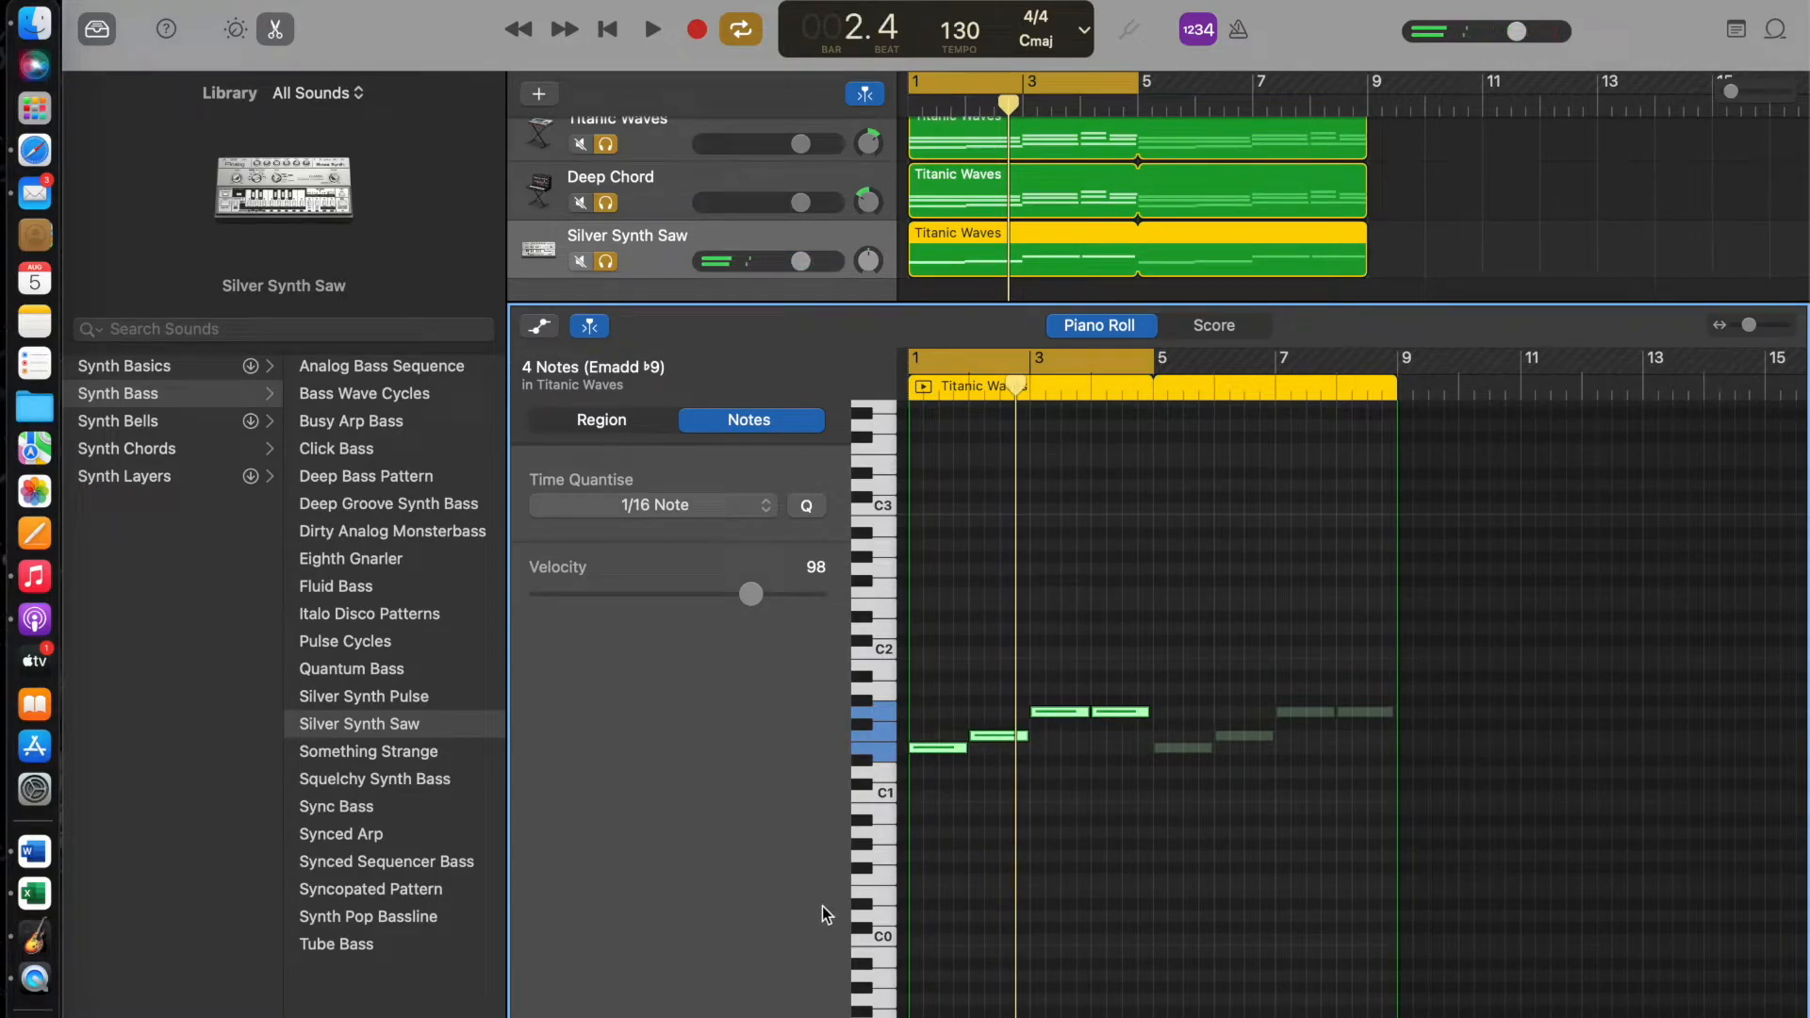
key(e)
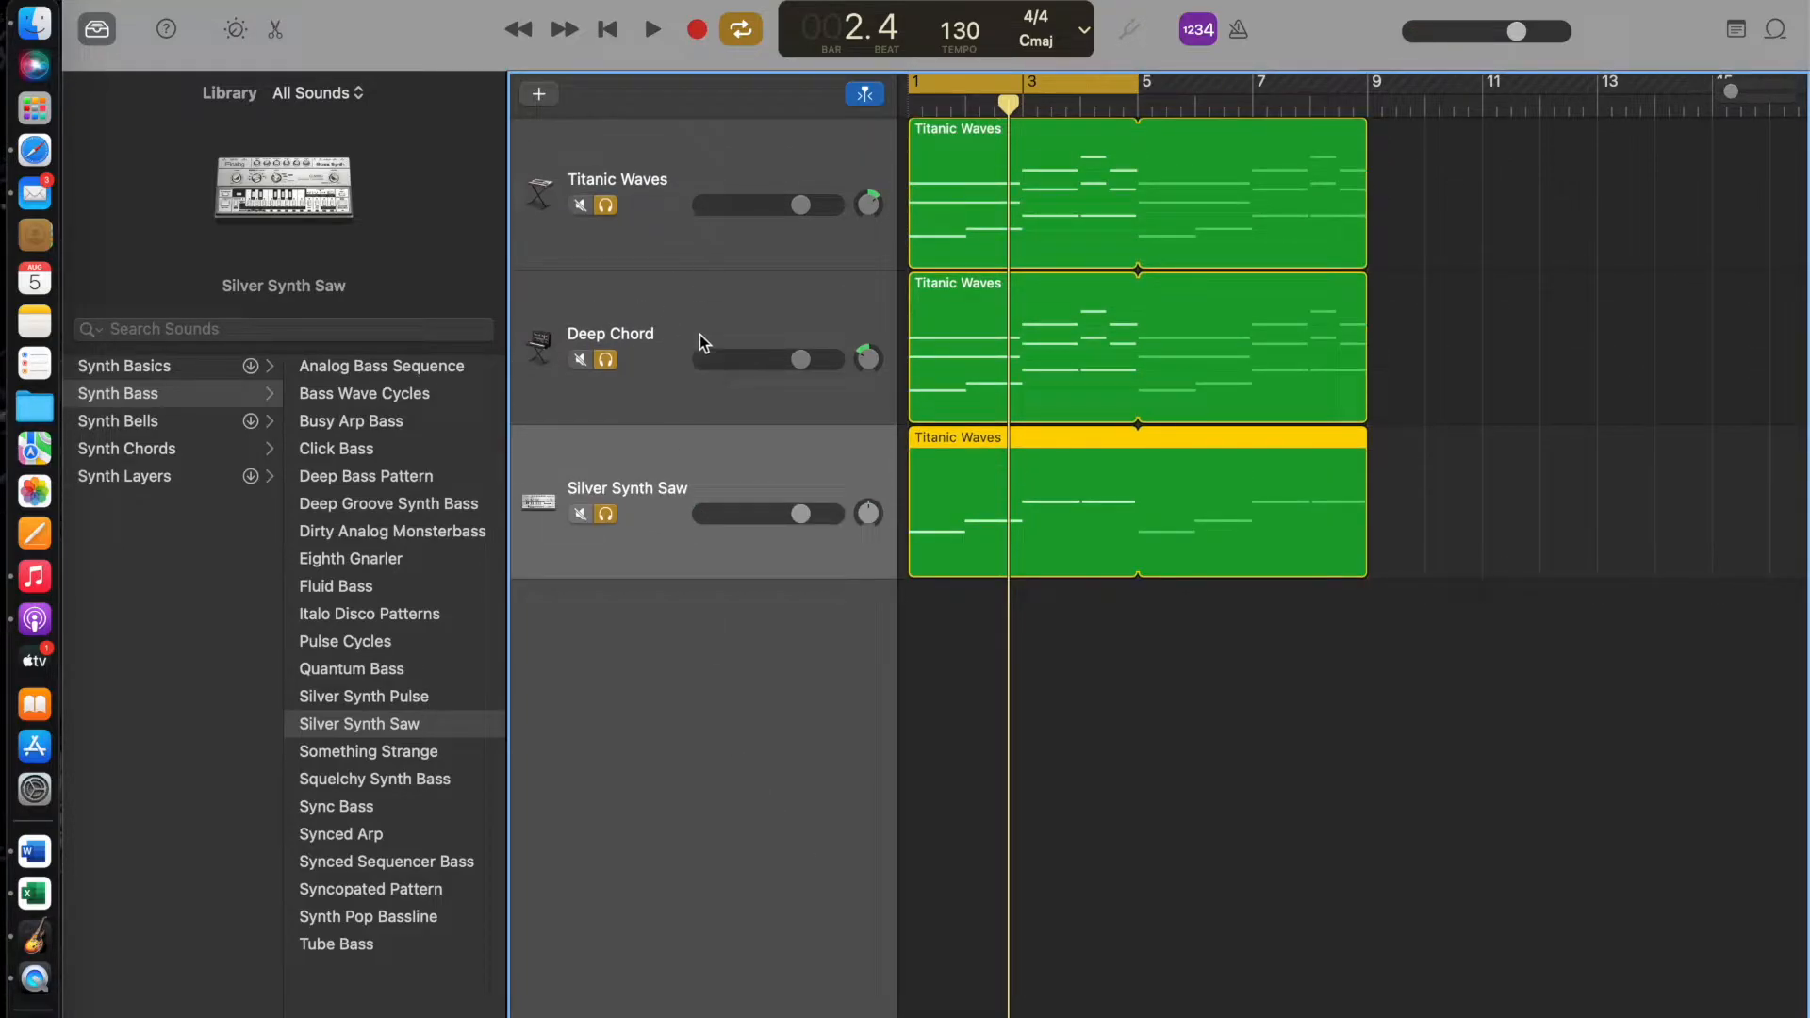
Step: Add a new Drummer track to the project
click(541, 98)
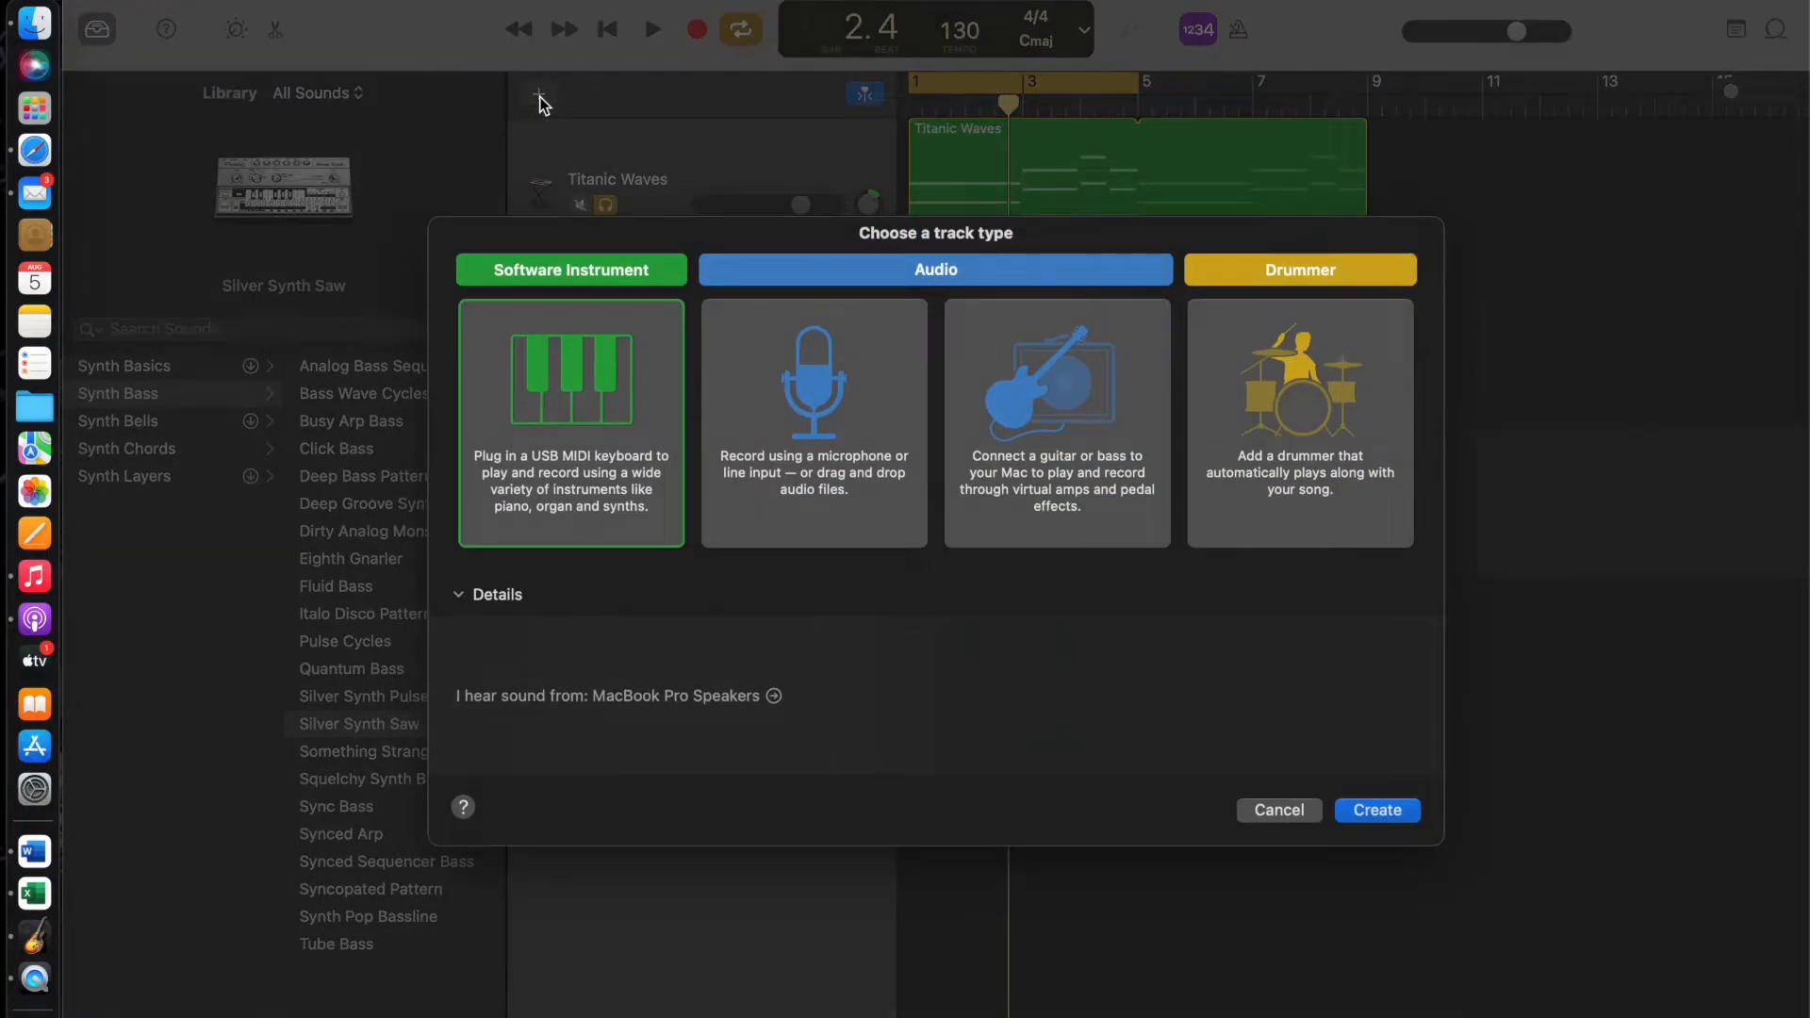
click(1300, 394)
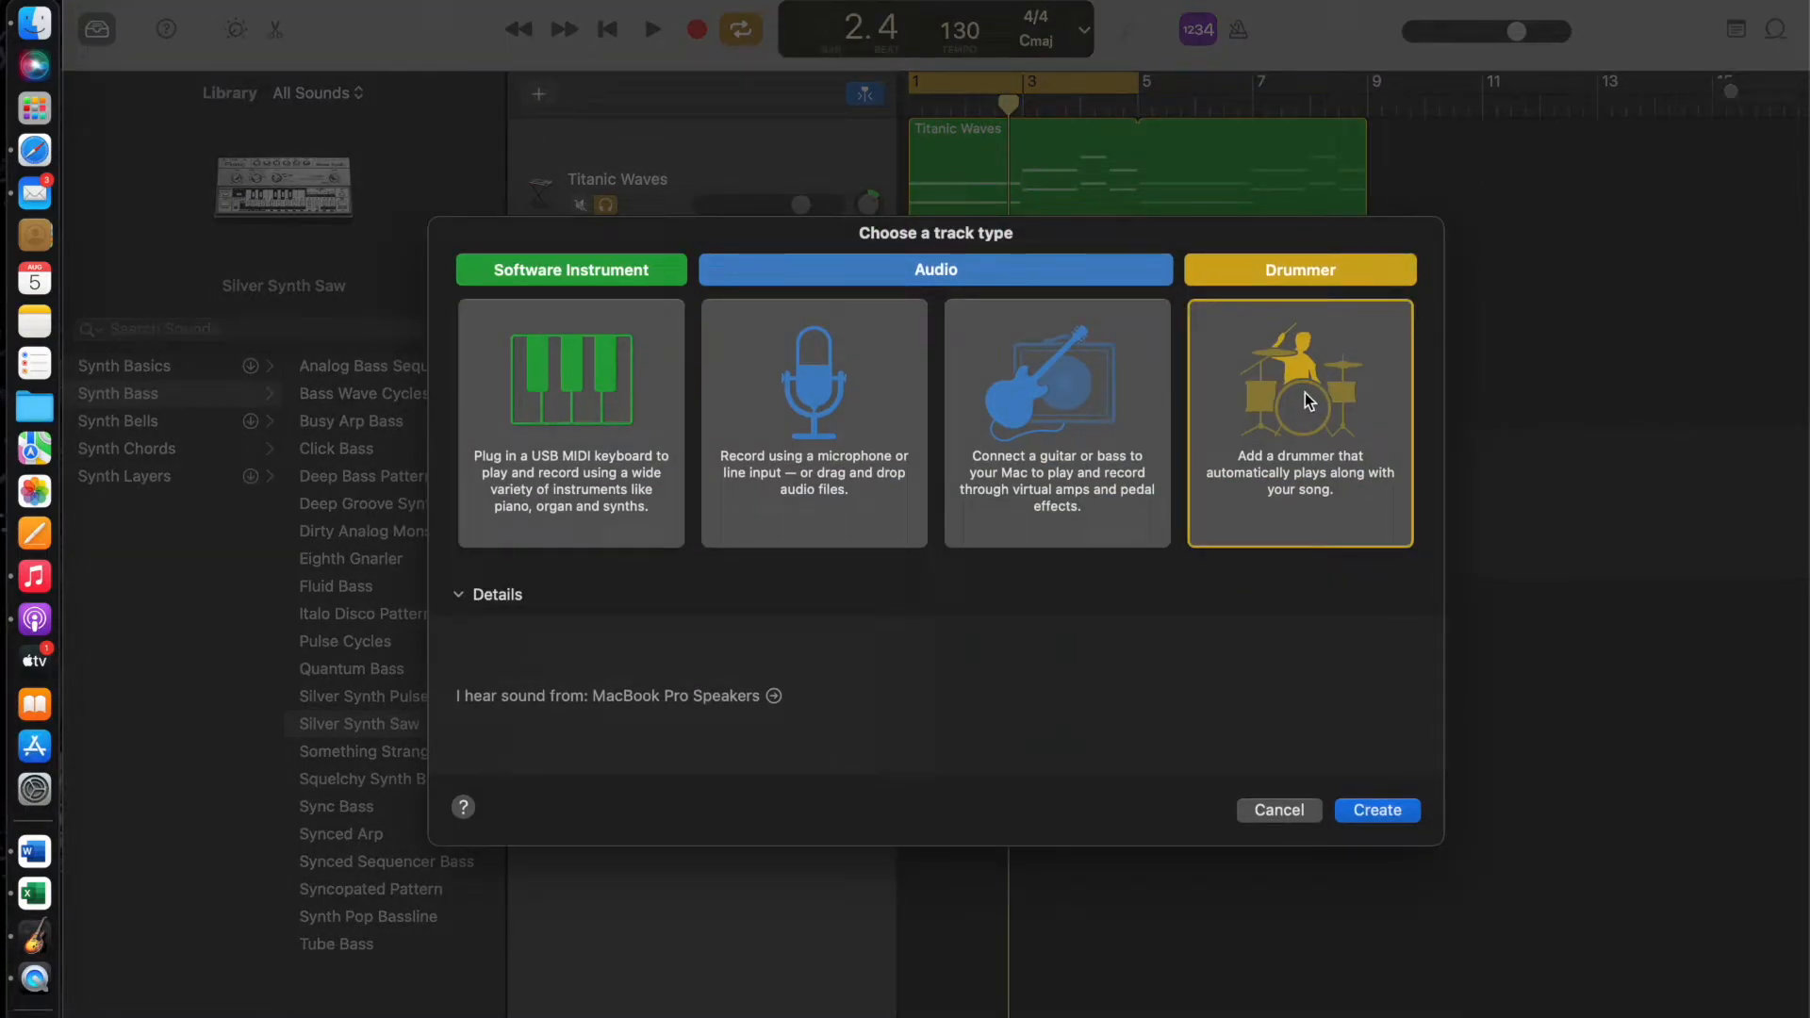
click(1378, 811)
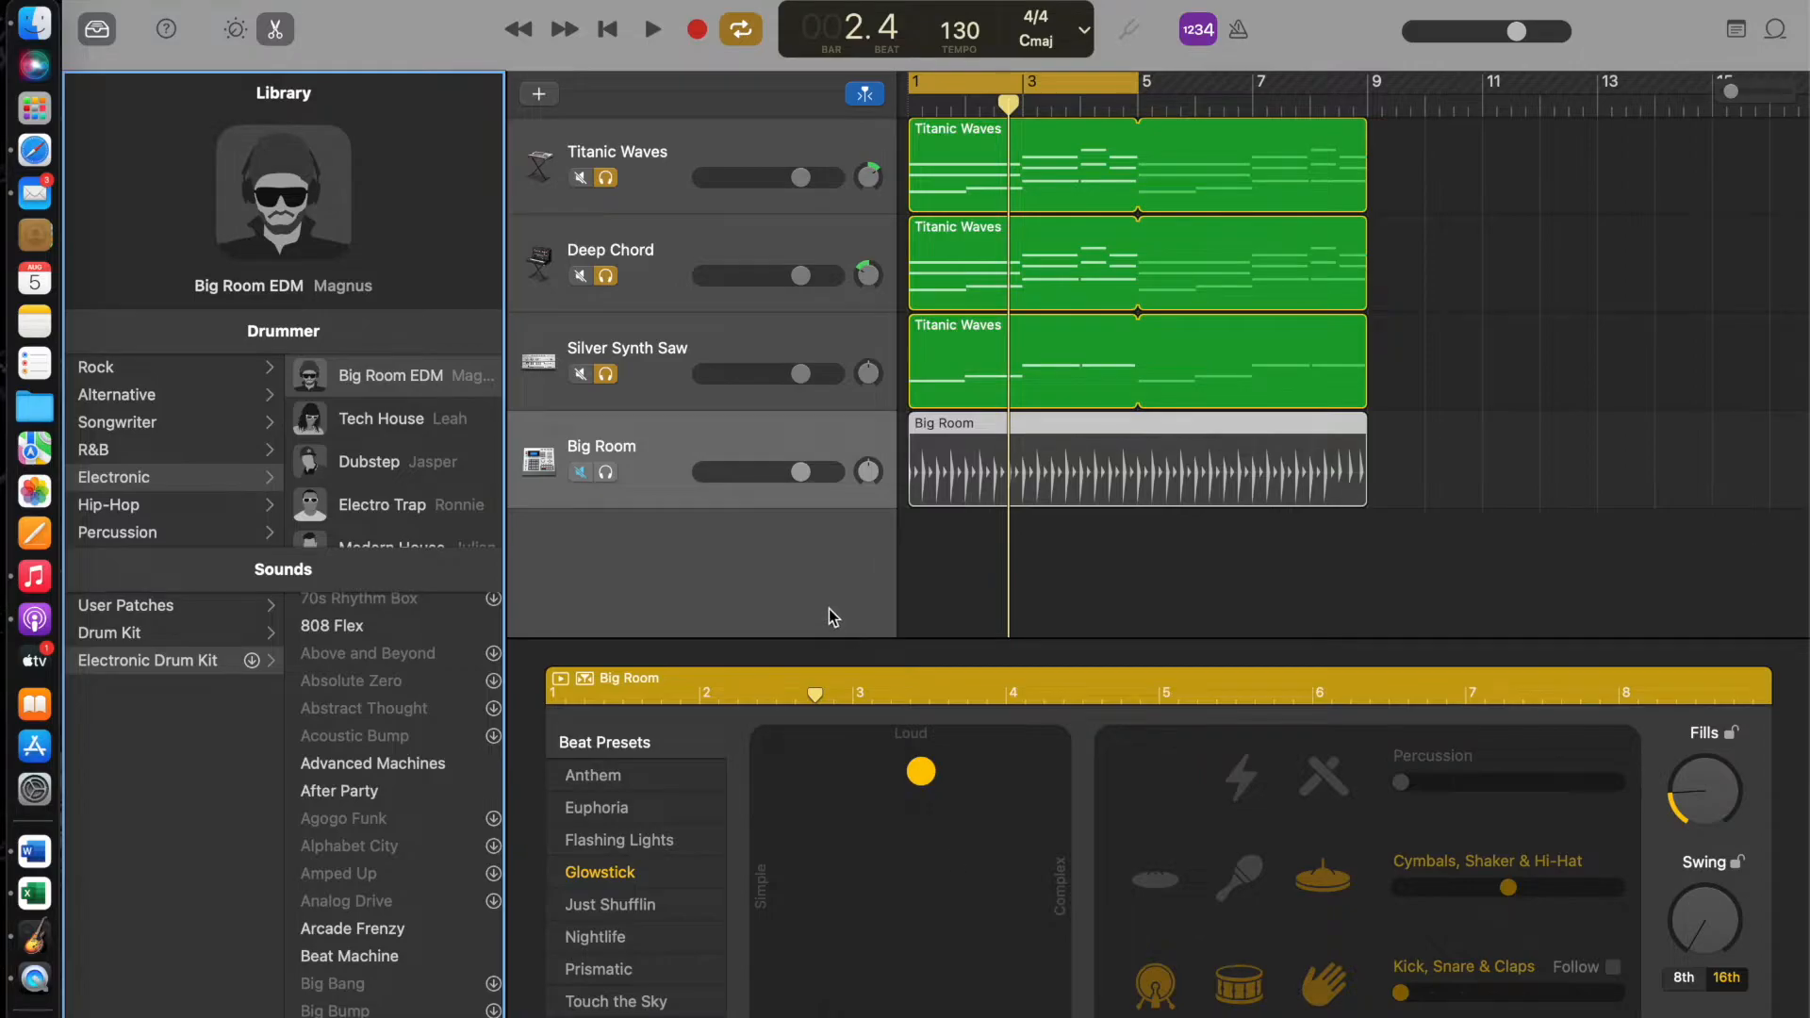
Step: Solo the Big Room drum track and play the loop to hear it together with the three synth tracks
click(636, 481)
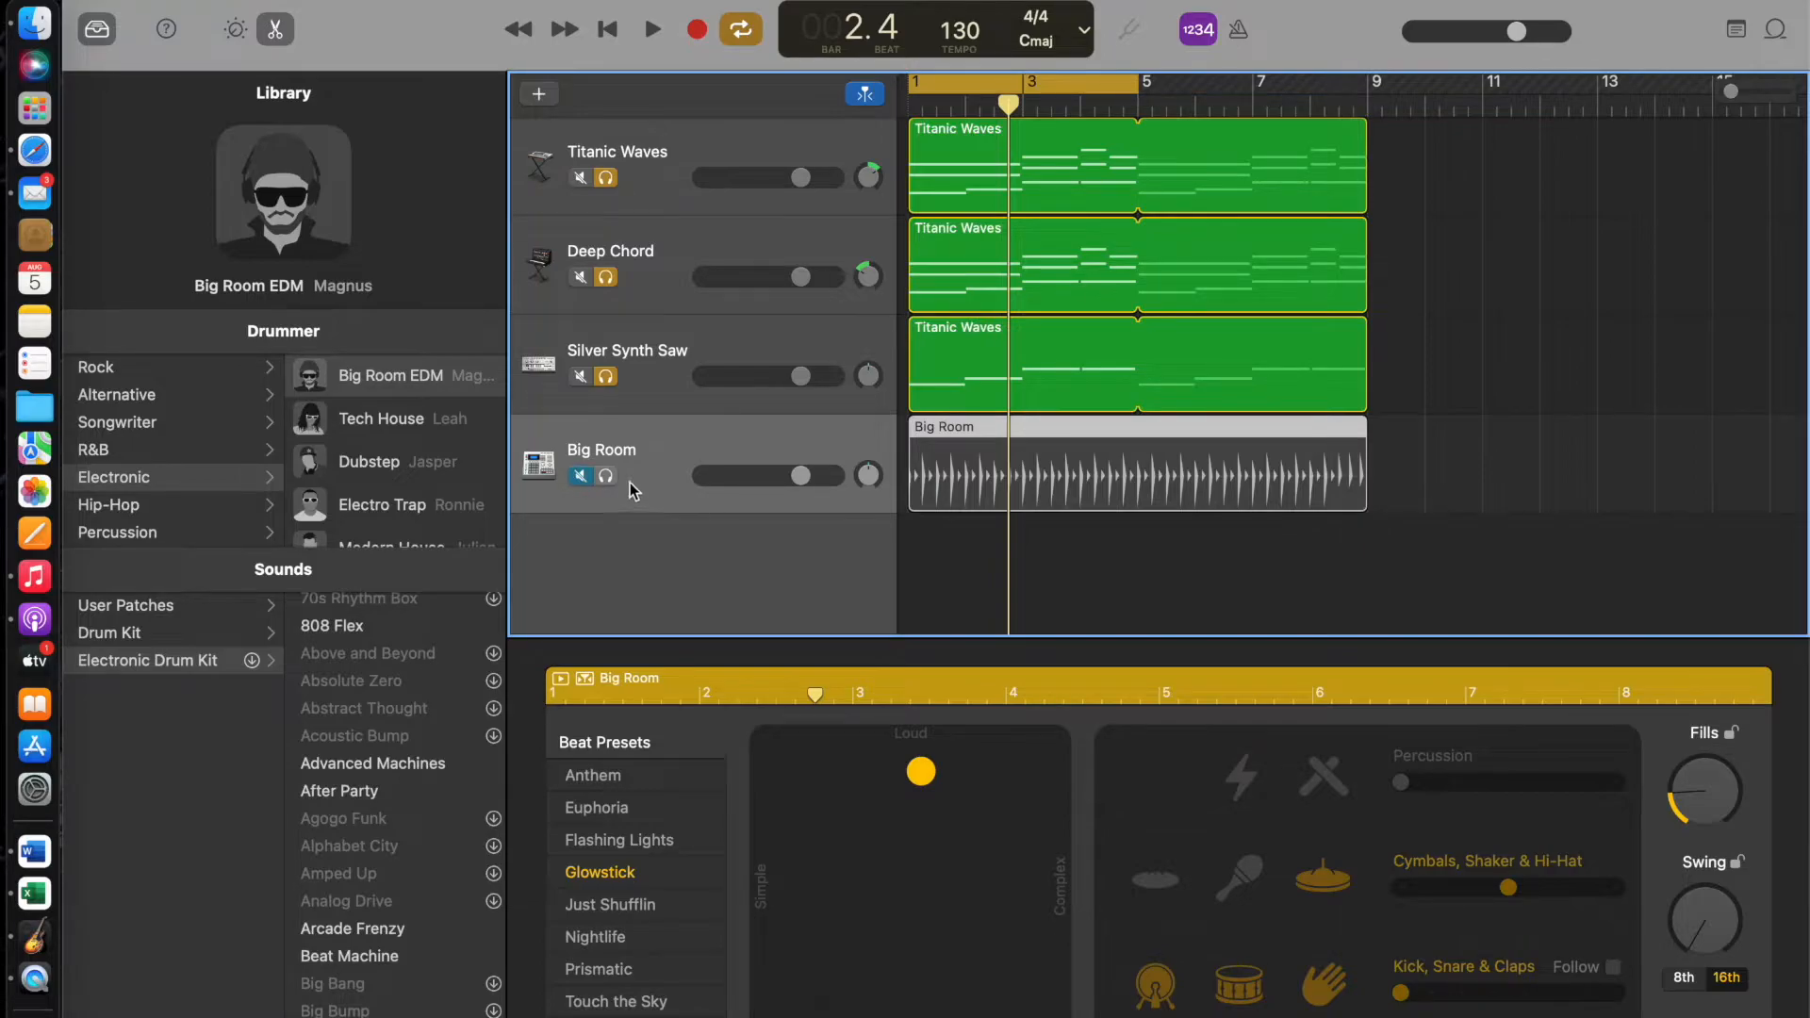
click(606, 477)
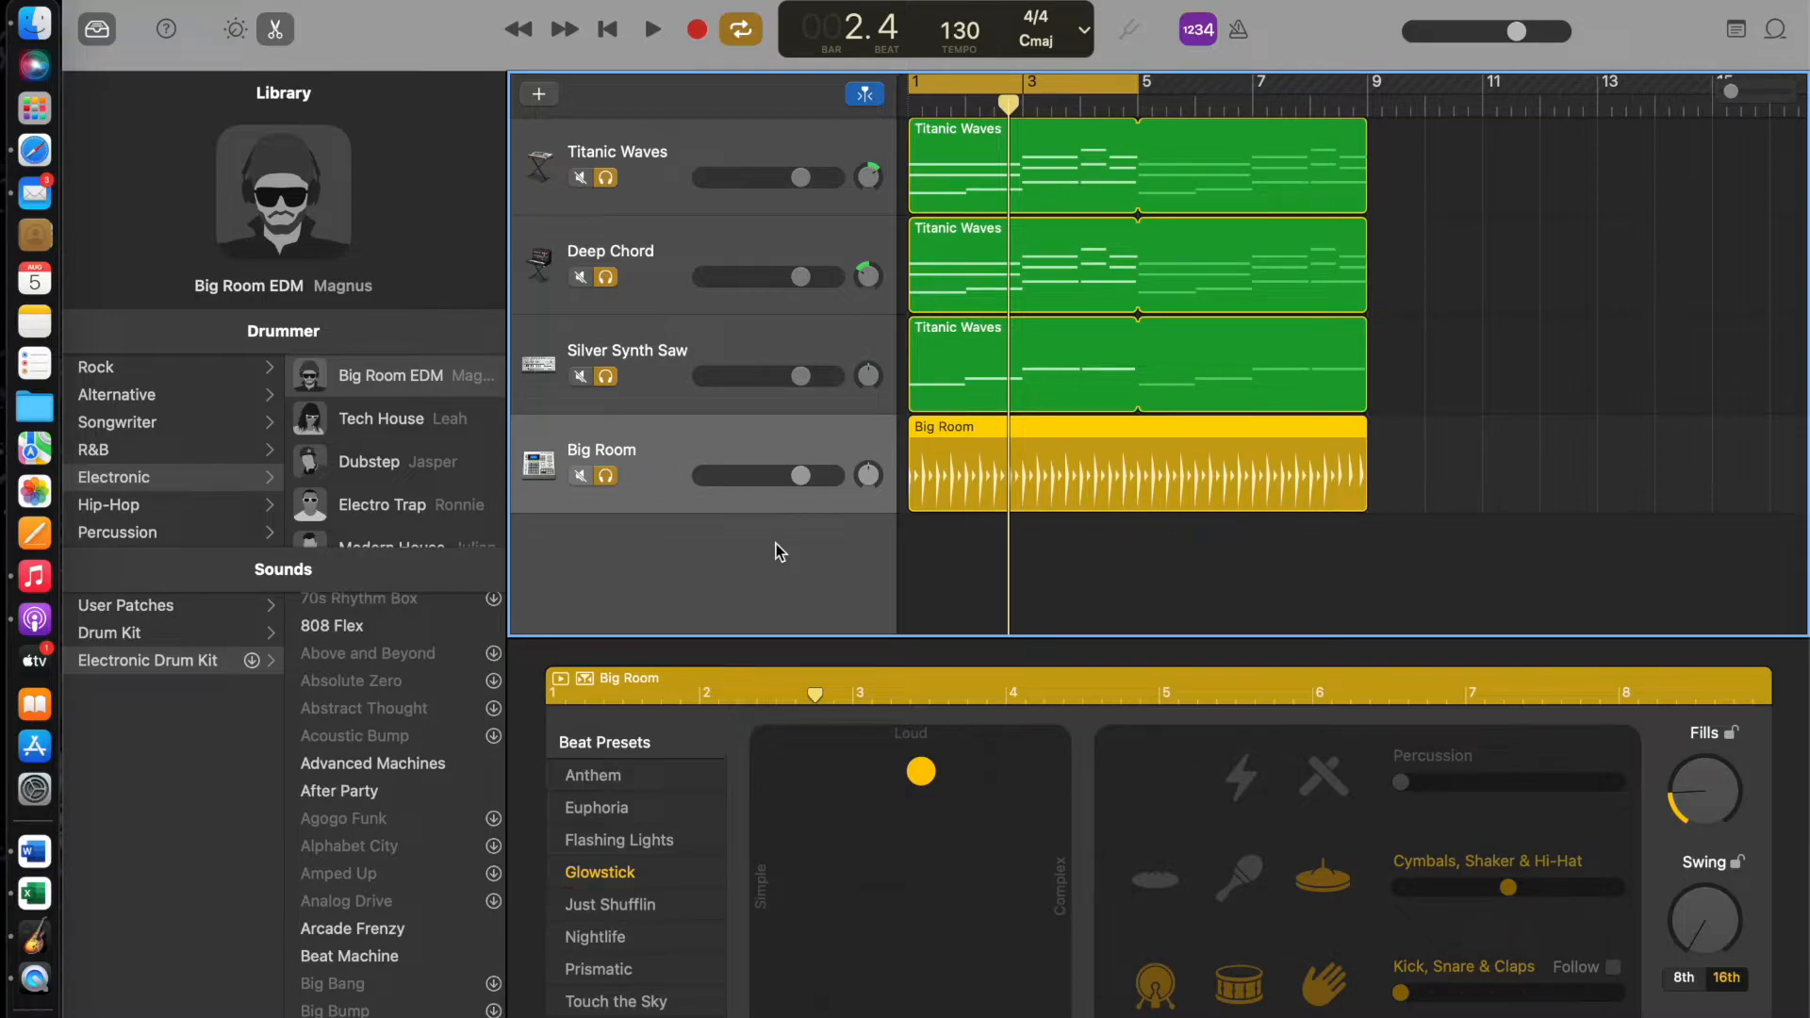
key(space)
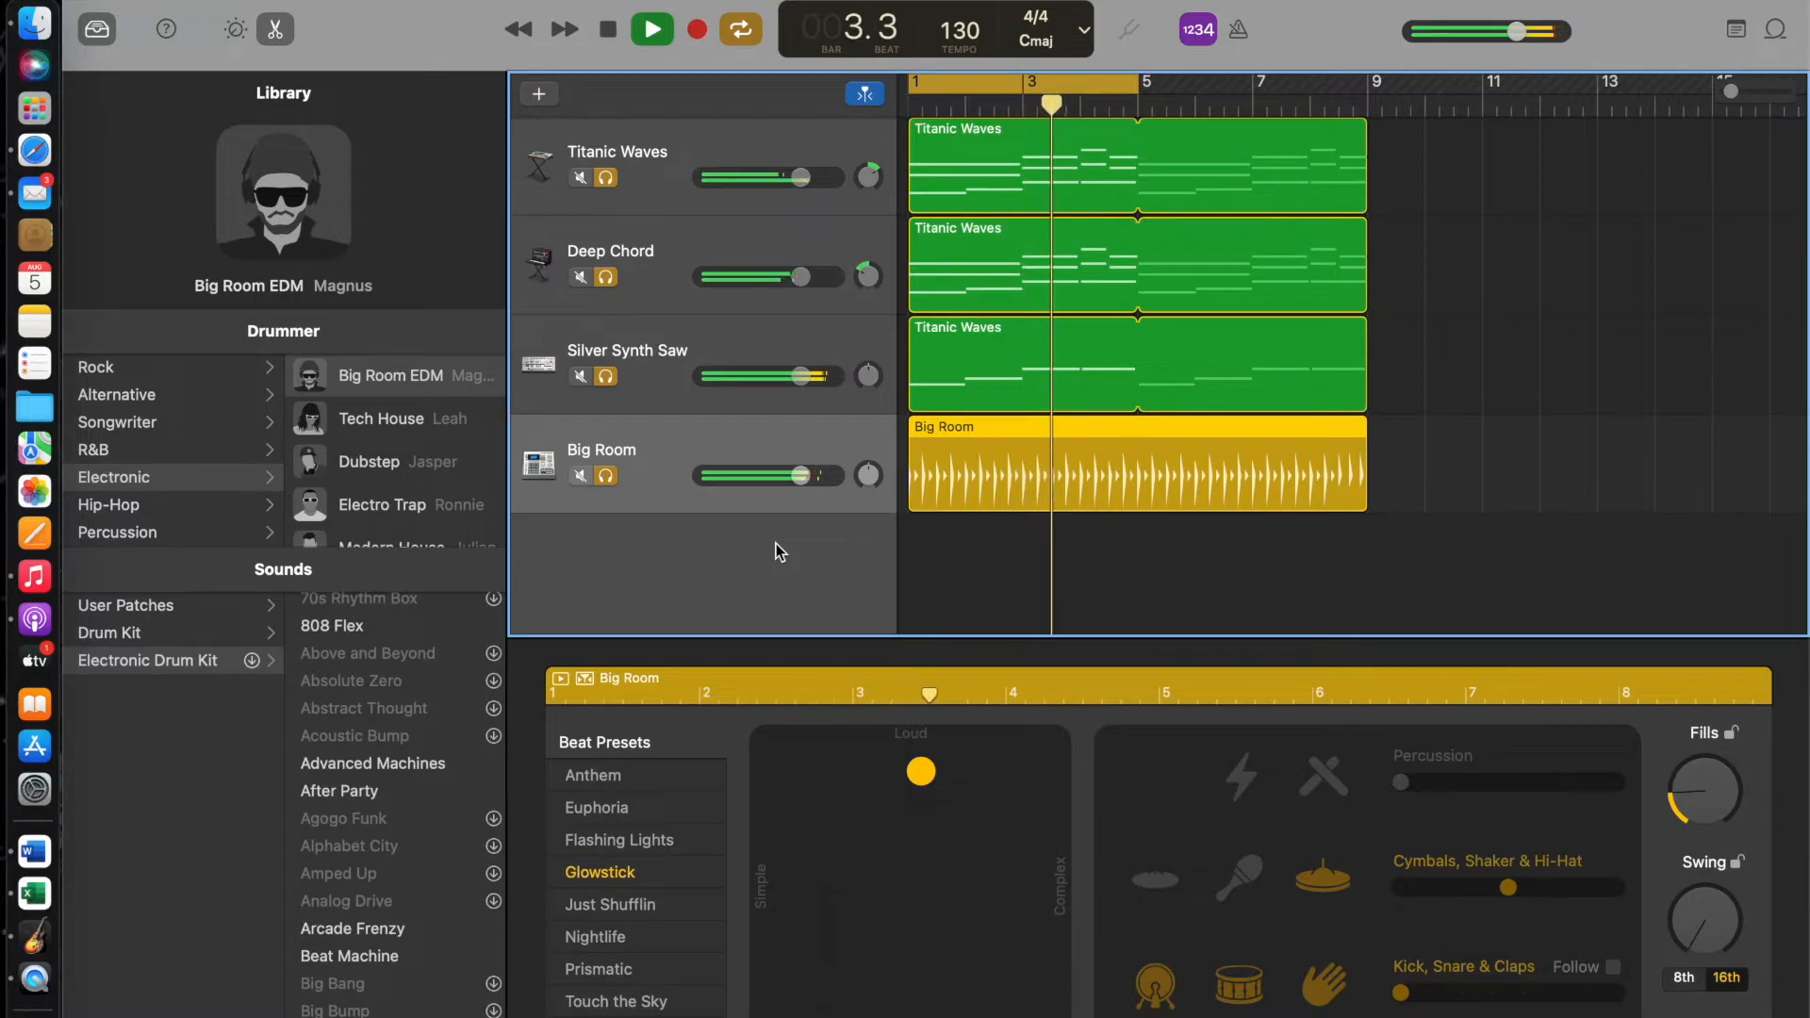
key(space)
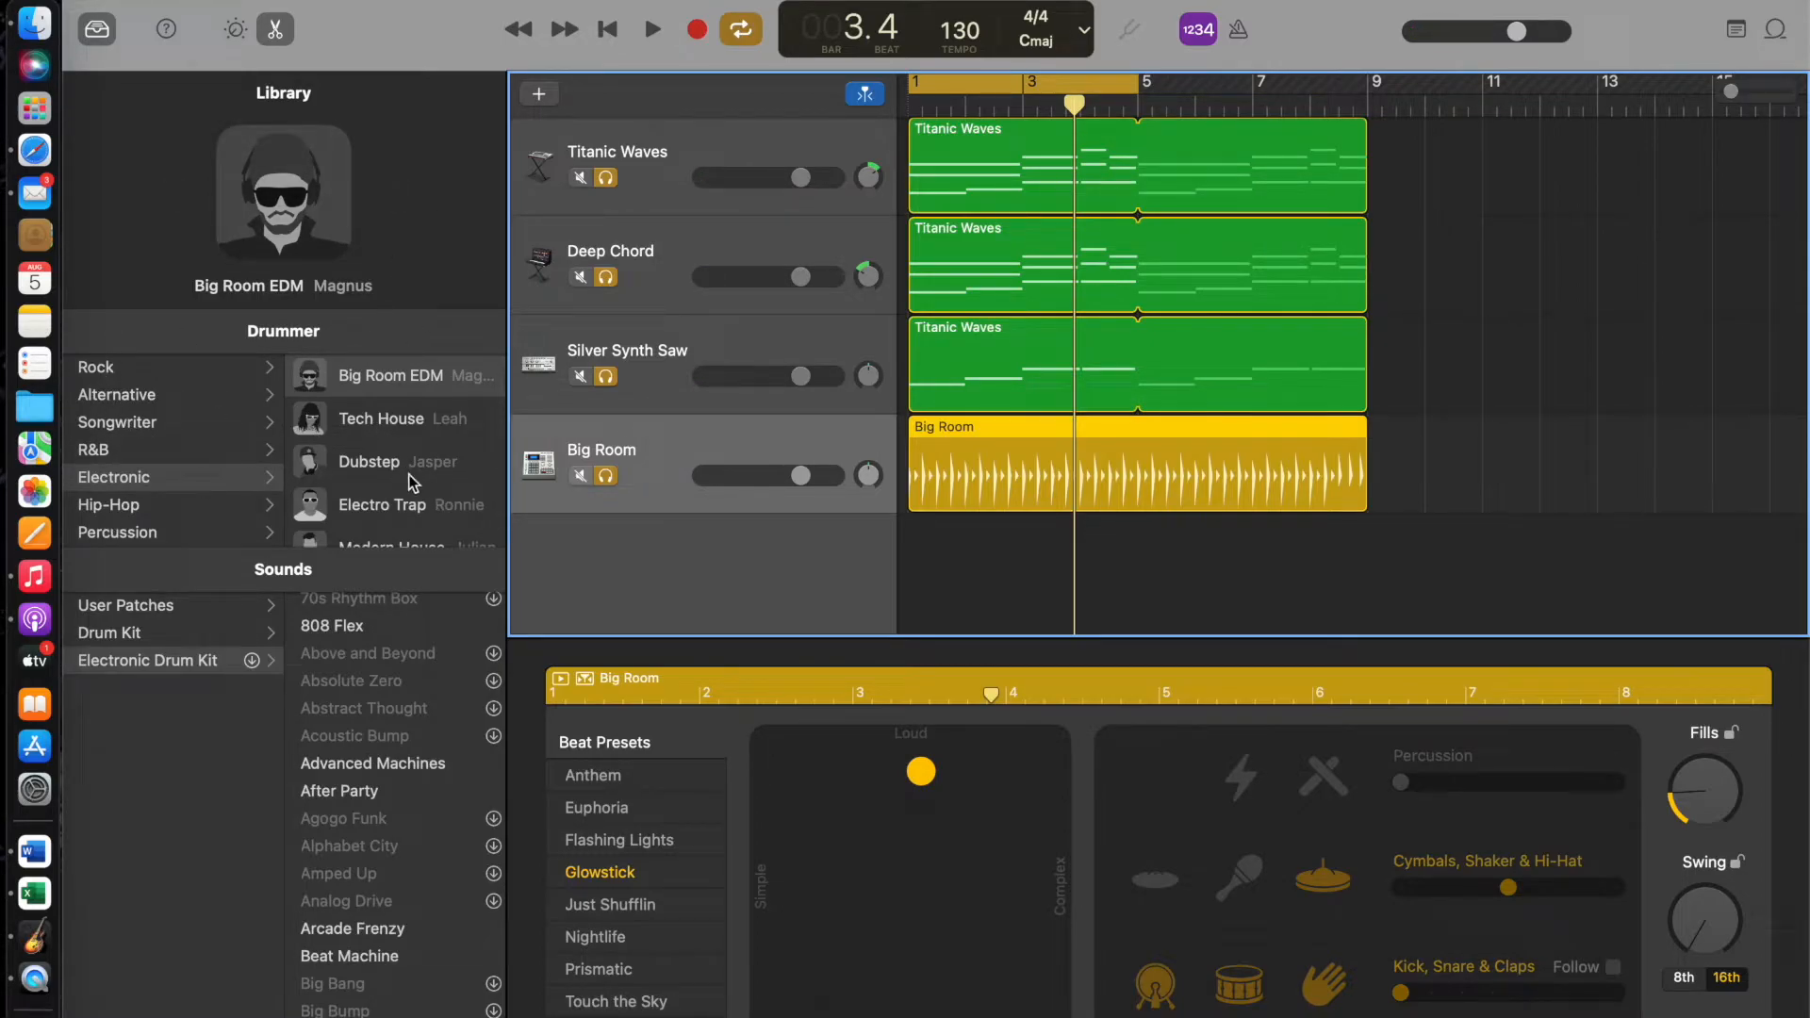
Step: Change the drummer to Modern House in the Electronic category and play the loop with it
mouse_move(409, 474)
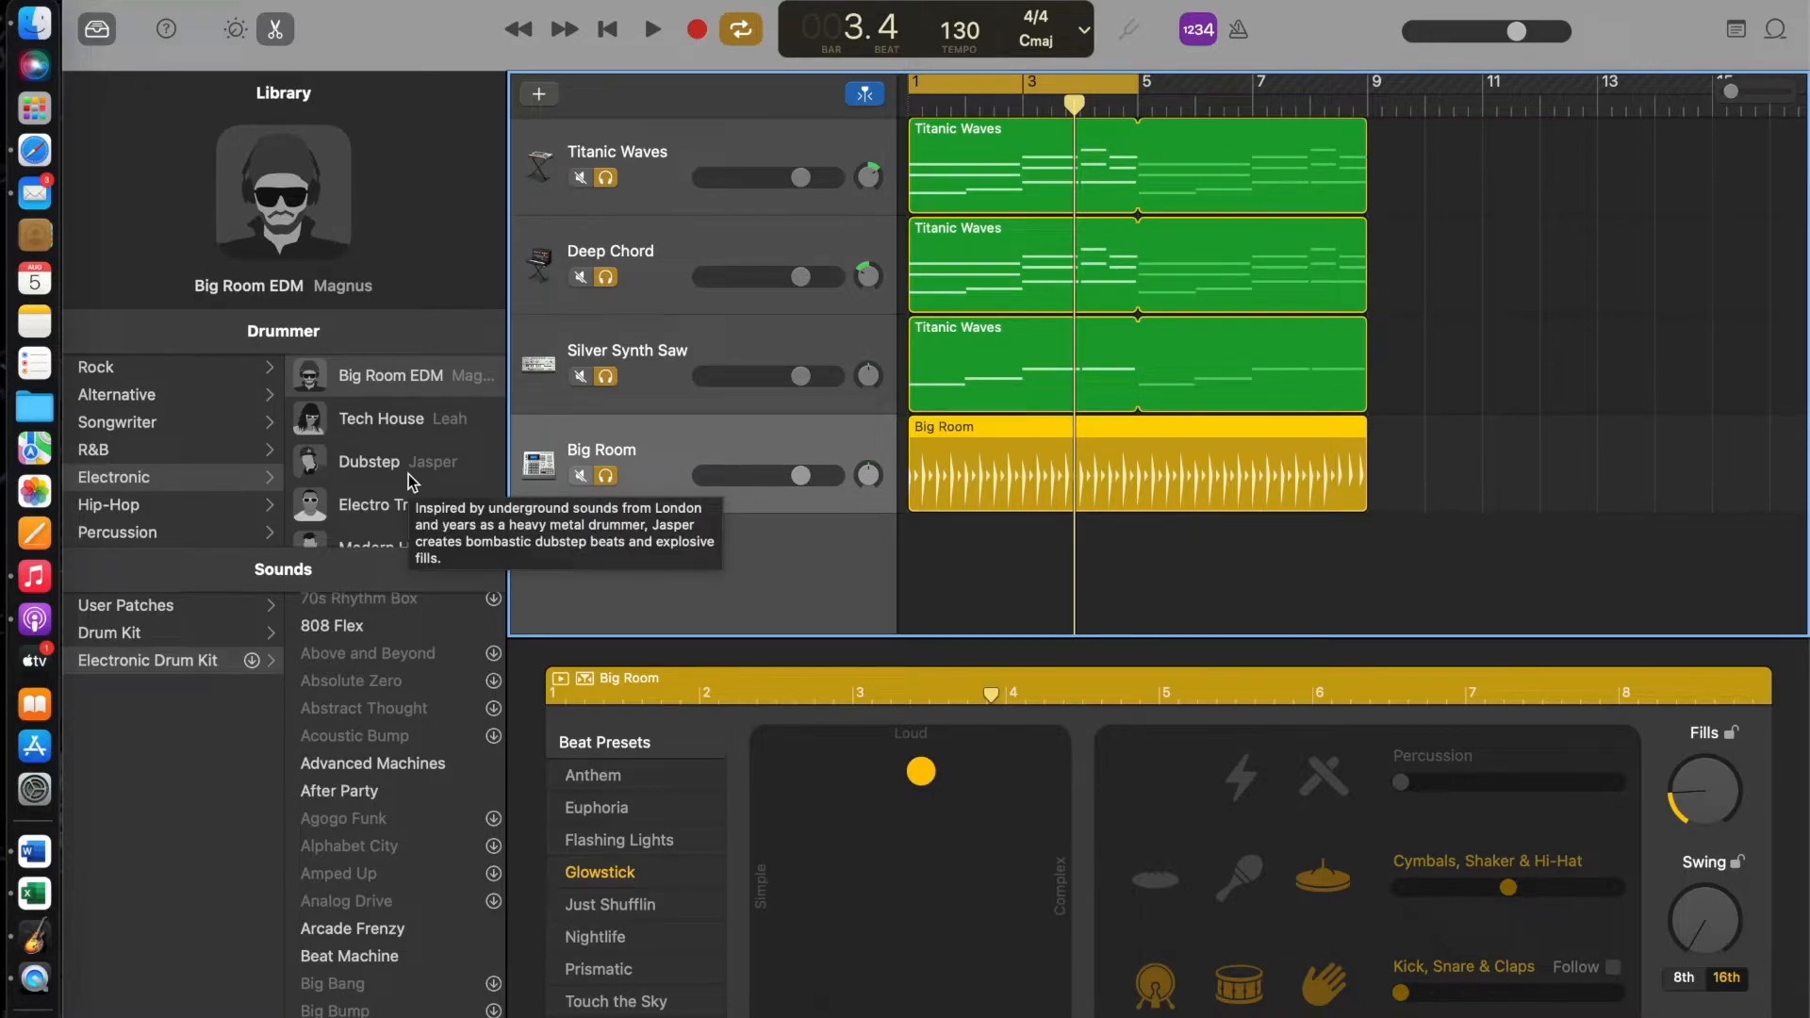
mouse_move(396, 508)
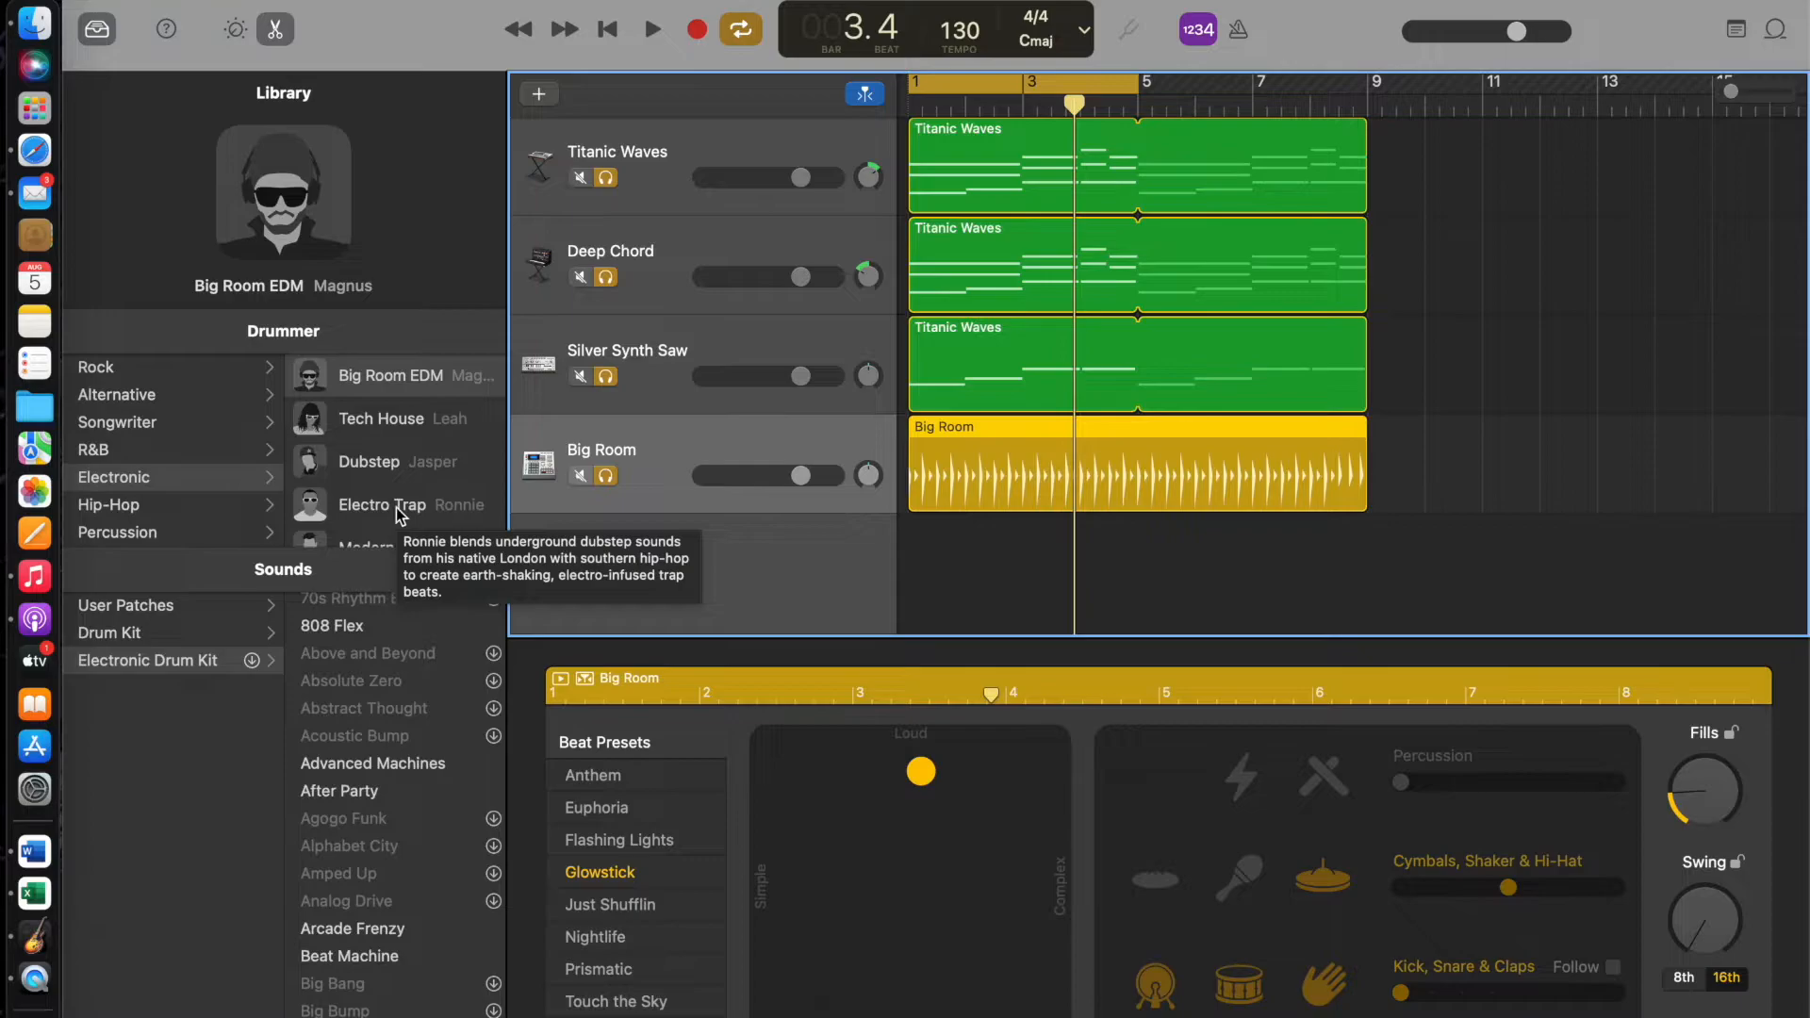
mouse_move(441, 396)
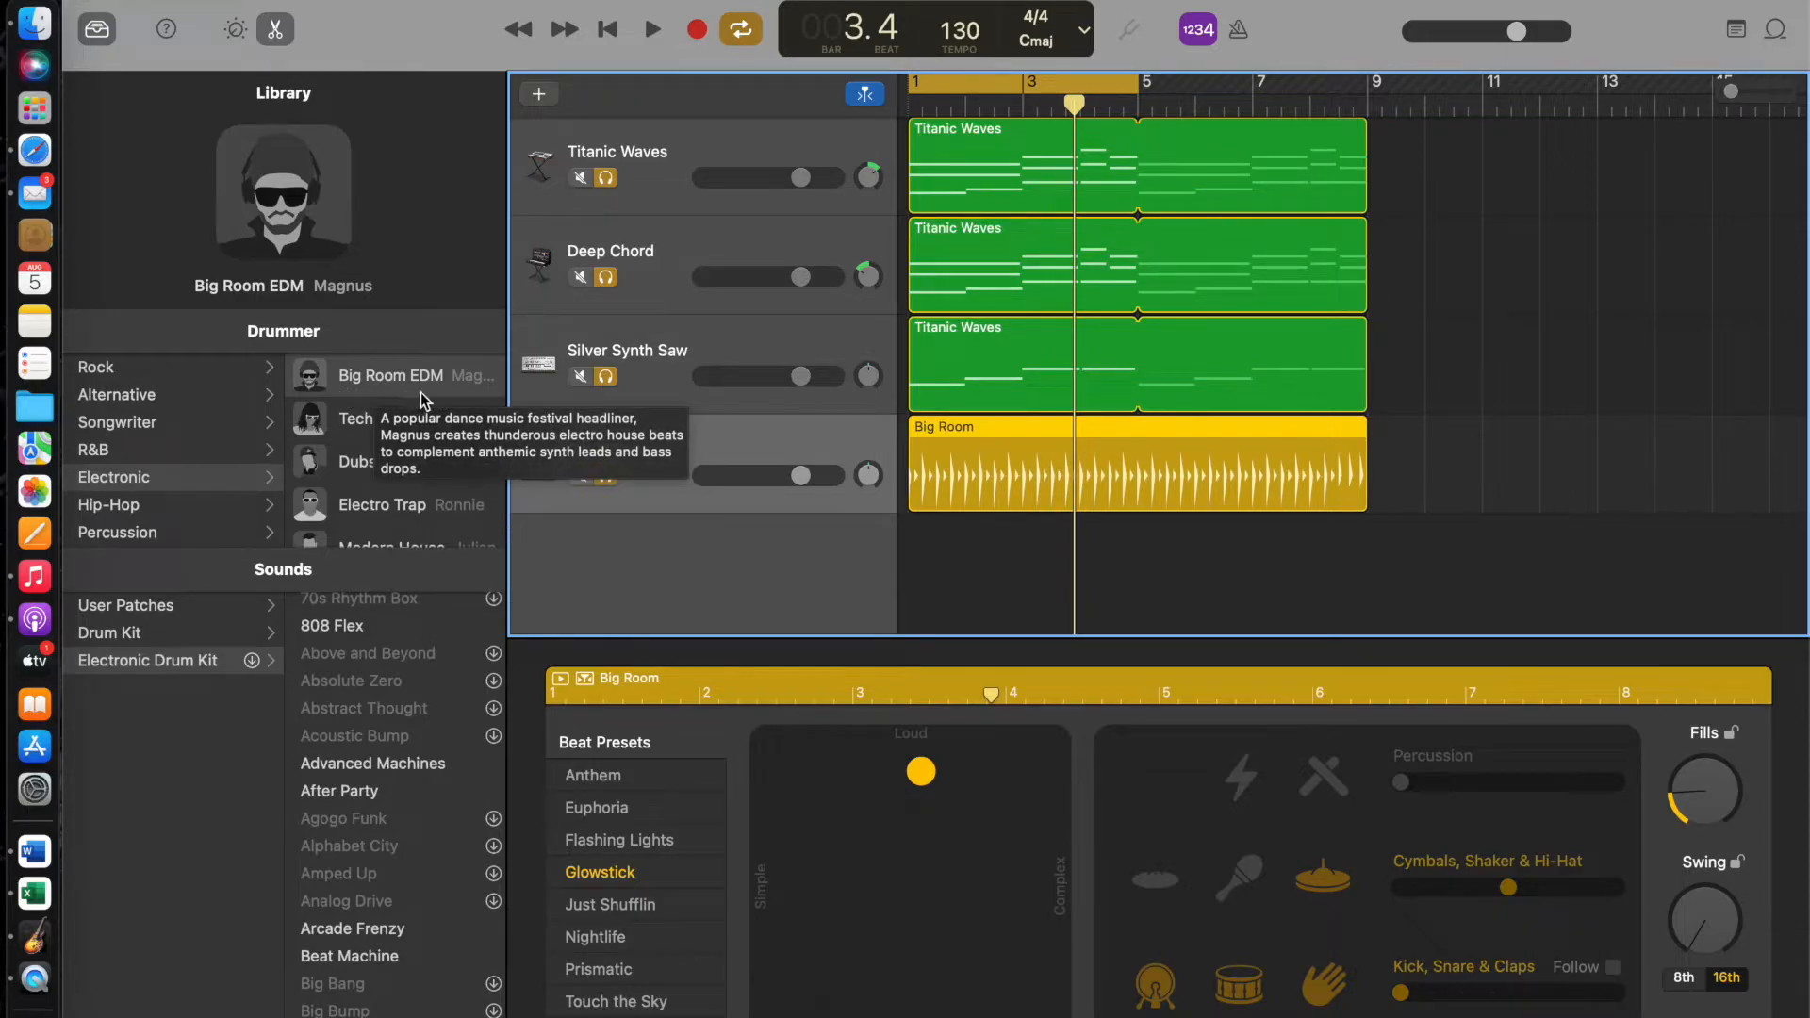
scroll(400, 481, down, 1)
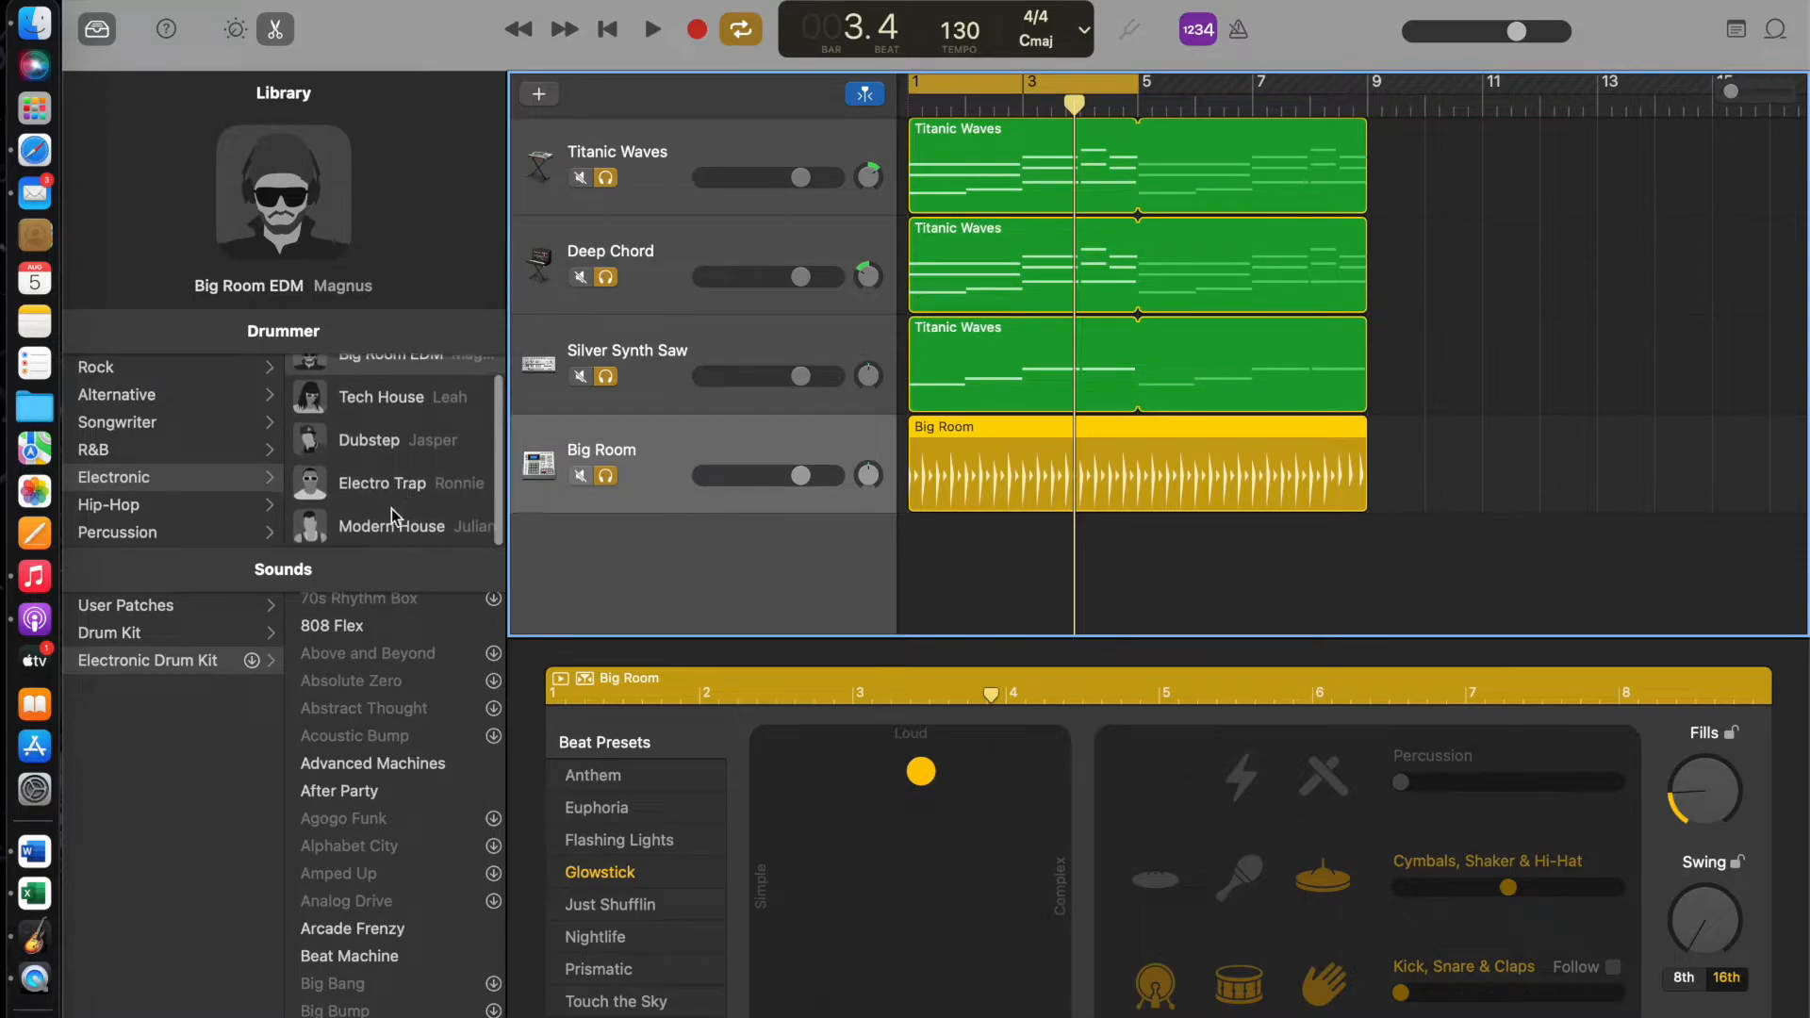
click(392, 512)
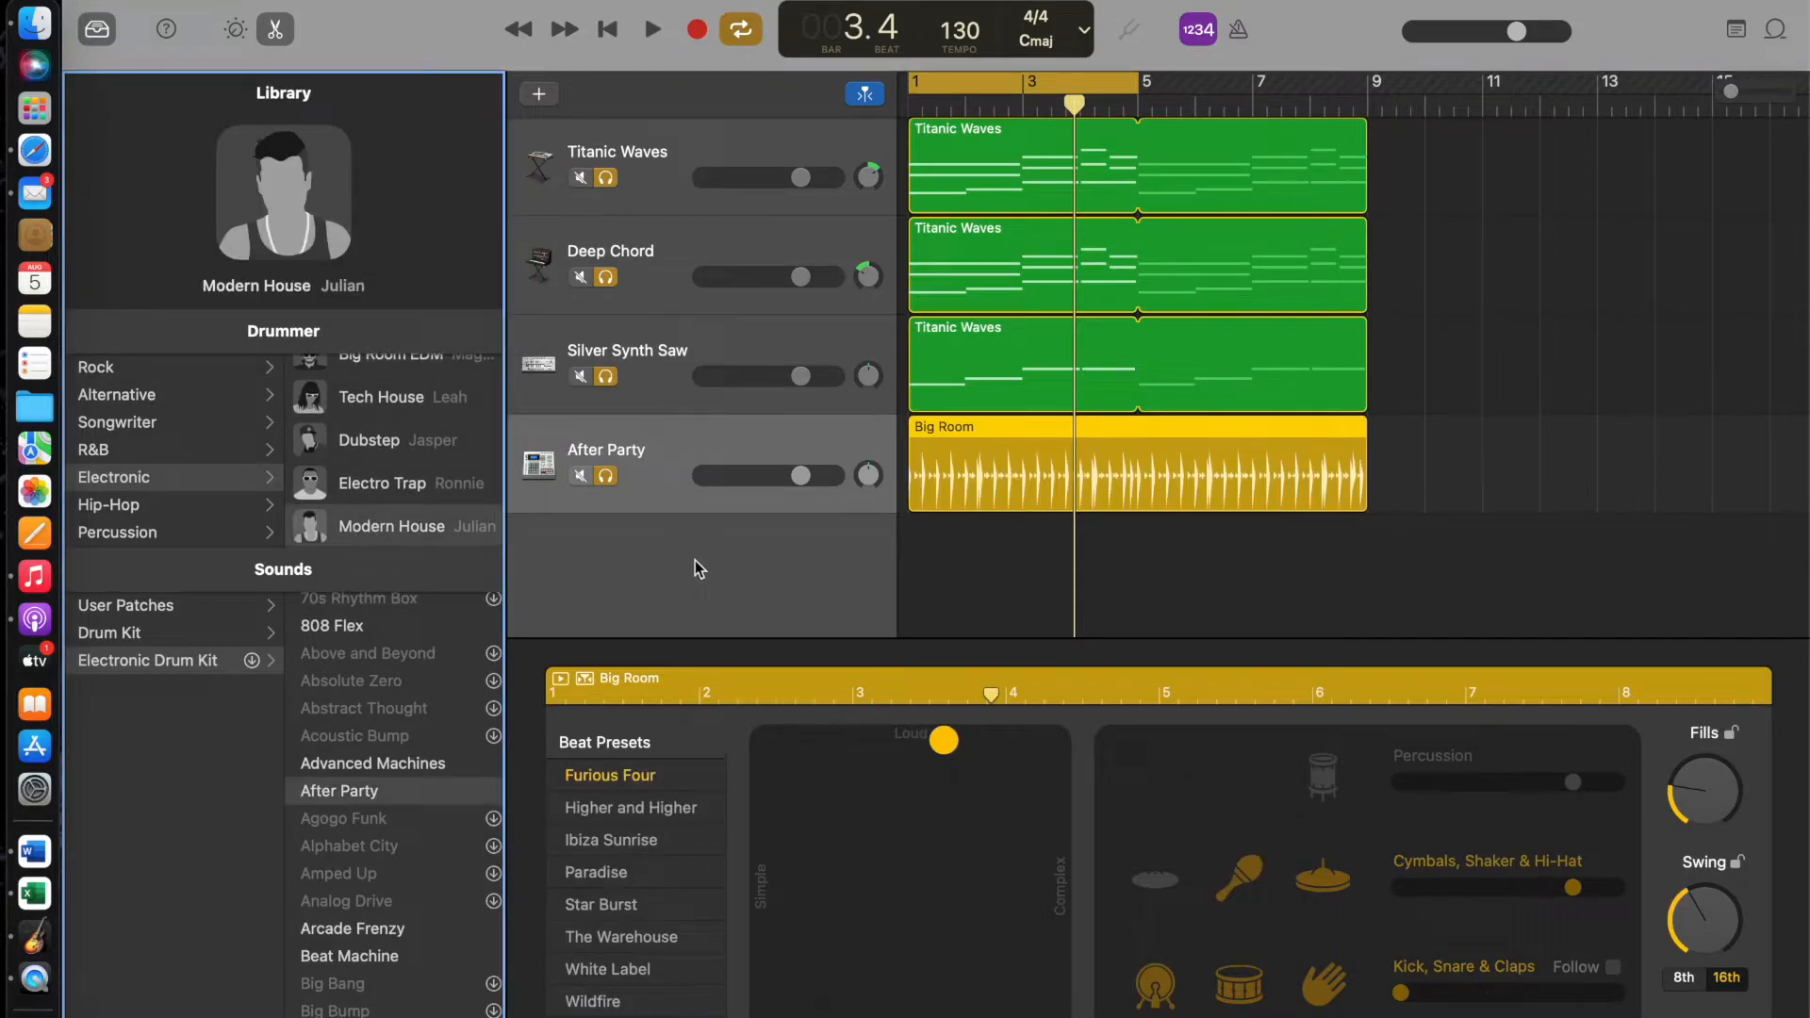
key(space)
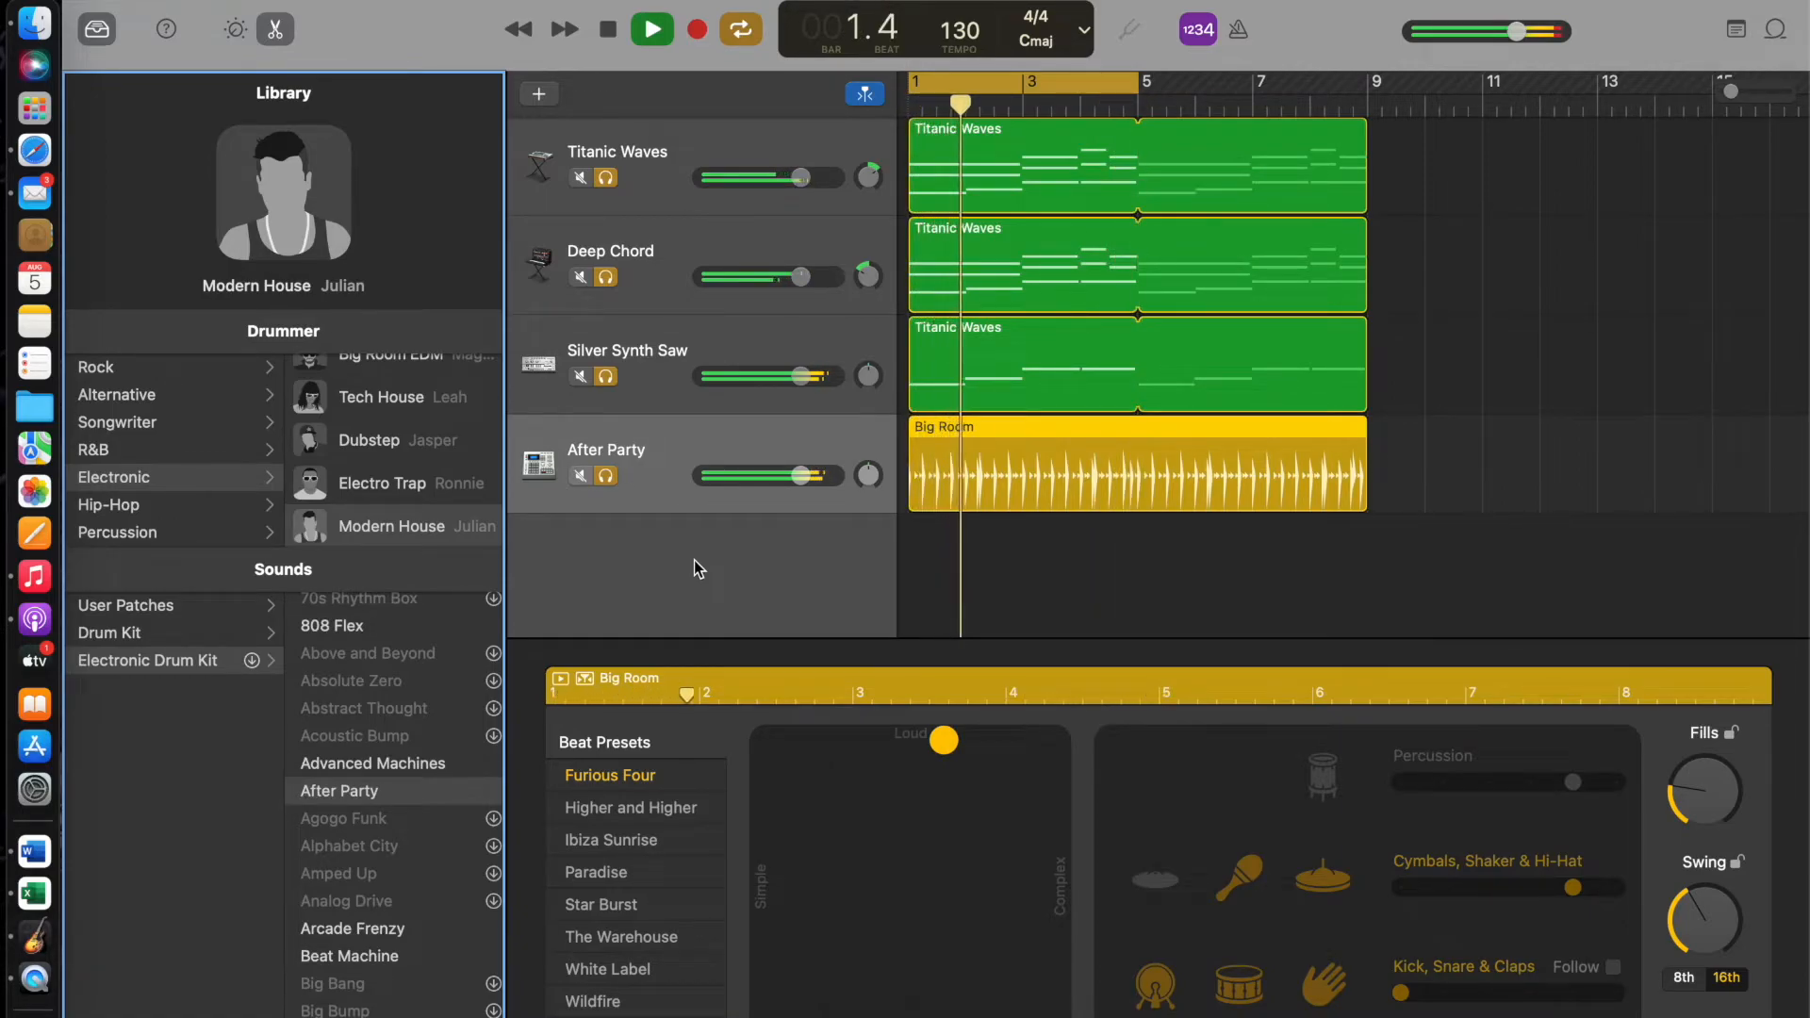
key(space)
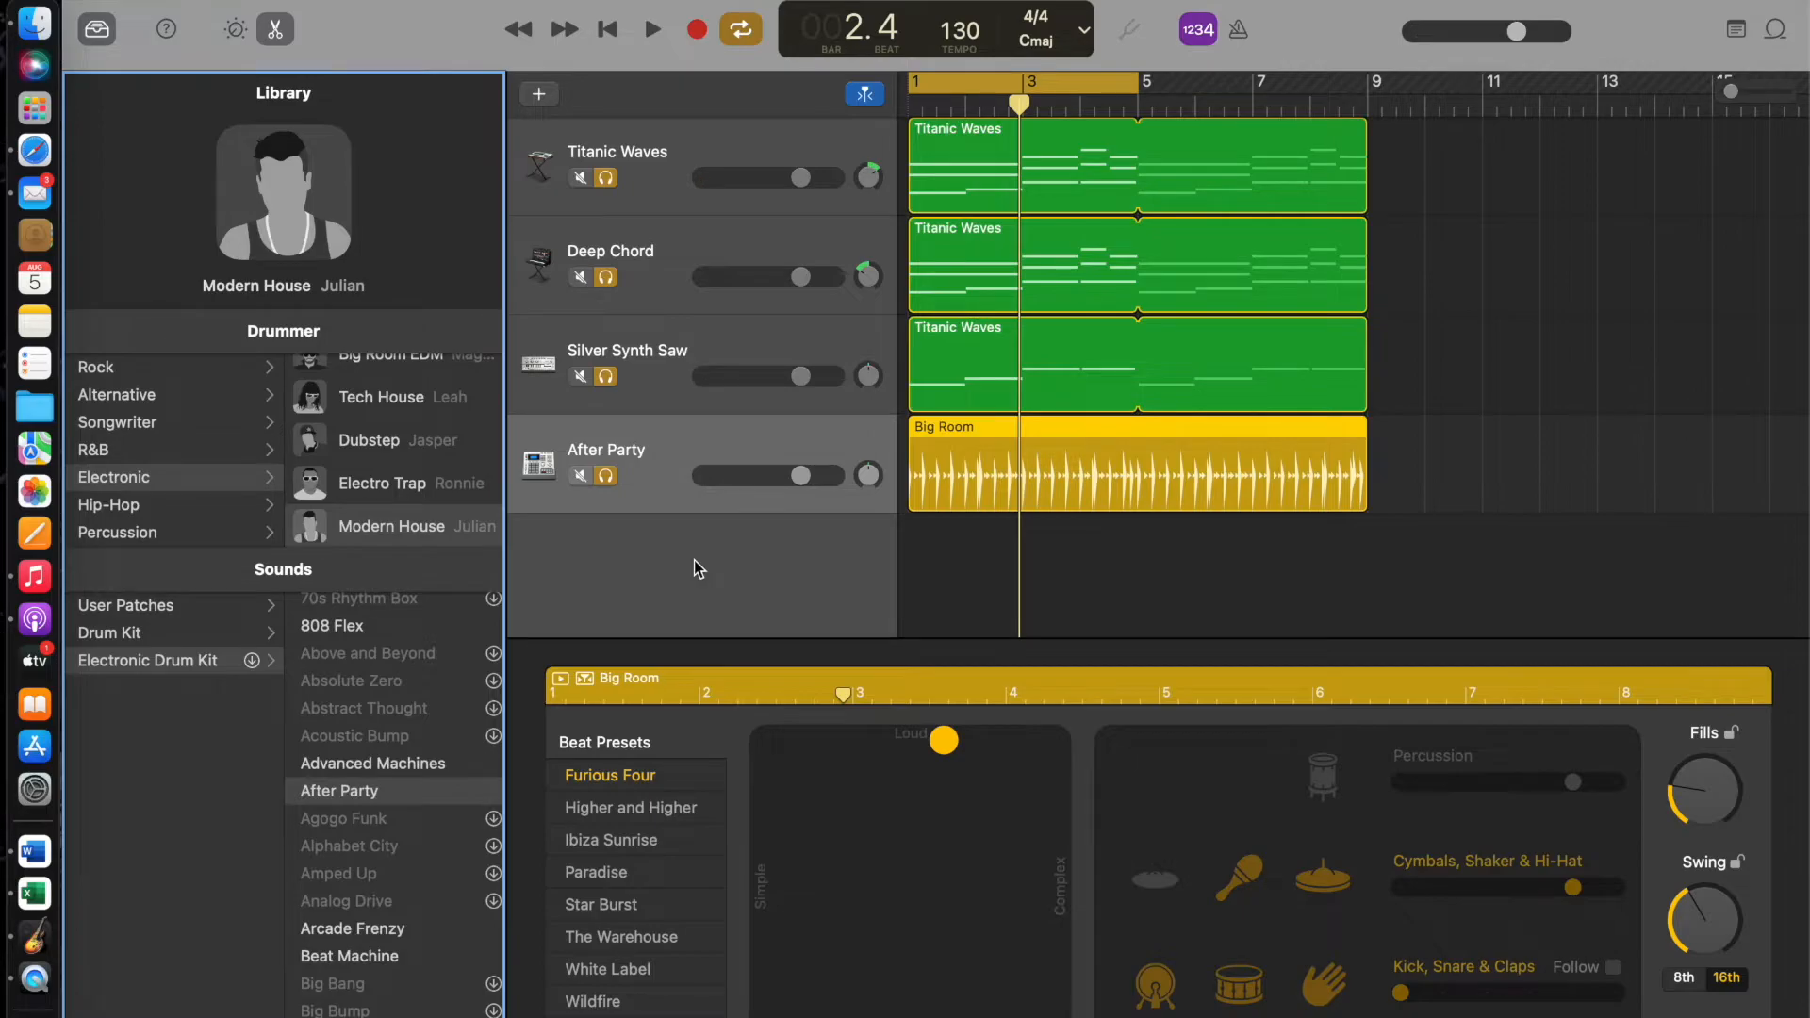
Step: Try a softer, simpler beat and a softer, more complex one for the drum region, playing the loop after each
click(944, 742)
drag(949, 749, 806, 905)
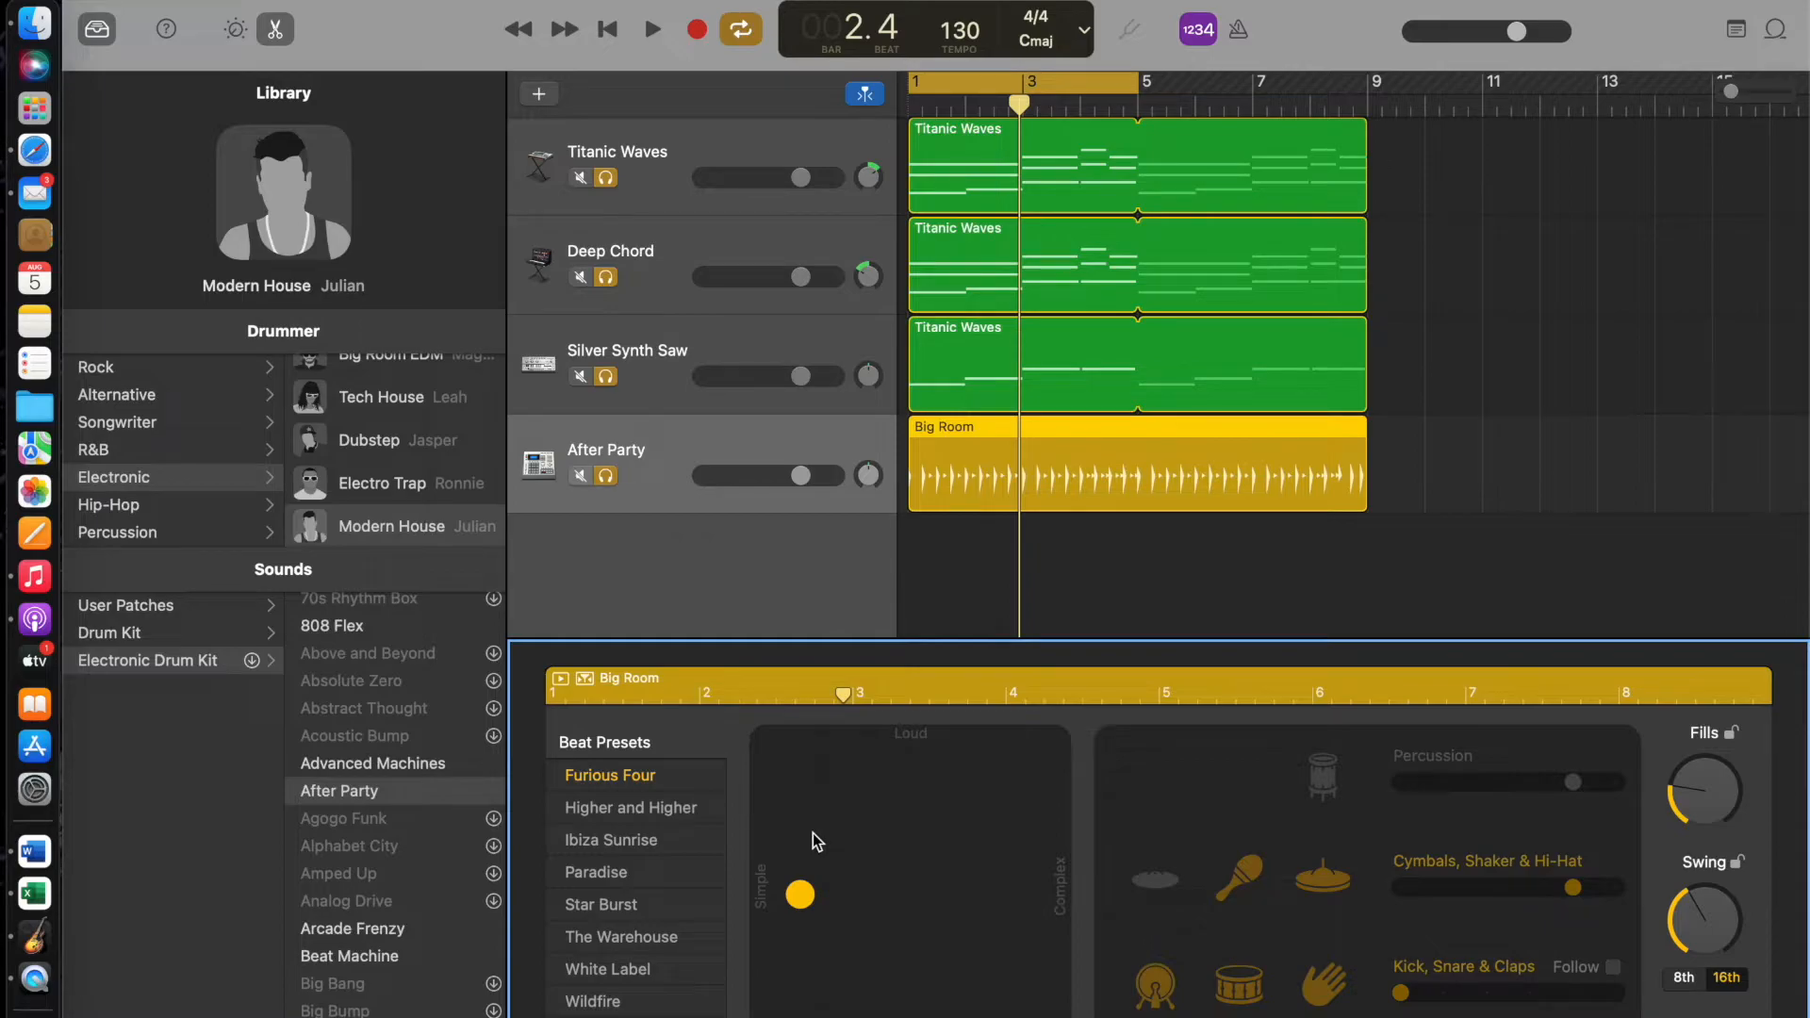
key(space)
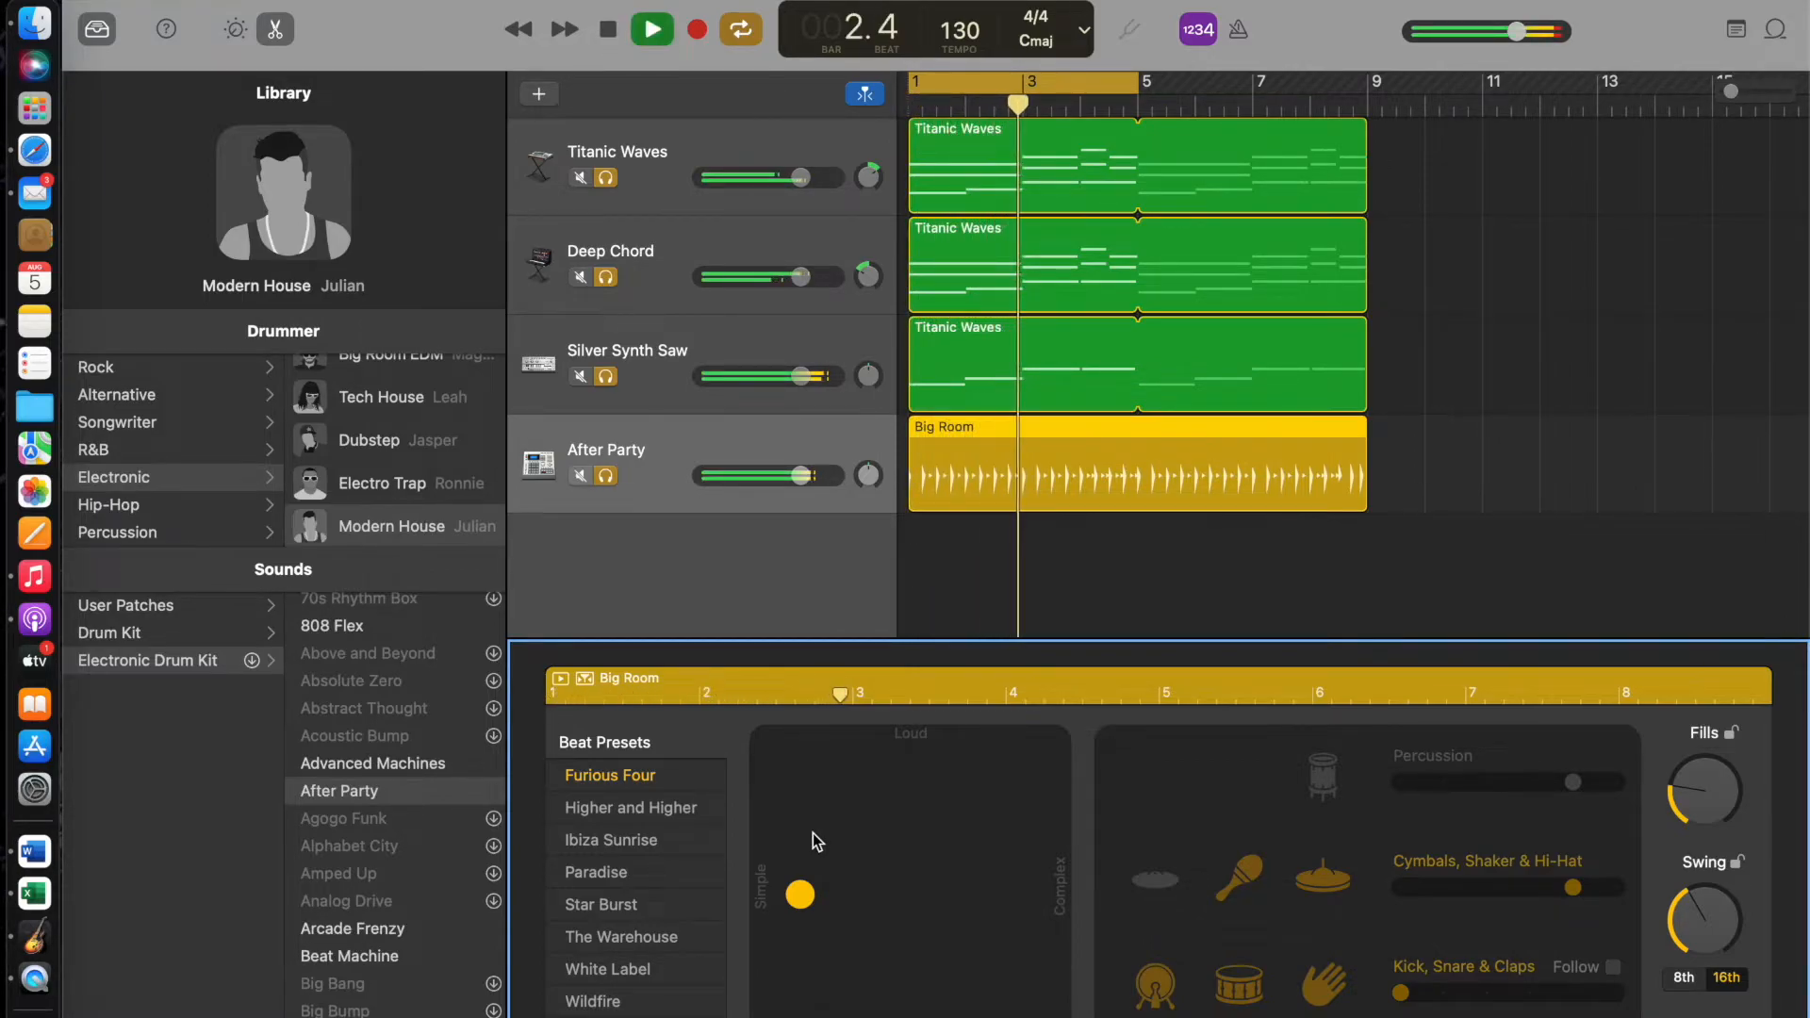
key(space)
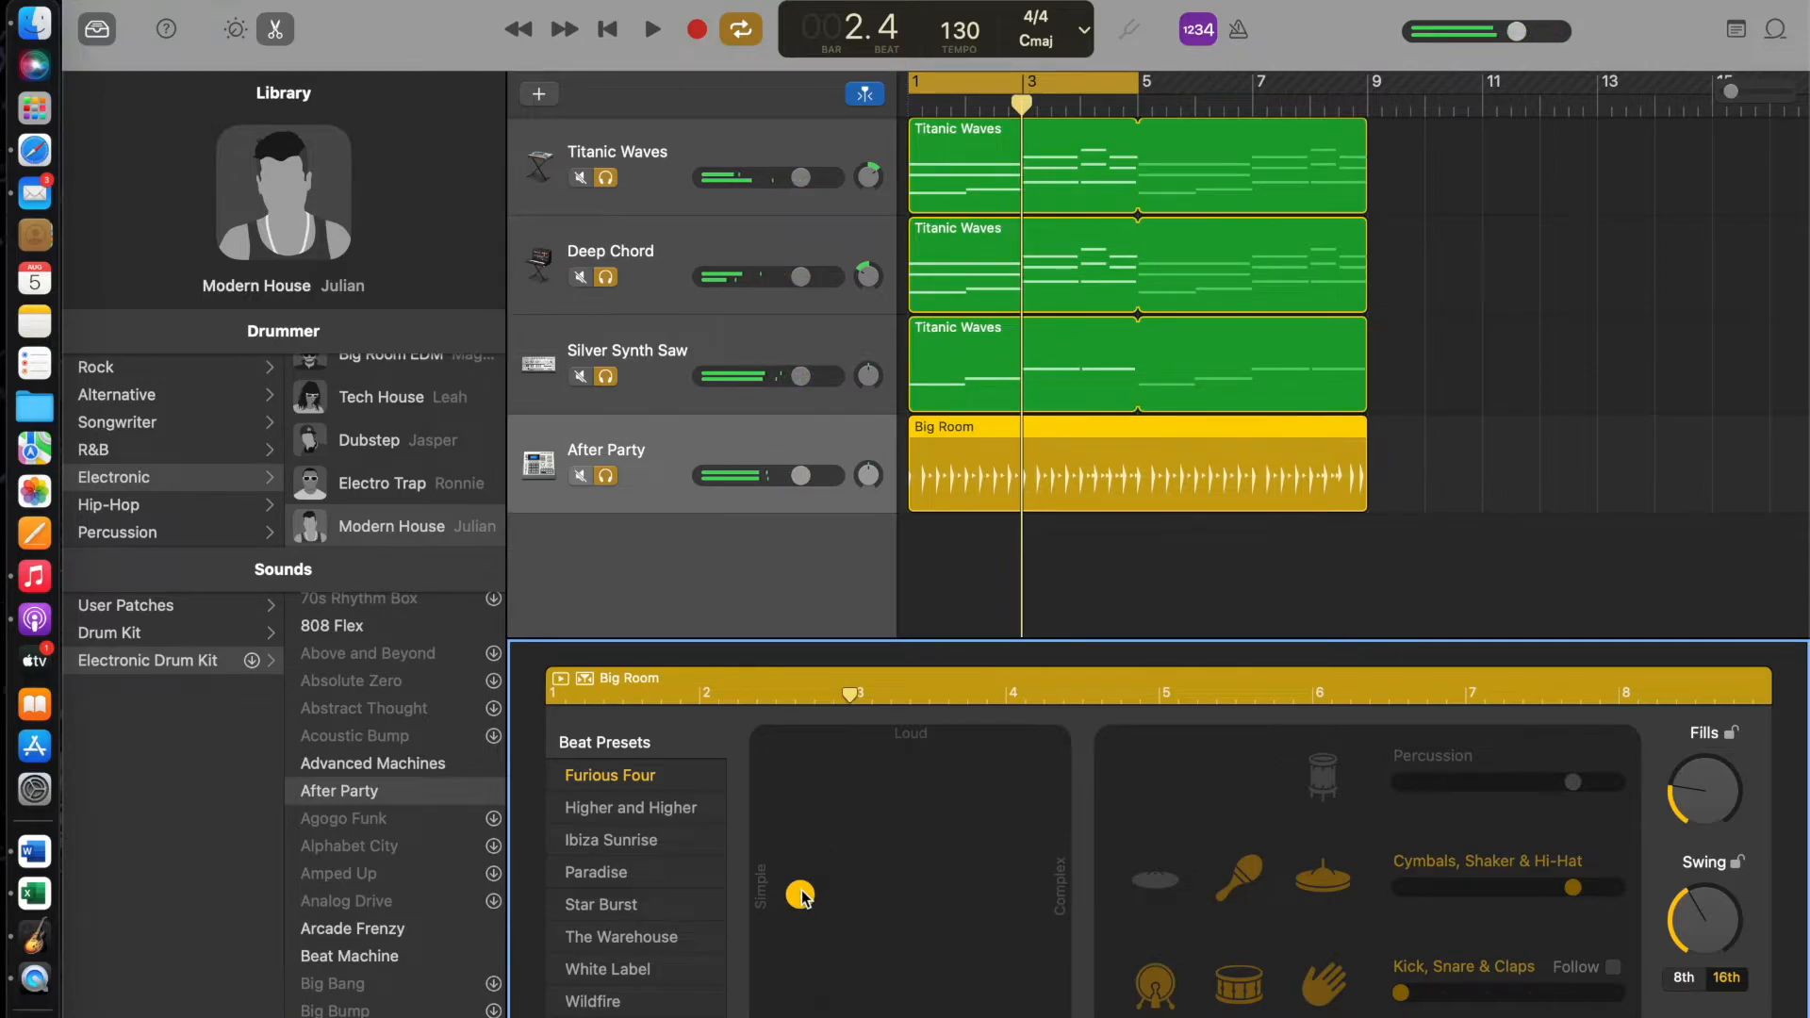
drag(802, 896, 1034, 895)
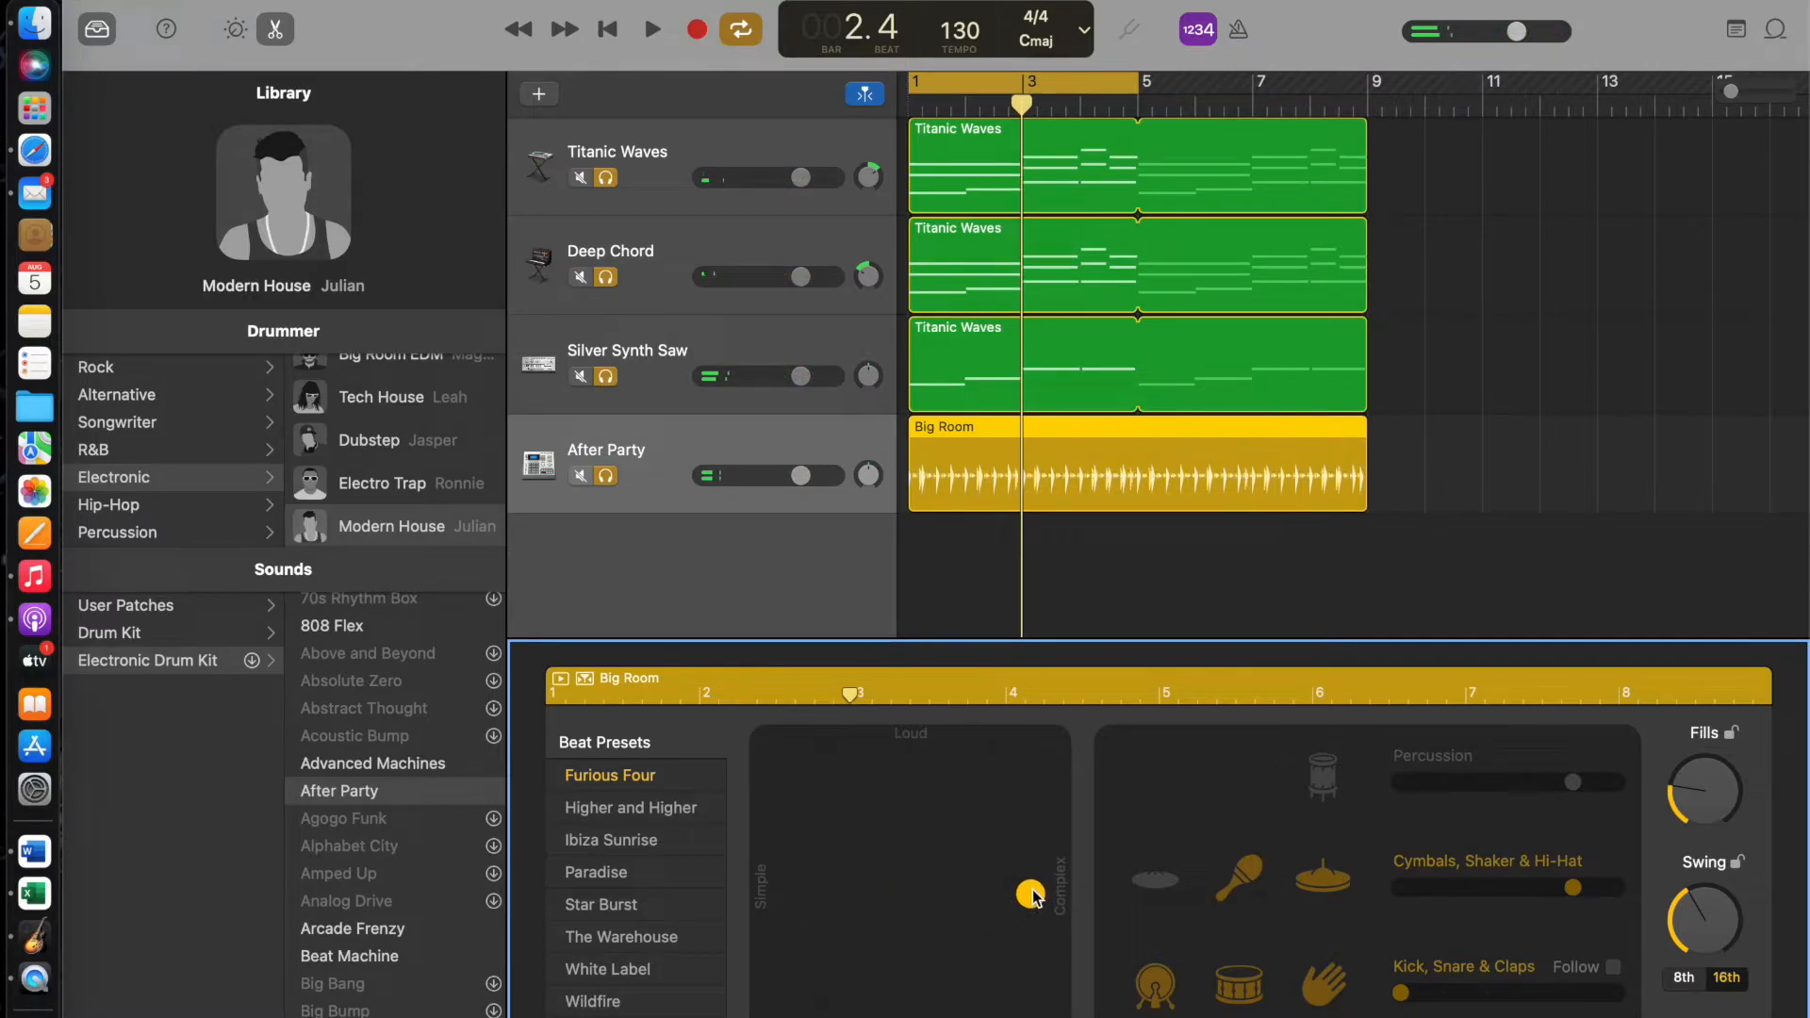
key(space)
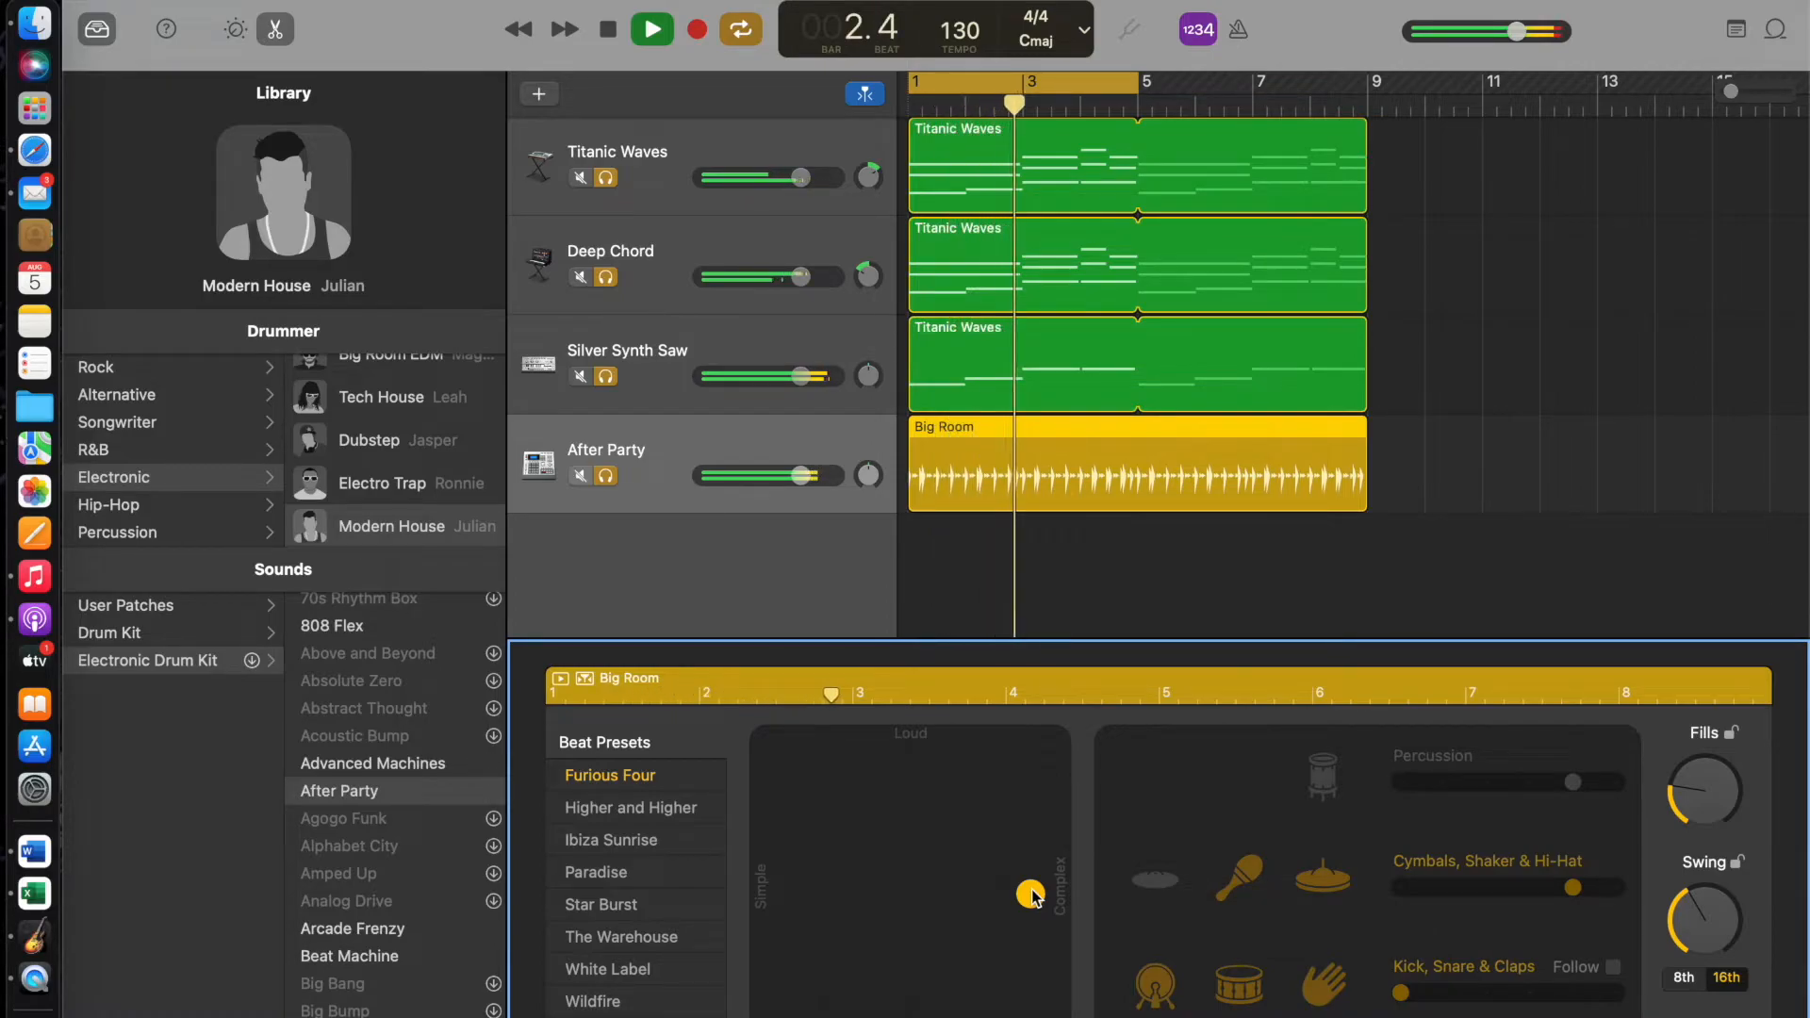
key(space)
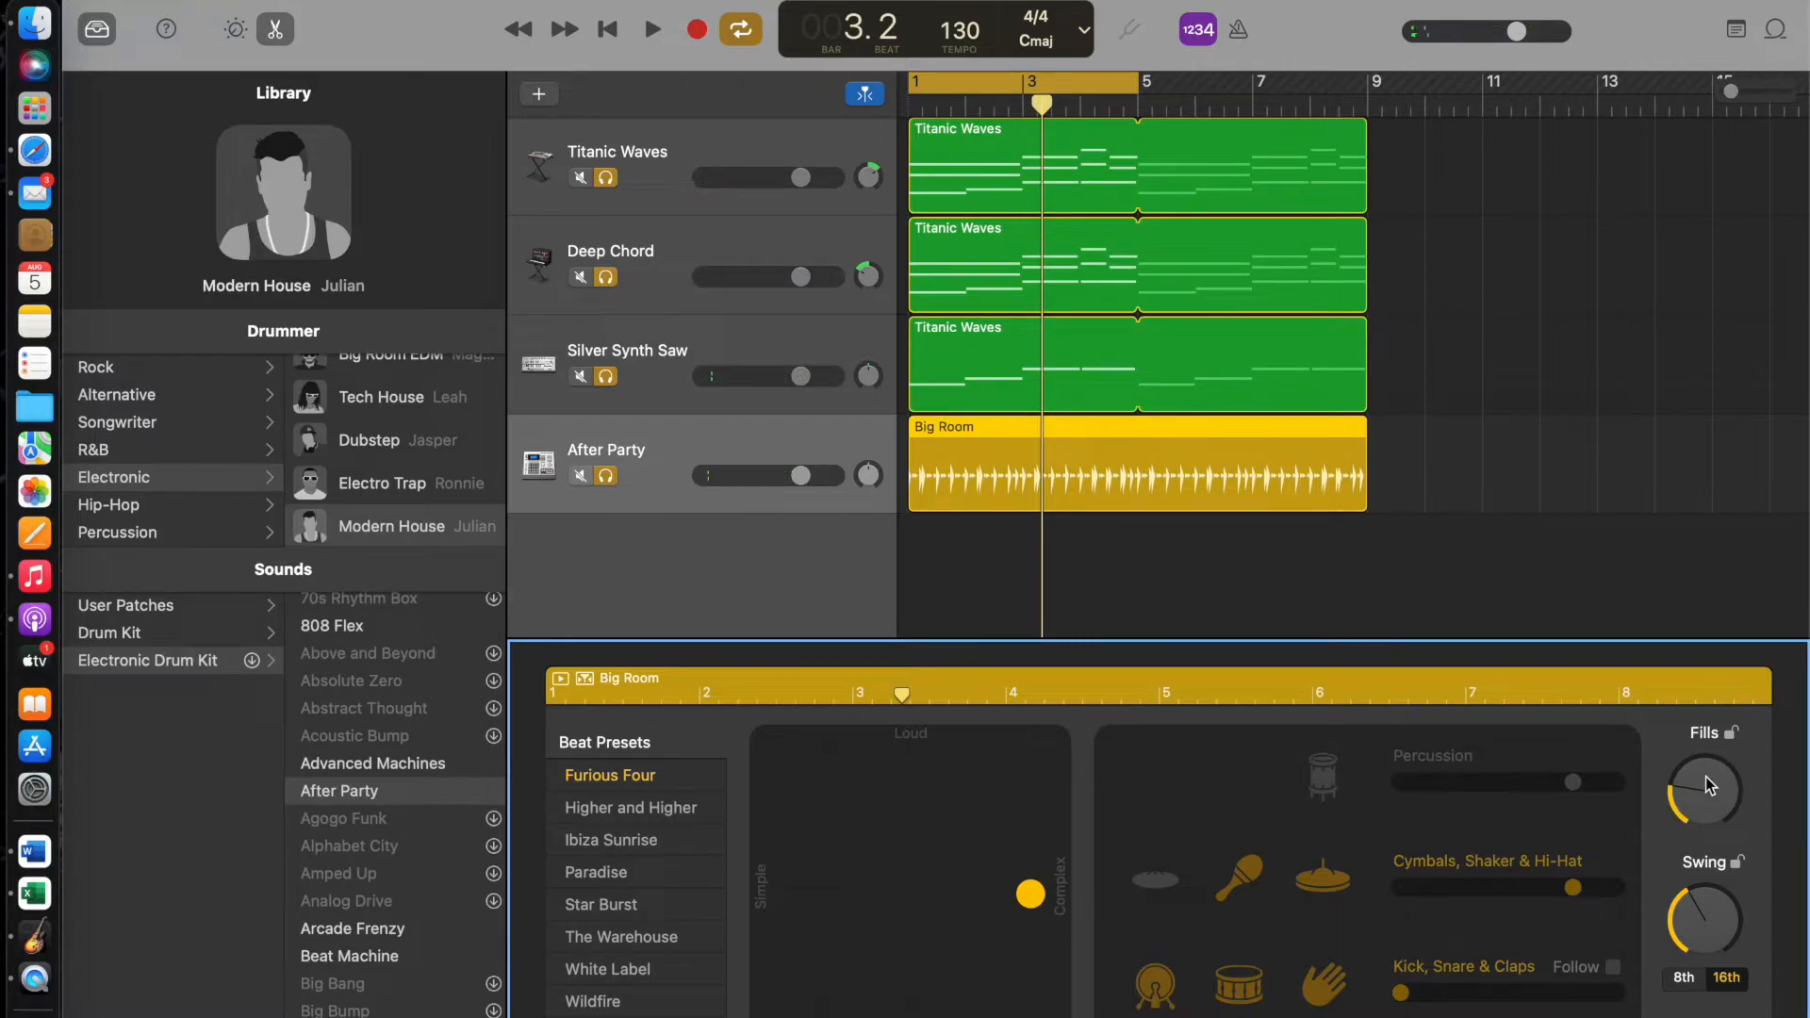
Step: Adjust the drummer's Fills amount up and down, leaving it at a low setting
drag(1694, 794, 1687, 709)
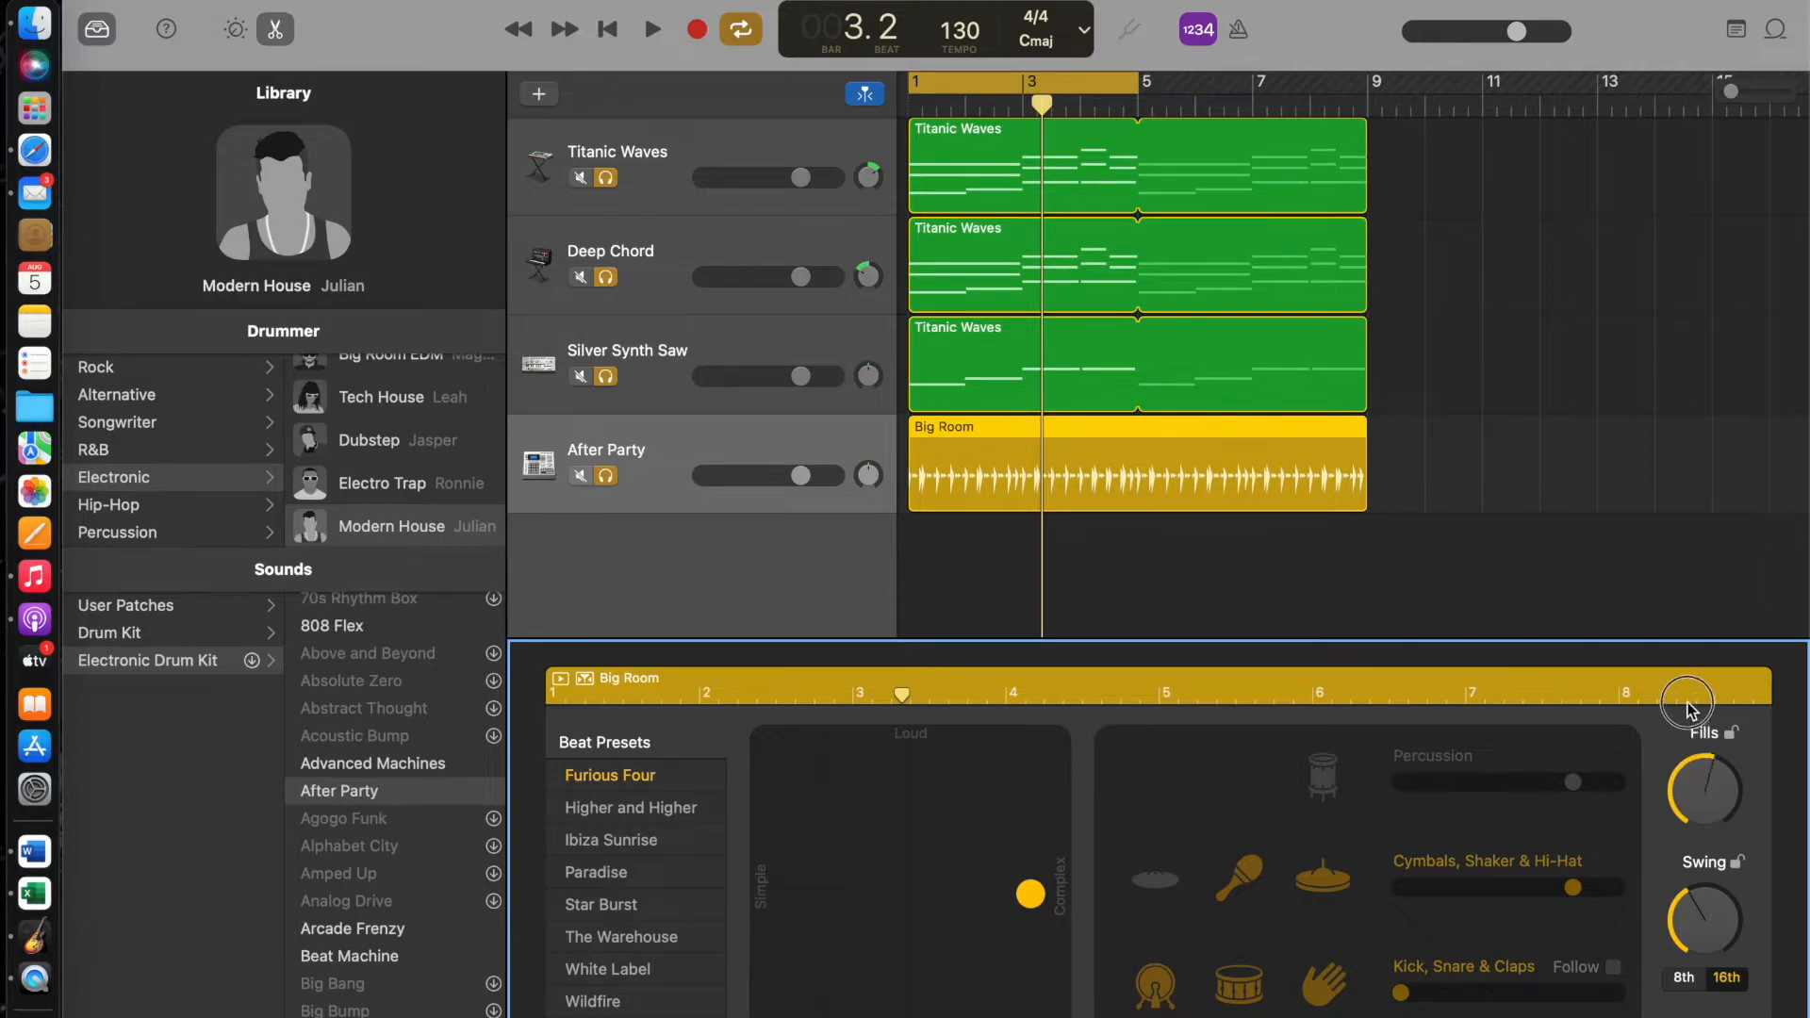
drag(1711, 837, 1714, 853)
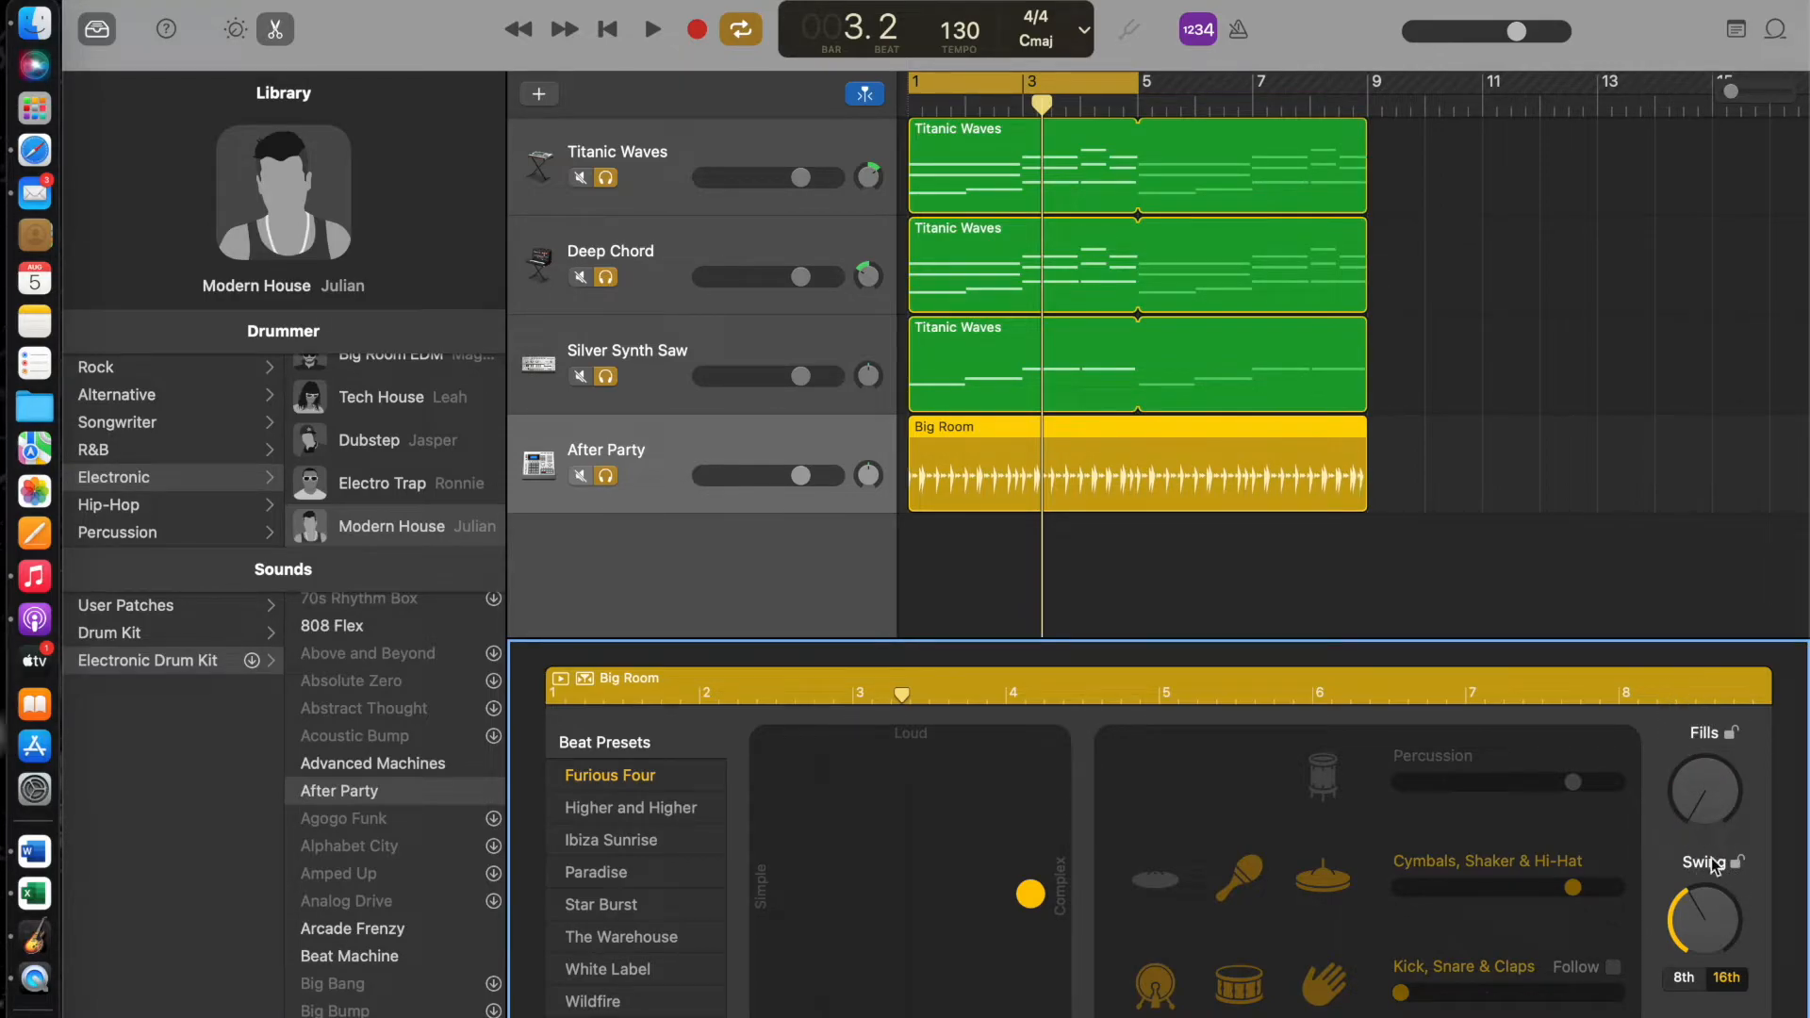
drag(1703, 813, 1684, 780)
Step: Change the drummer back to Big Room EDM, accepting the replacement of the region settings
scroll(385, 407, up, 1)
click(385, 377)
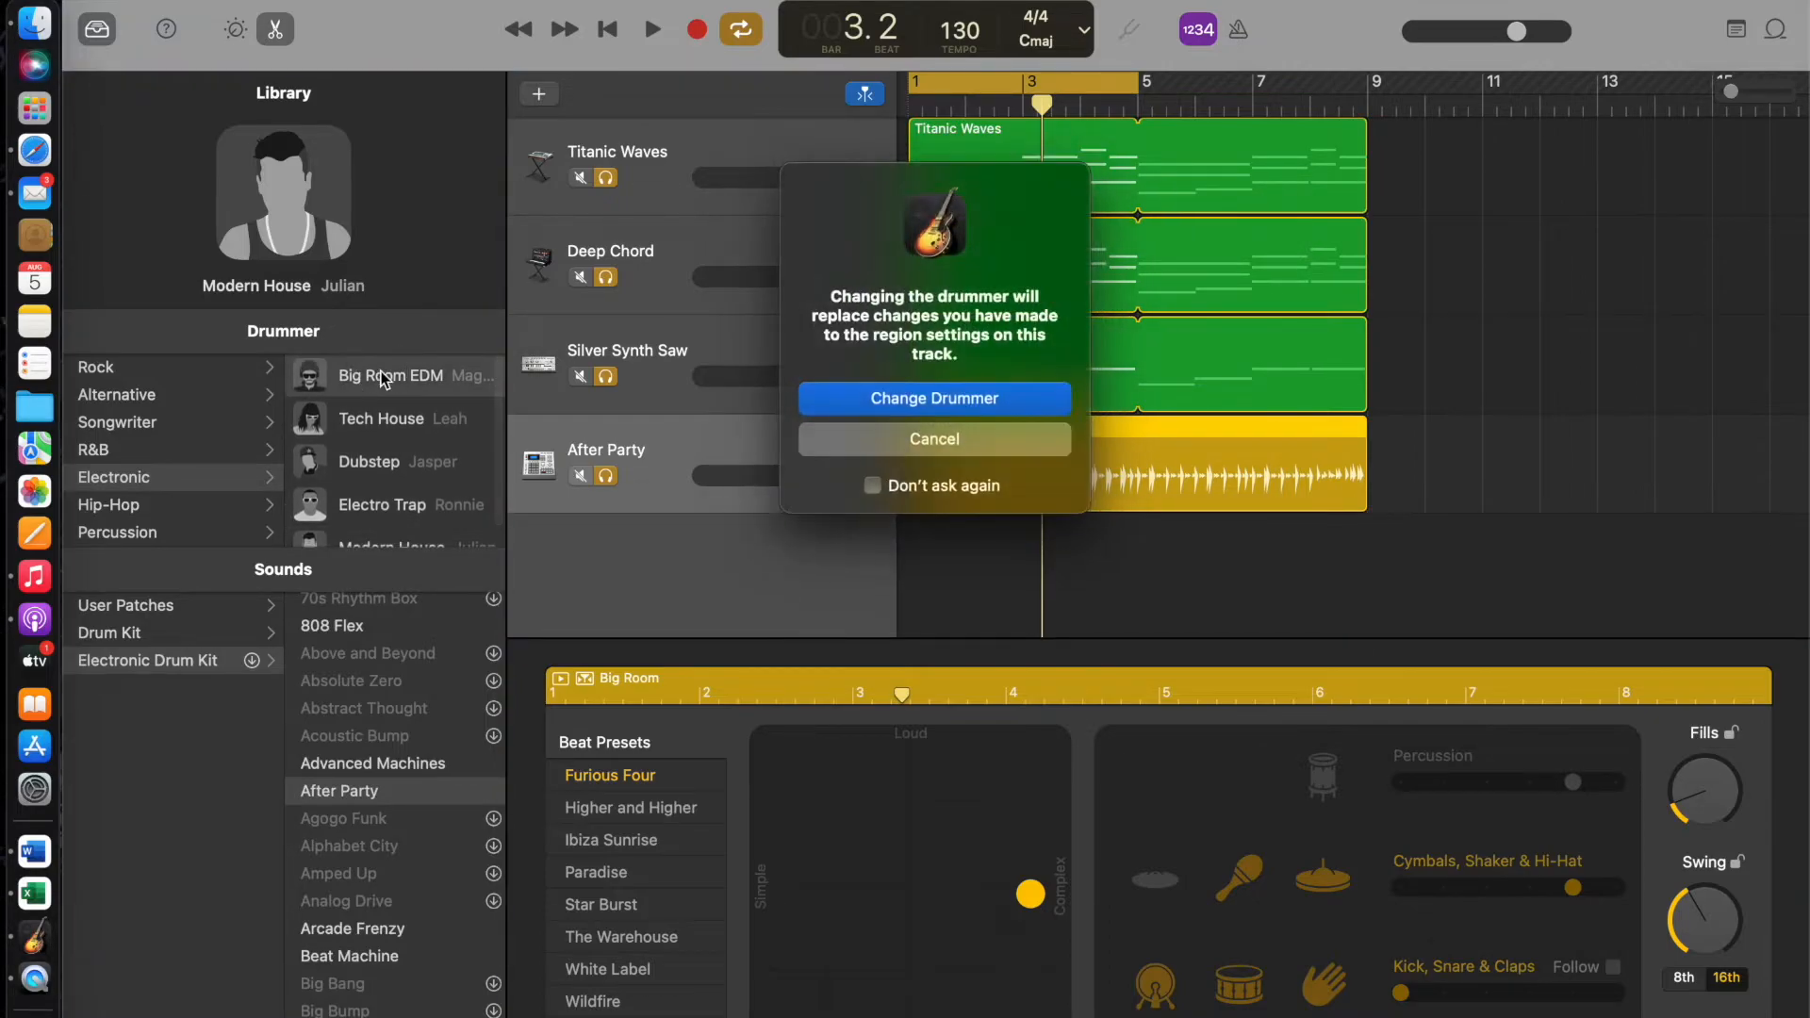
click(859, 409)
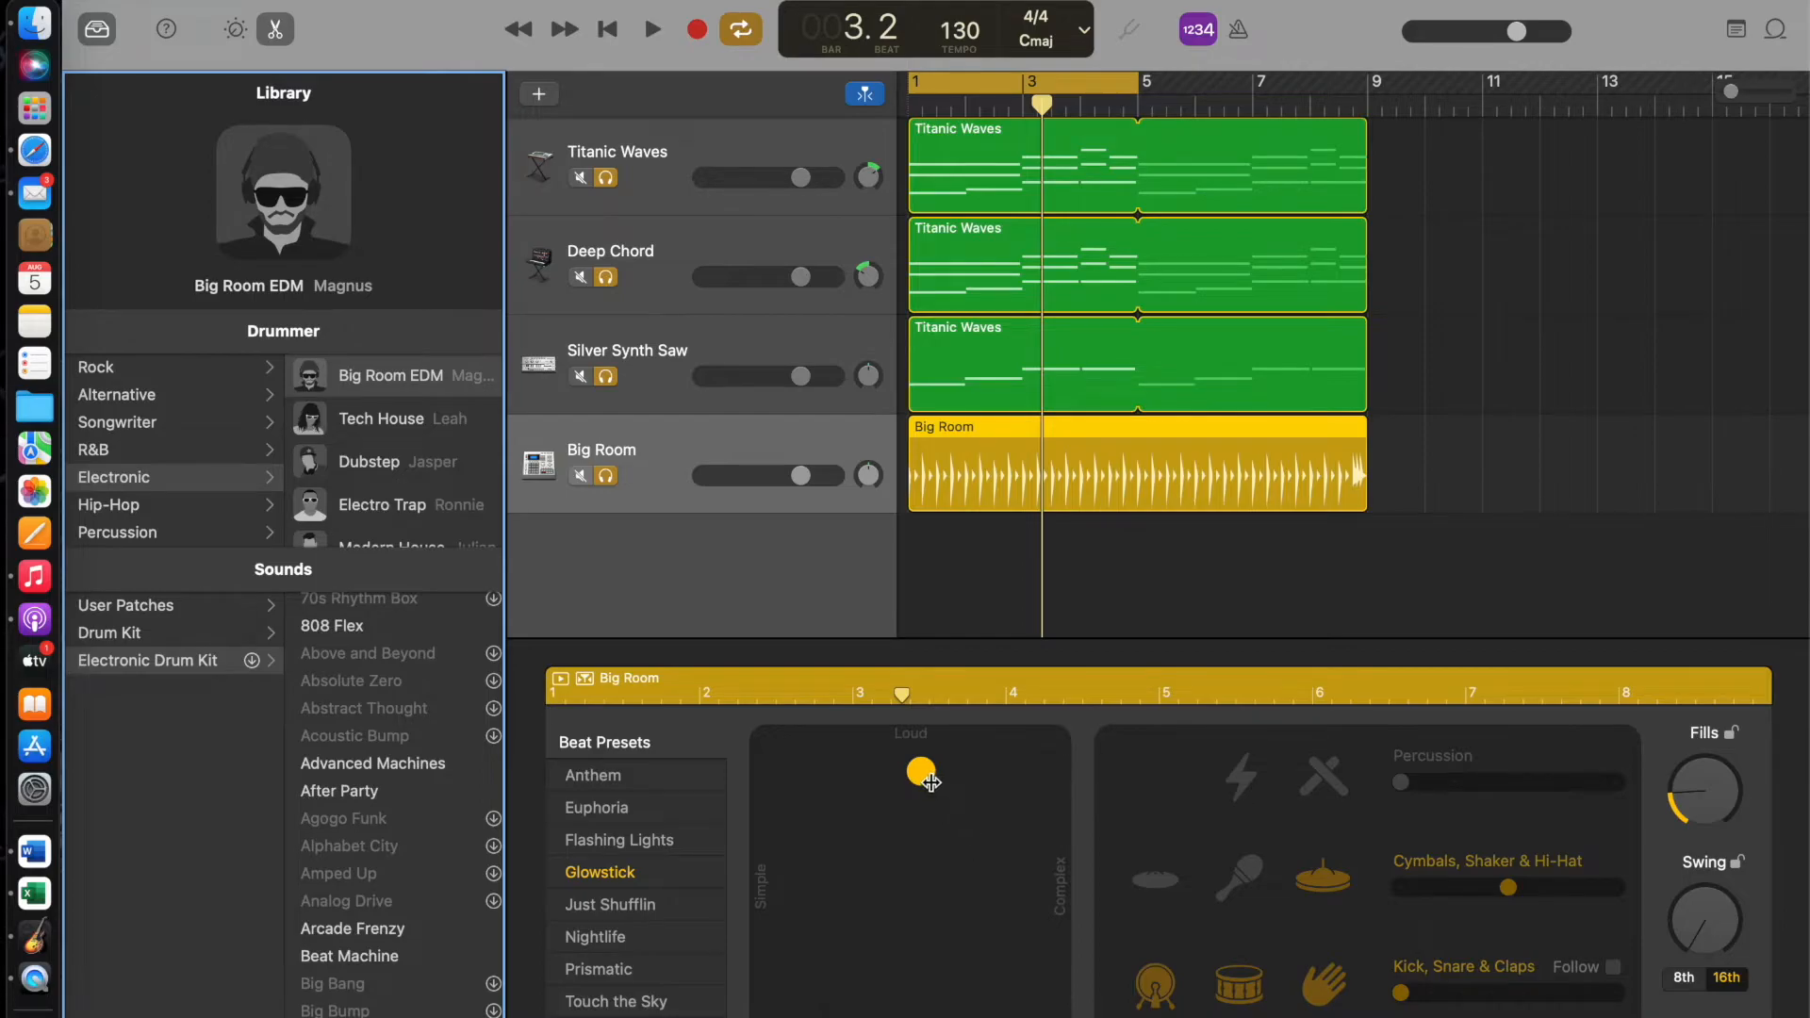
Step: Make the Big Room beat slightly softer and simpler, enable its cymbals and shaker, and play the loop
drag(921, 771, 897, 827)
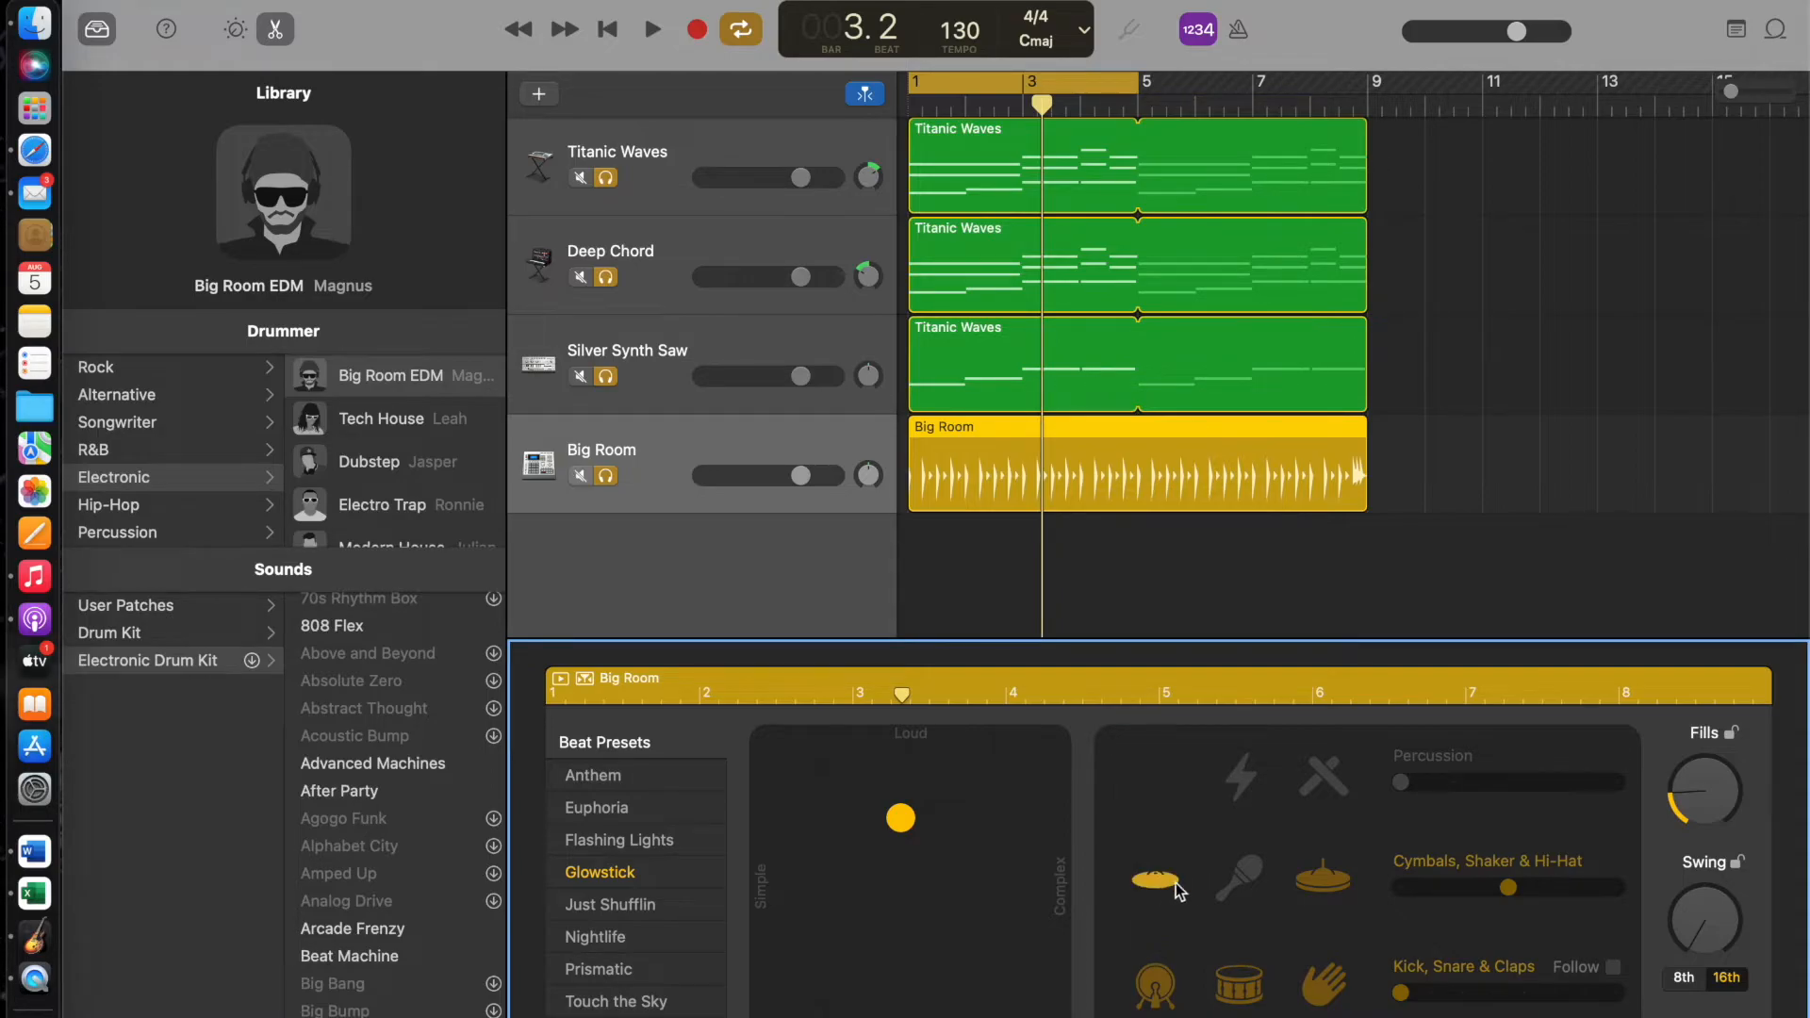
click(1237, 881)
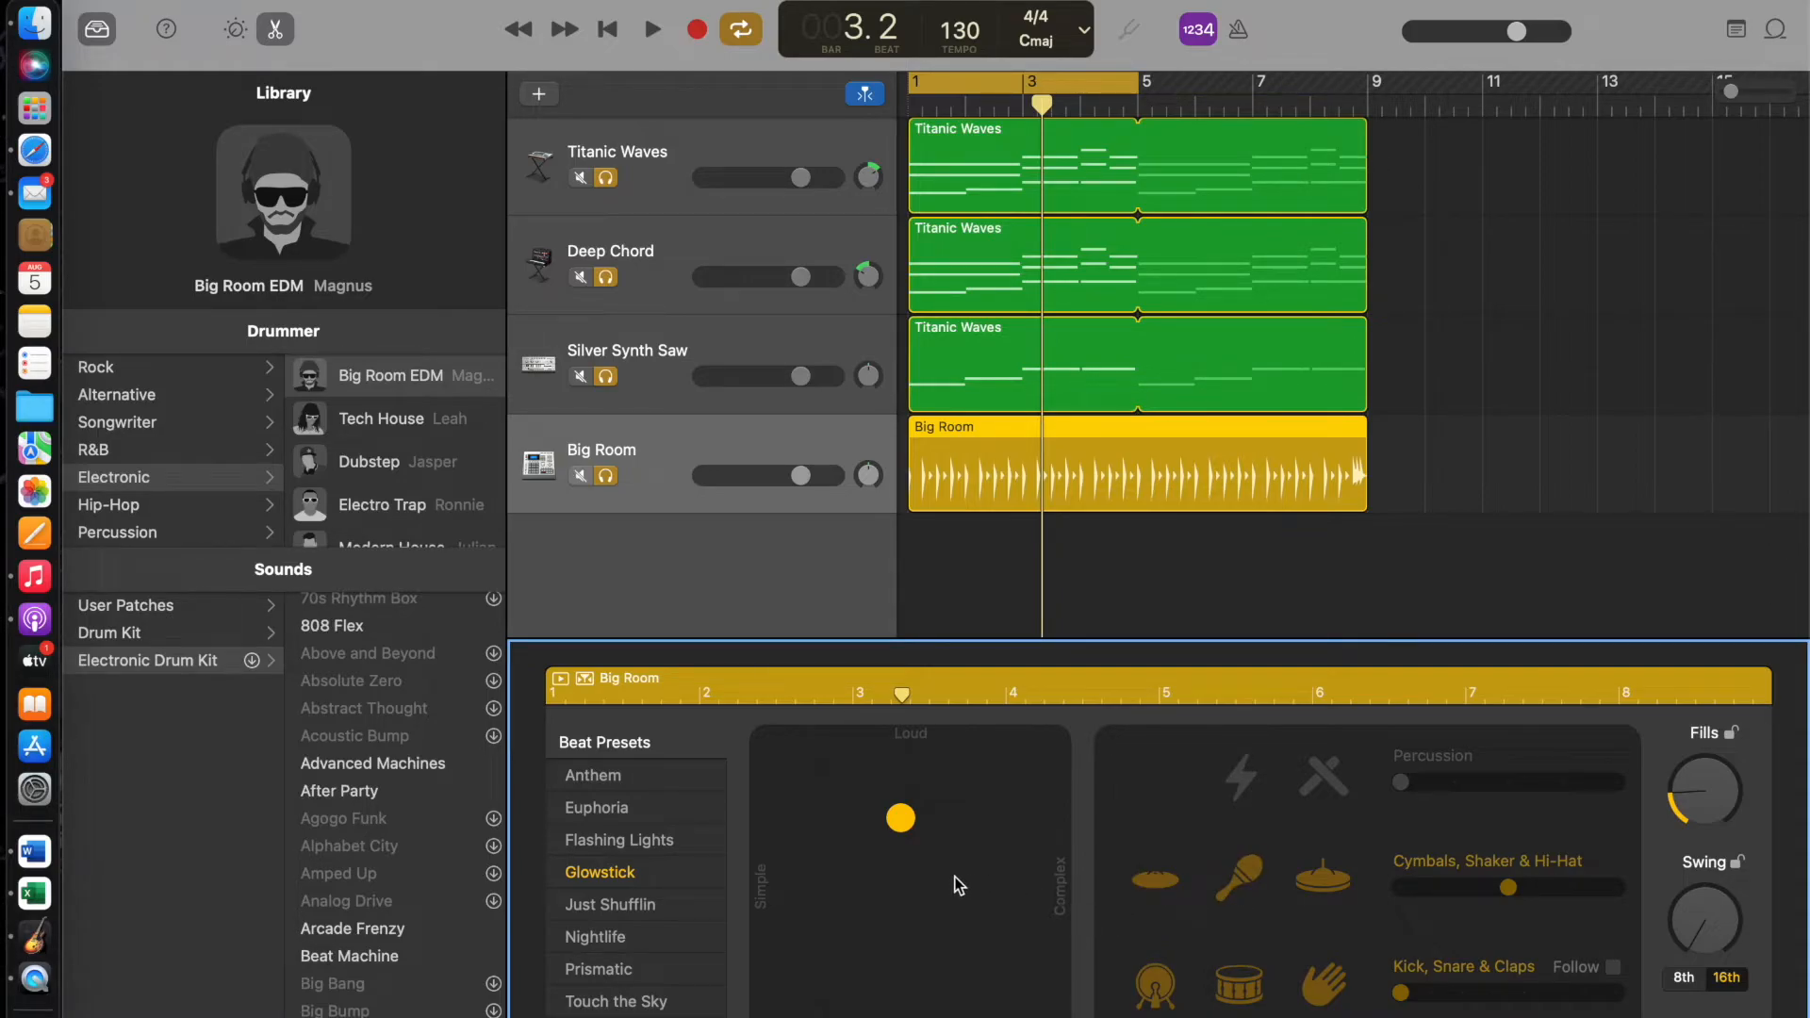
key(space)
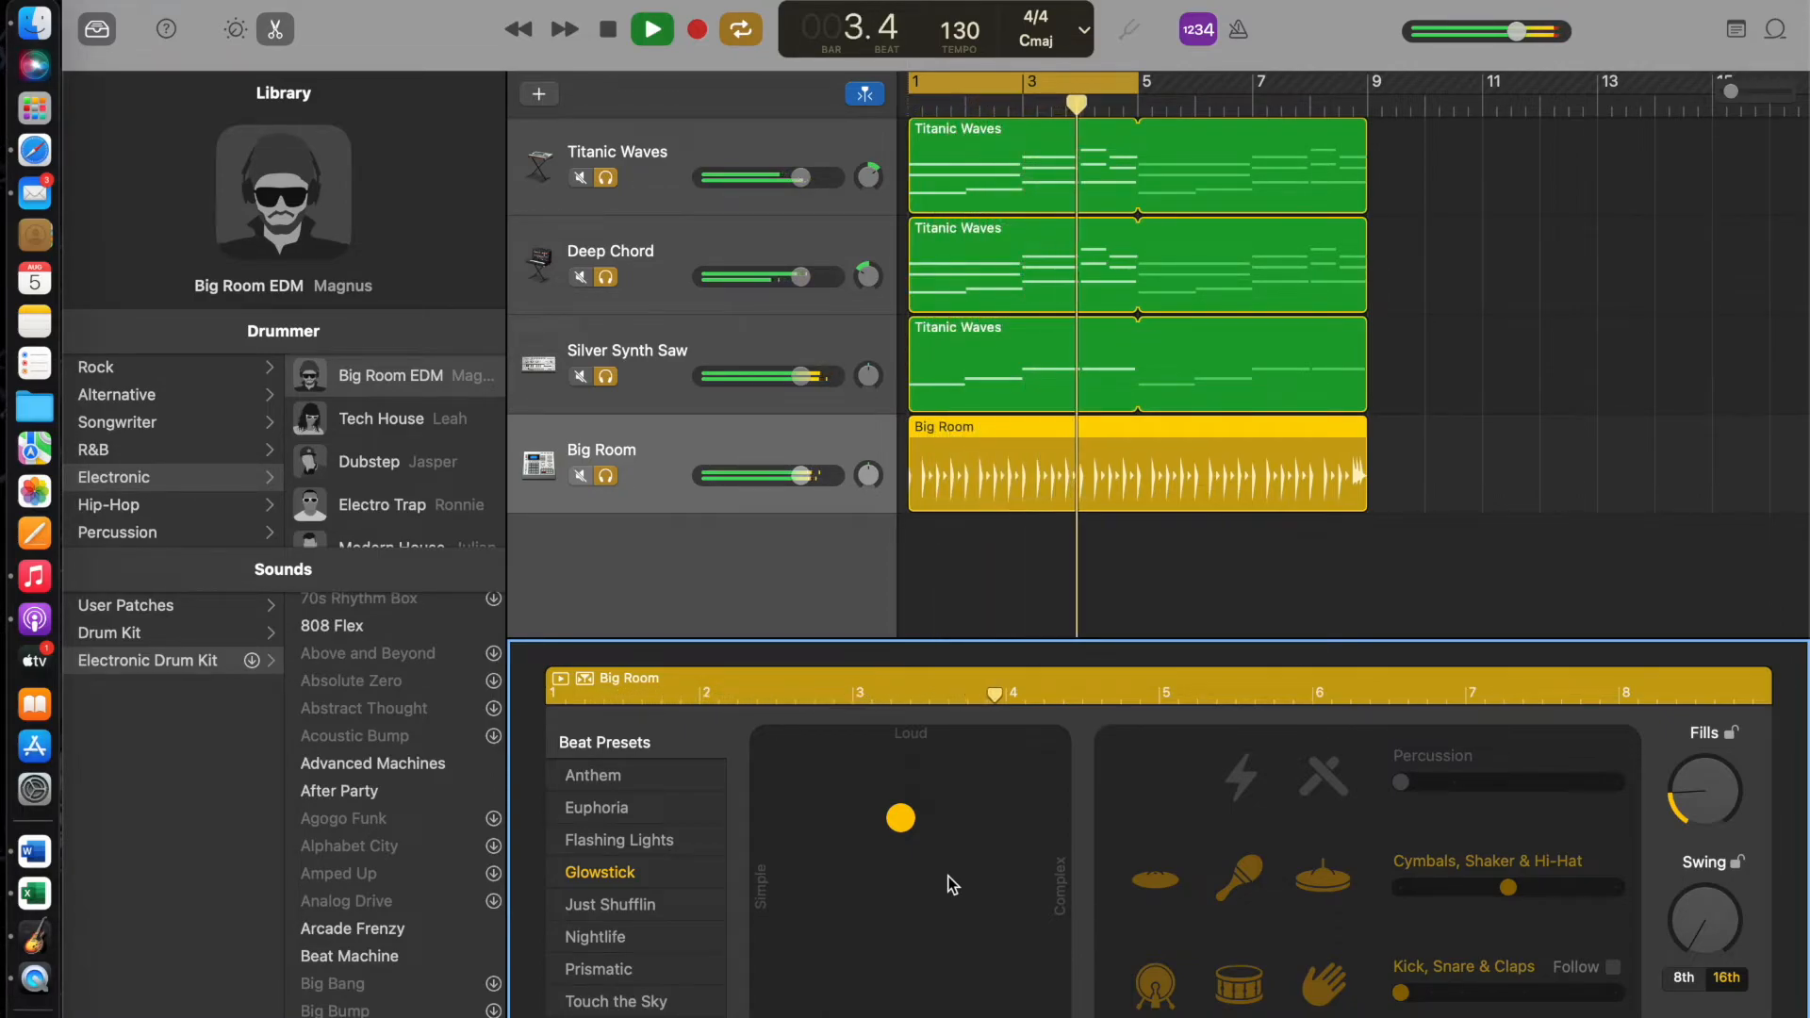
key(space)
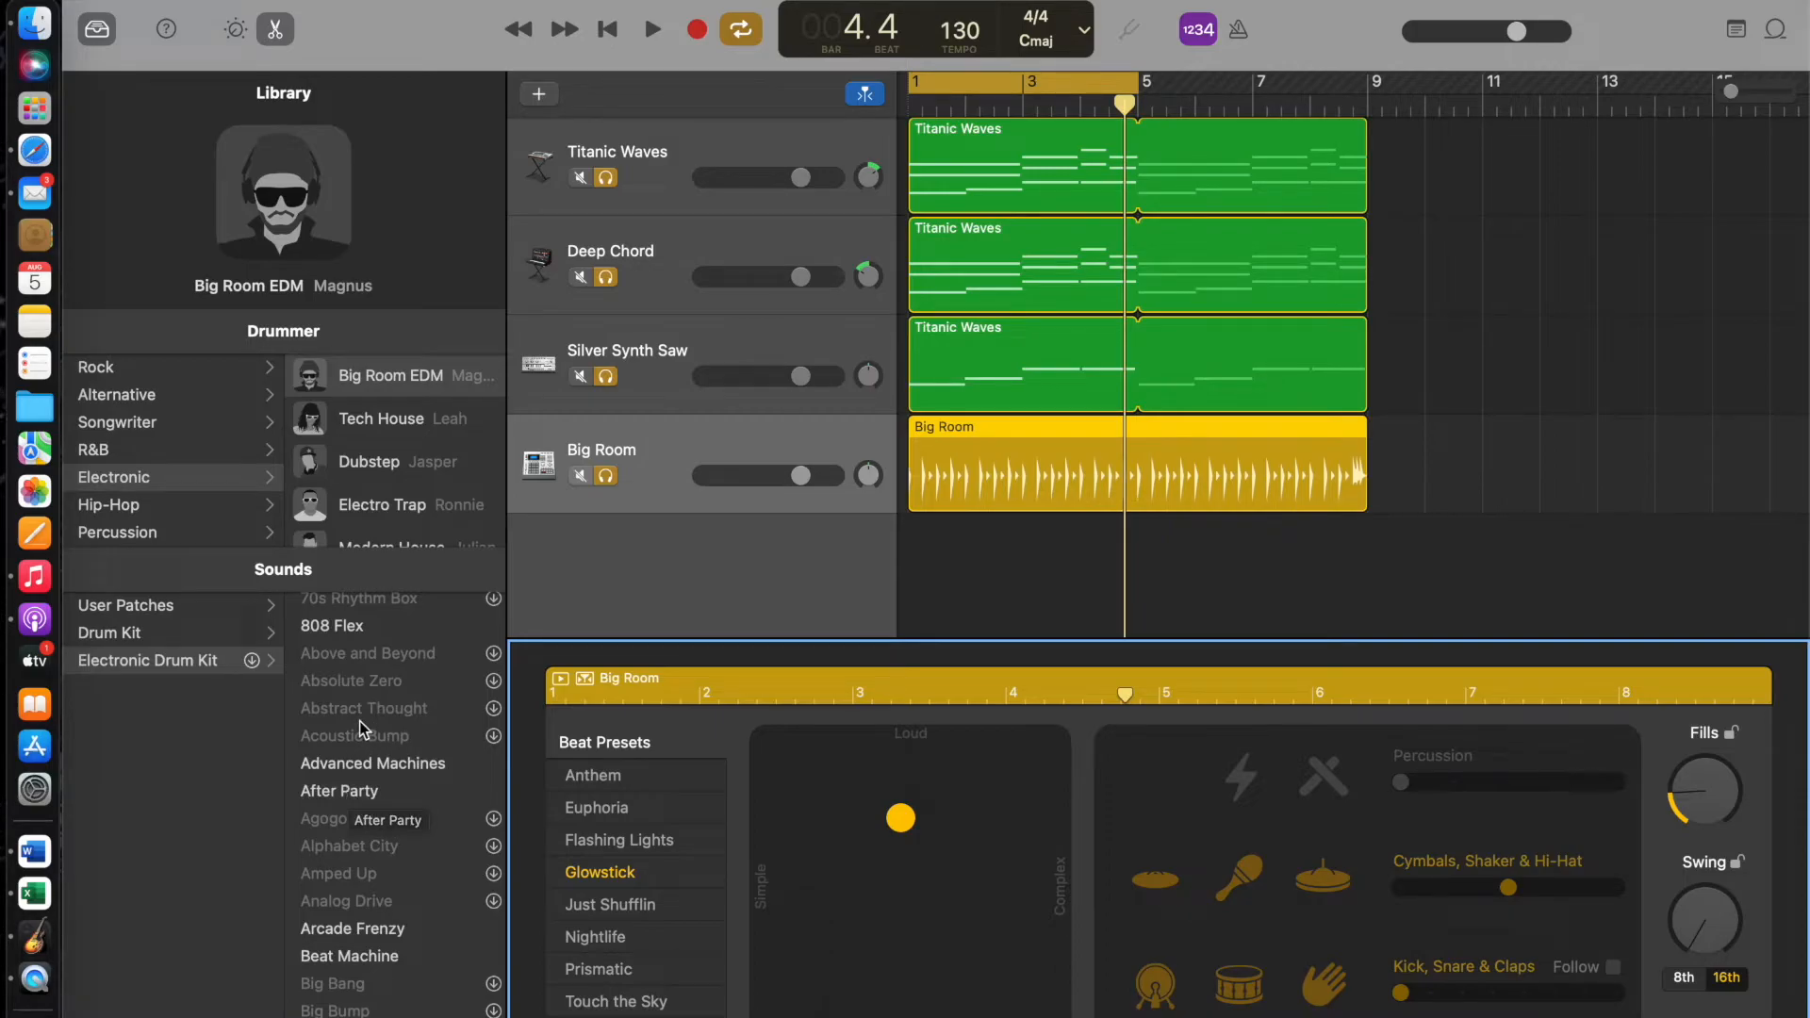
Step: Change the drum track's sound to the 808 Flex kit and enlarge the Smart Controls area
click(332, 626)
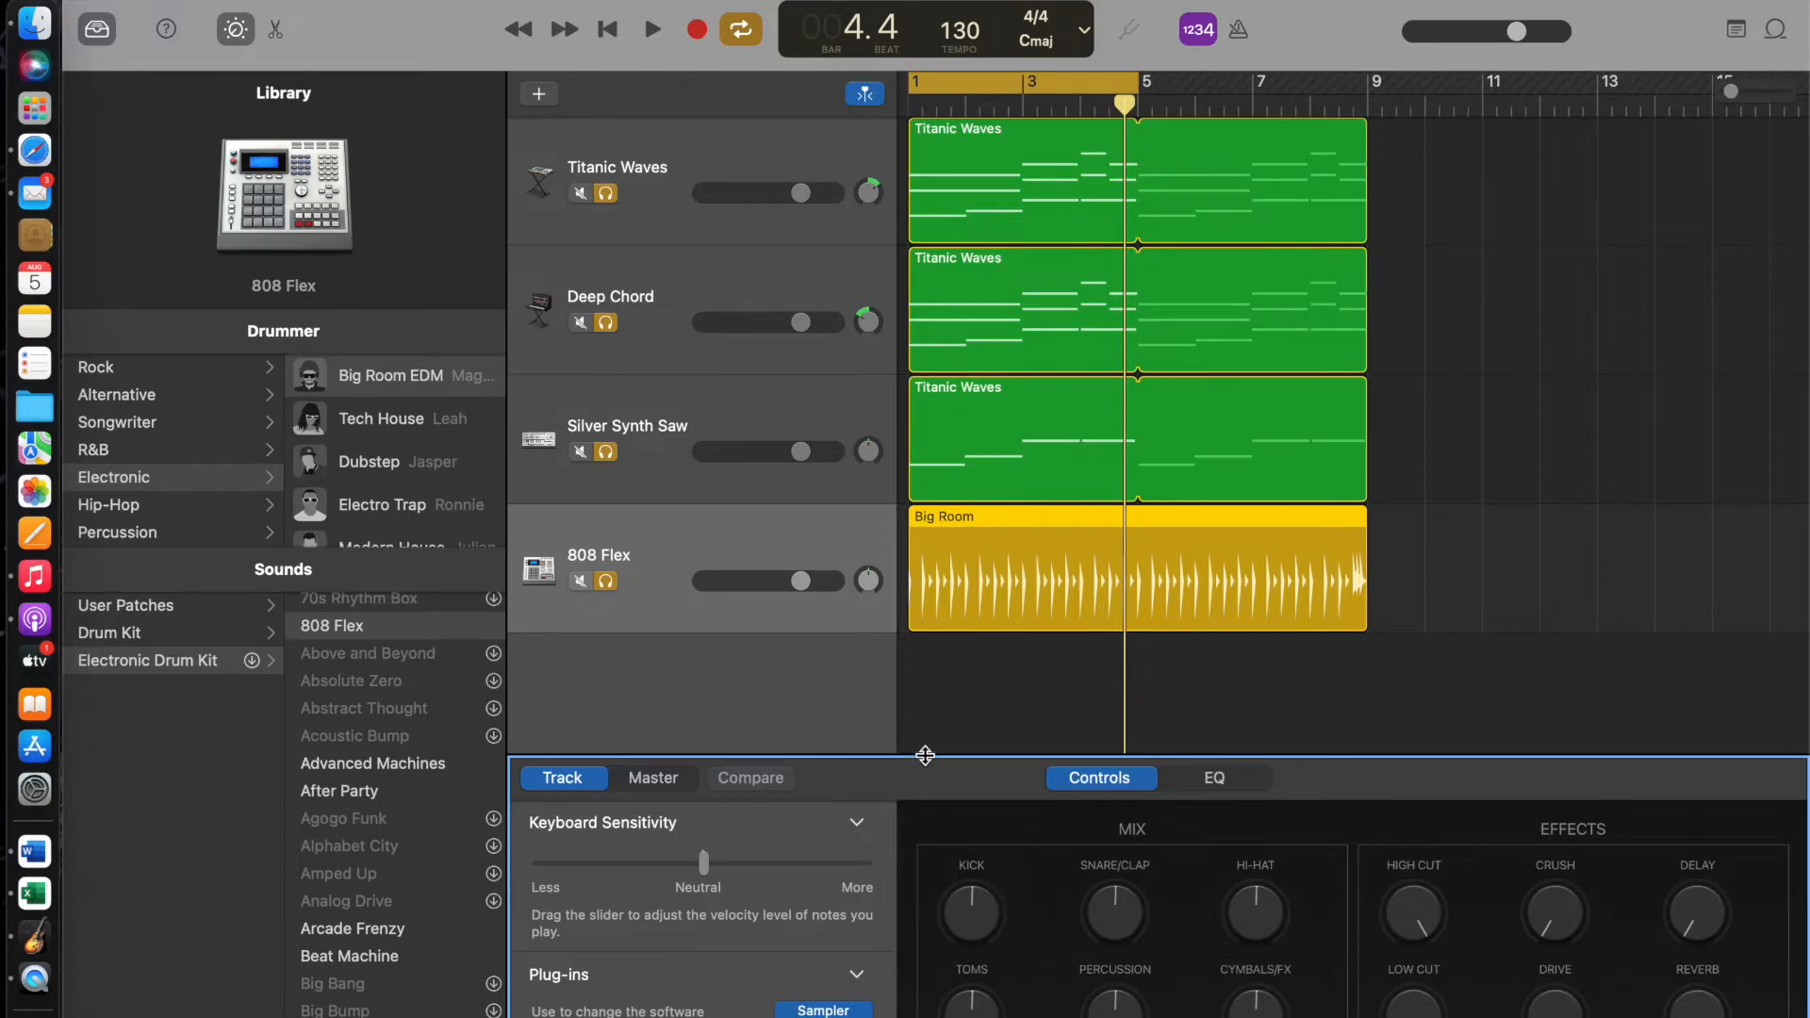
drag(924, 755, 927, 529)
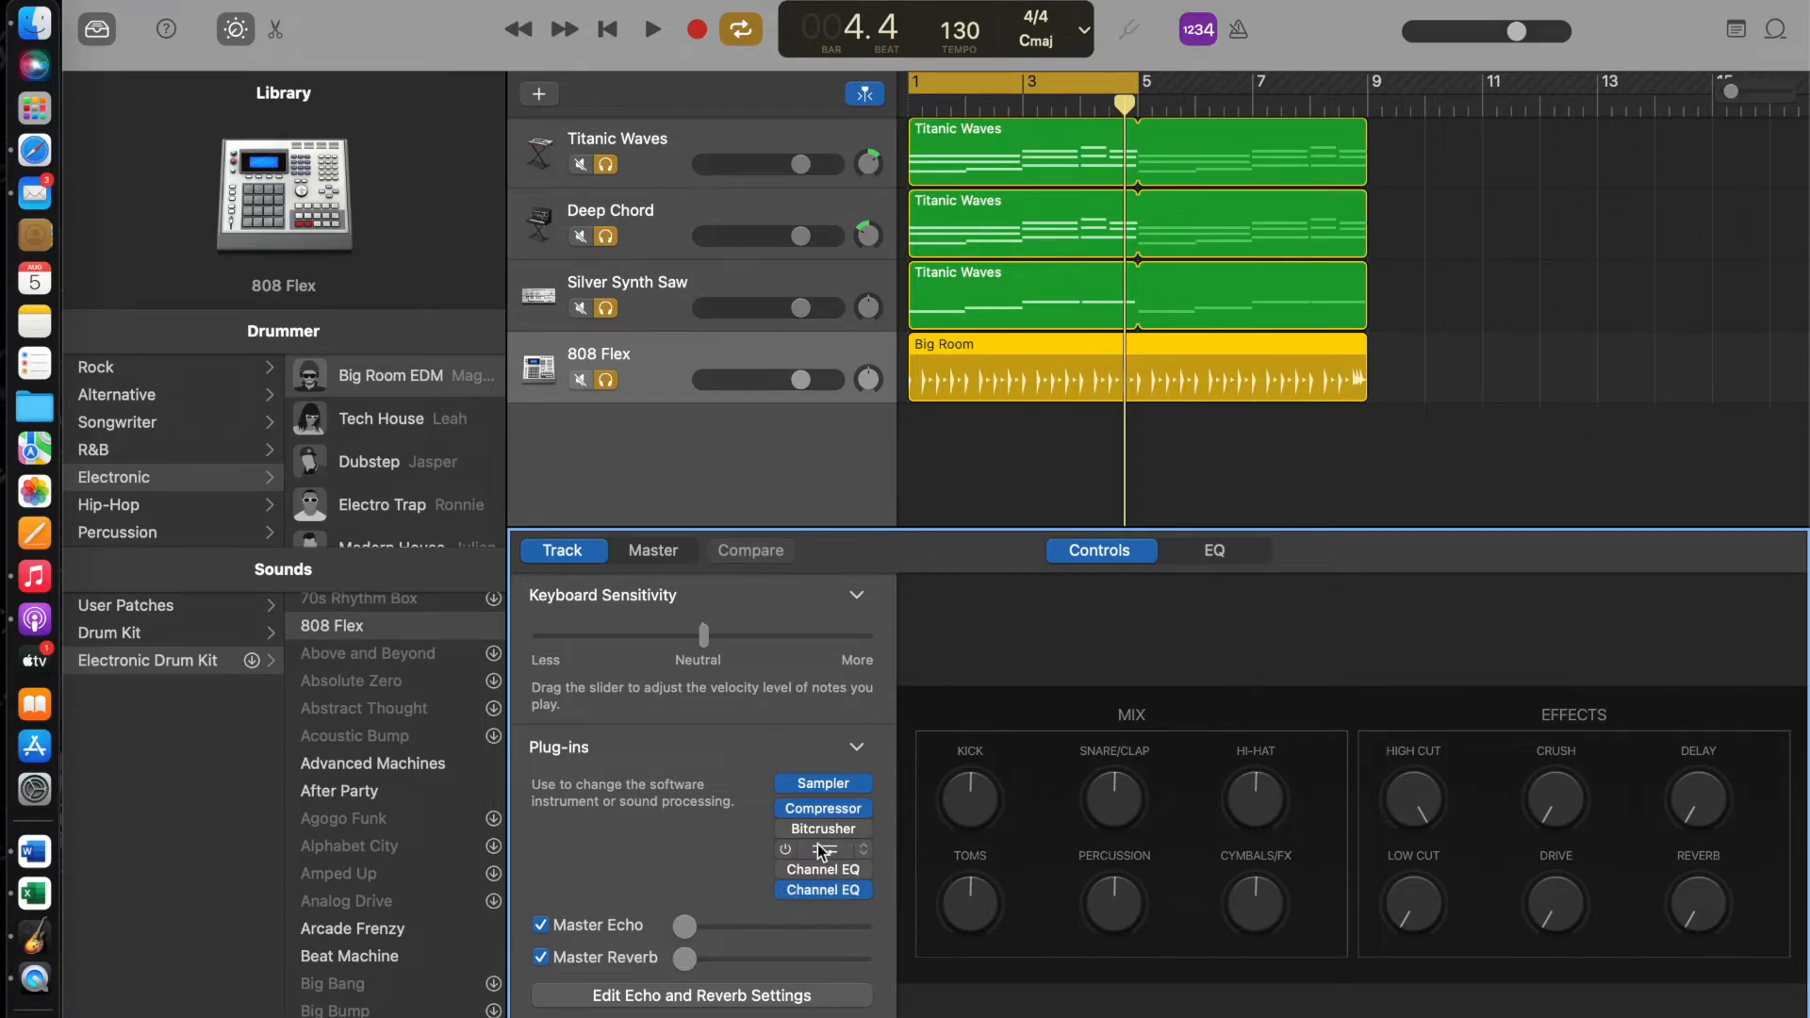
Step: Take the three synth tracks out of solo so only the drum track is soloed, and play the loop
click(605, 383)
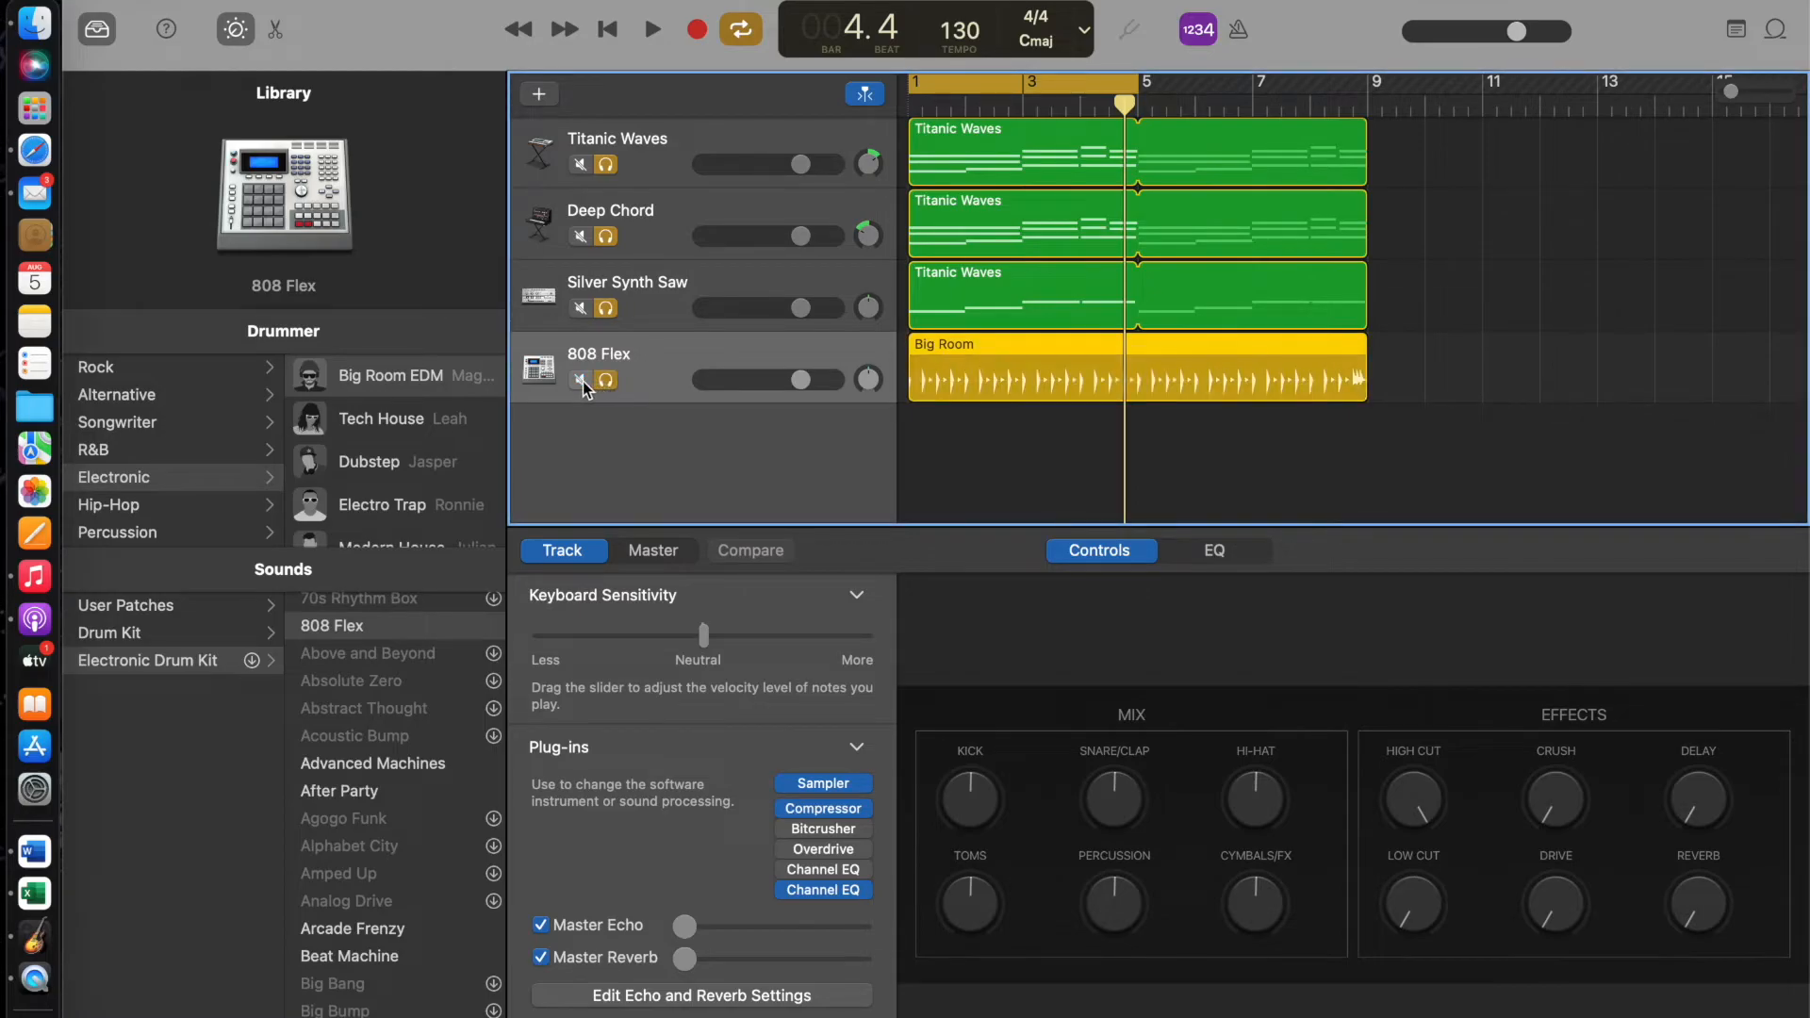
click(582, 379)
click(582, 380)
click(606, 166)
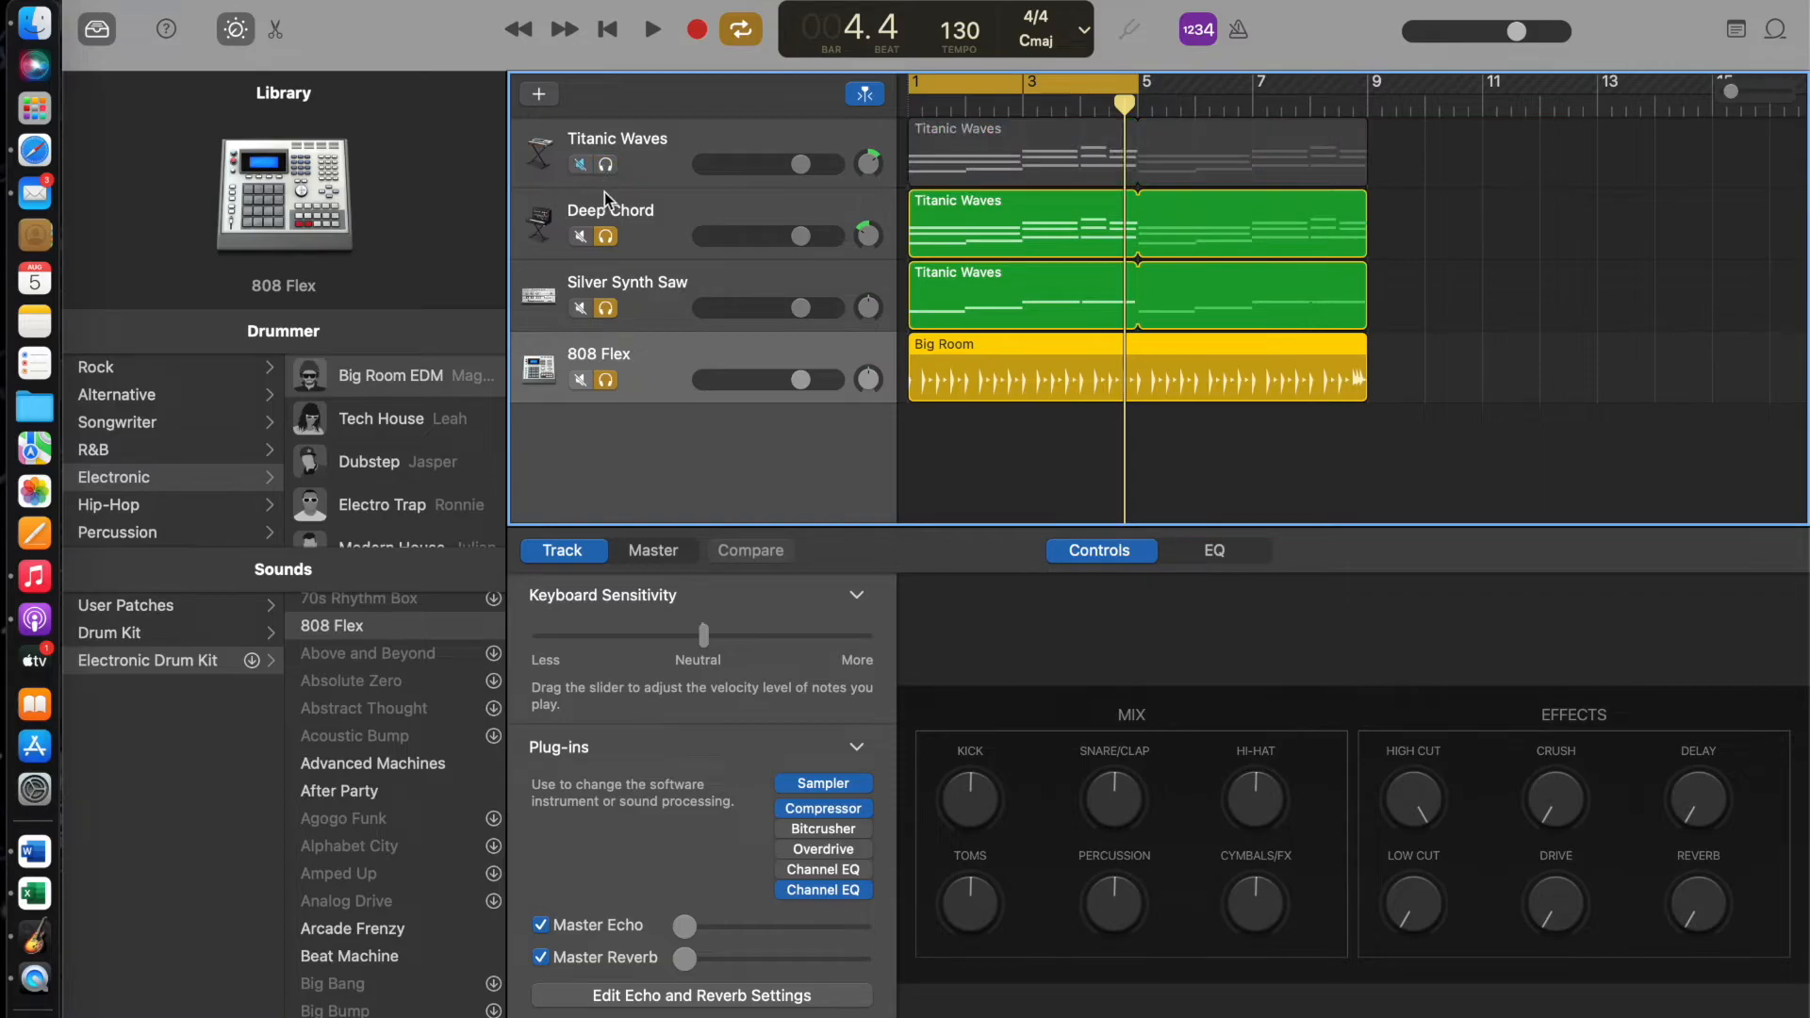
click(606, 237)
click(606, 308)
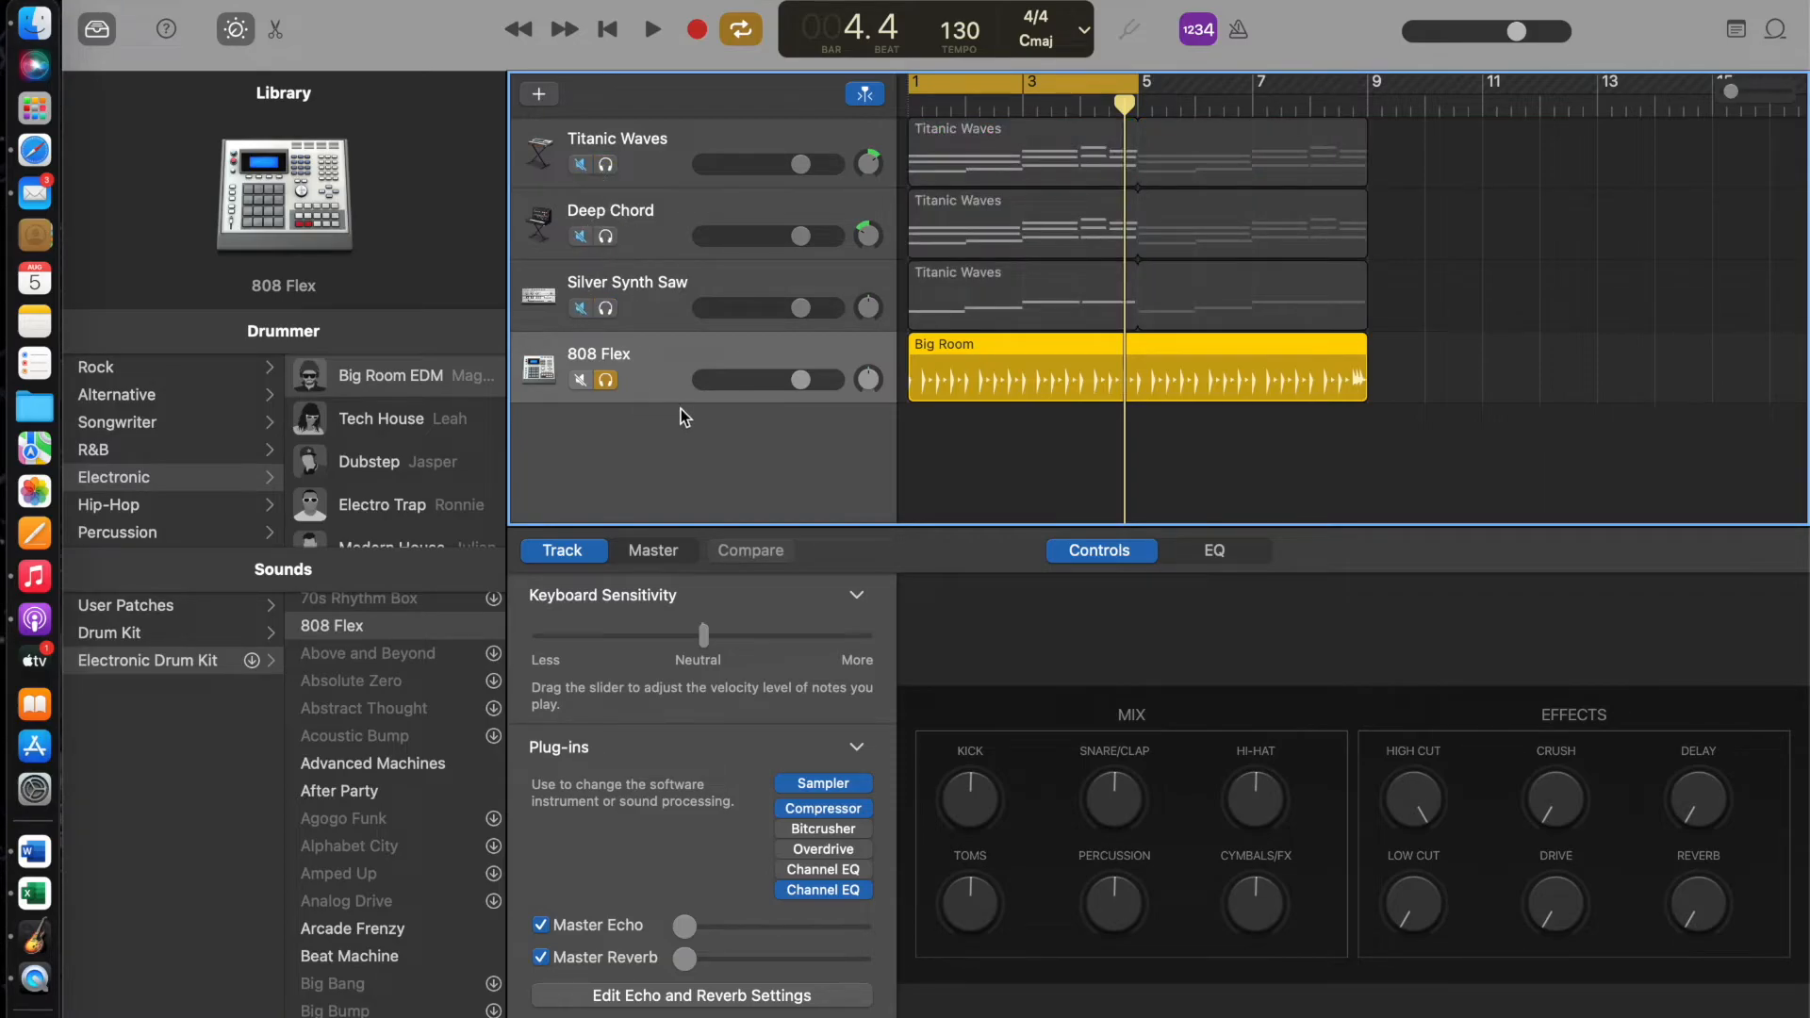
key(space)
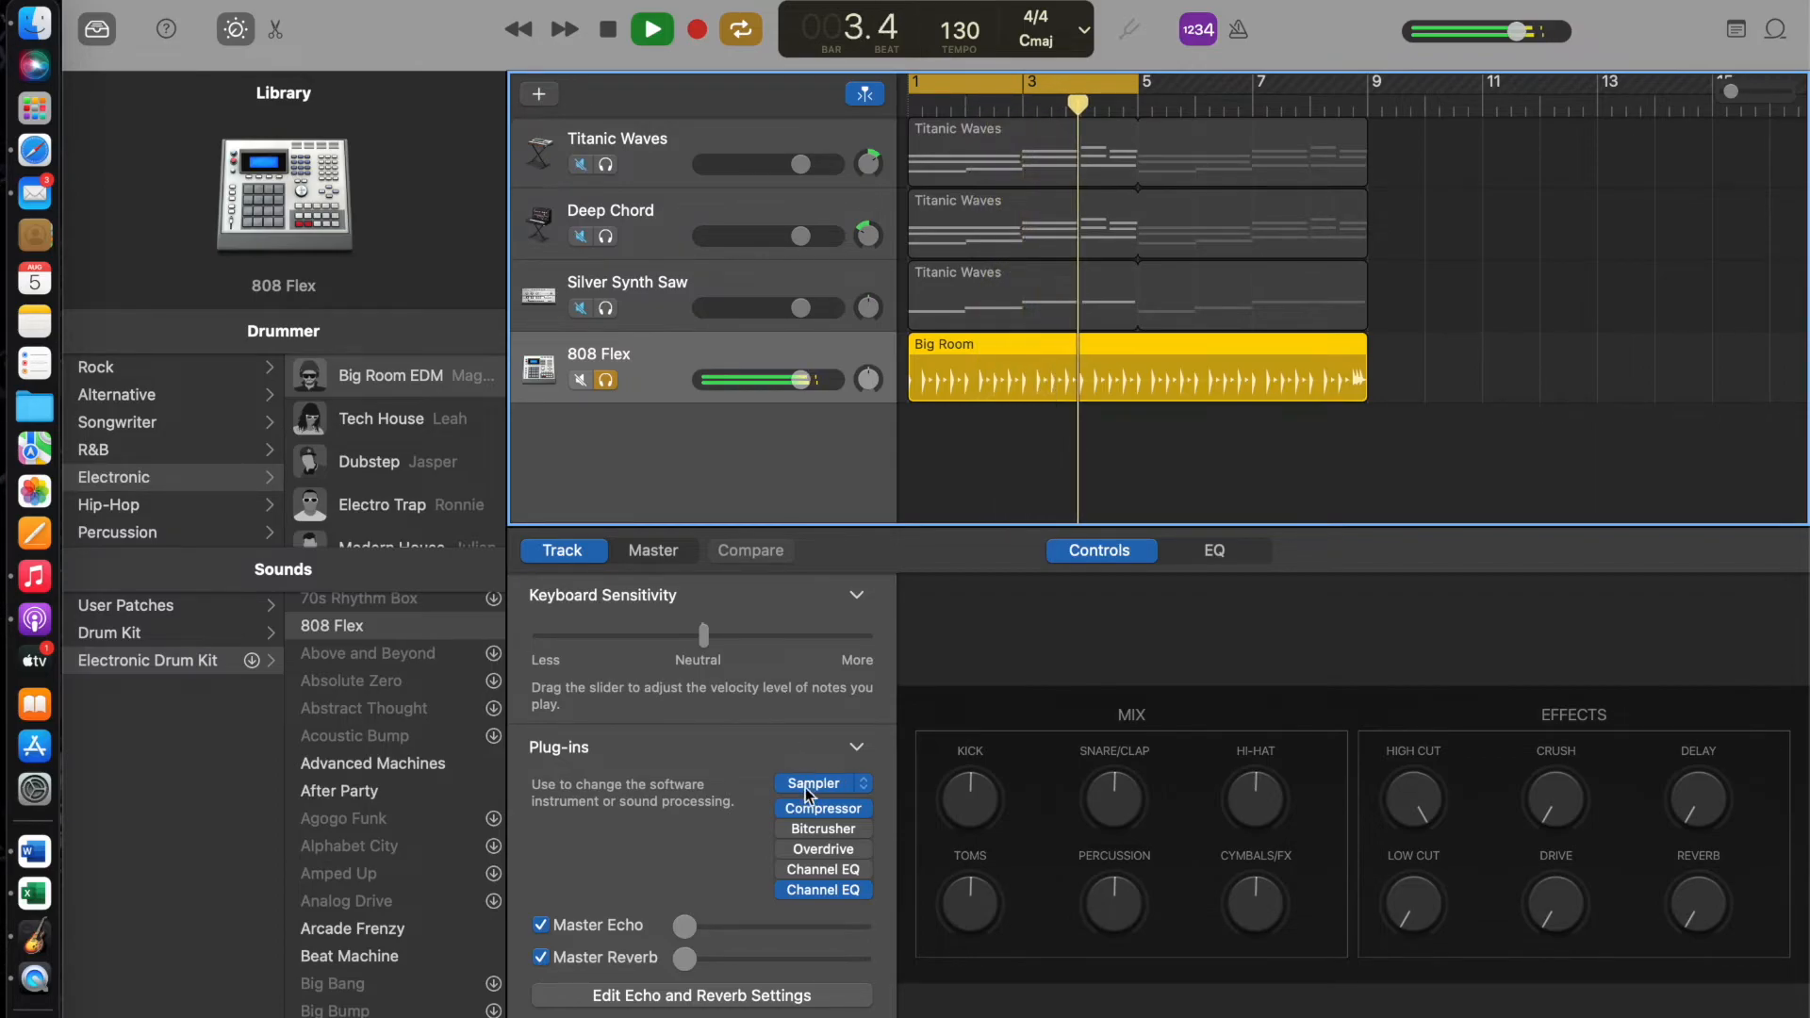
Step: In the drum track's active Channel EQ, try the Clean Up Kick preset and replace it with HiFi Drums
click(822, 890)
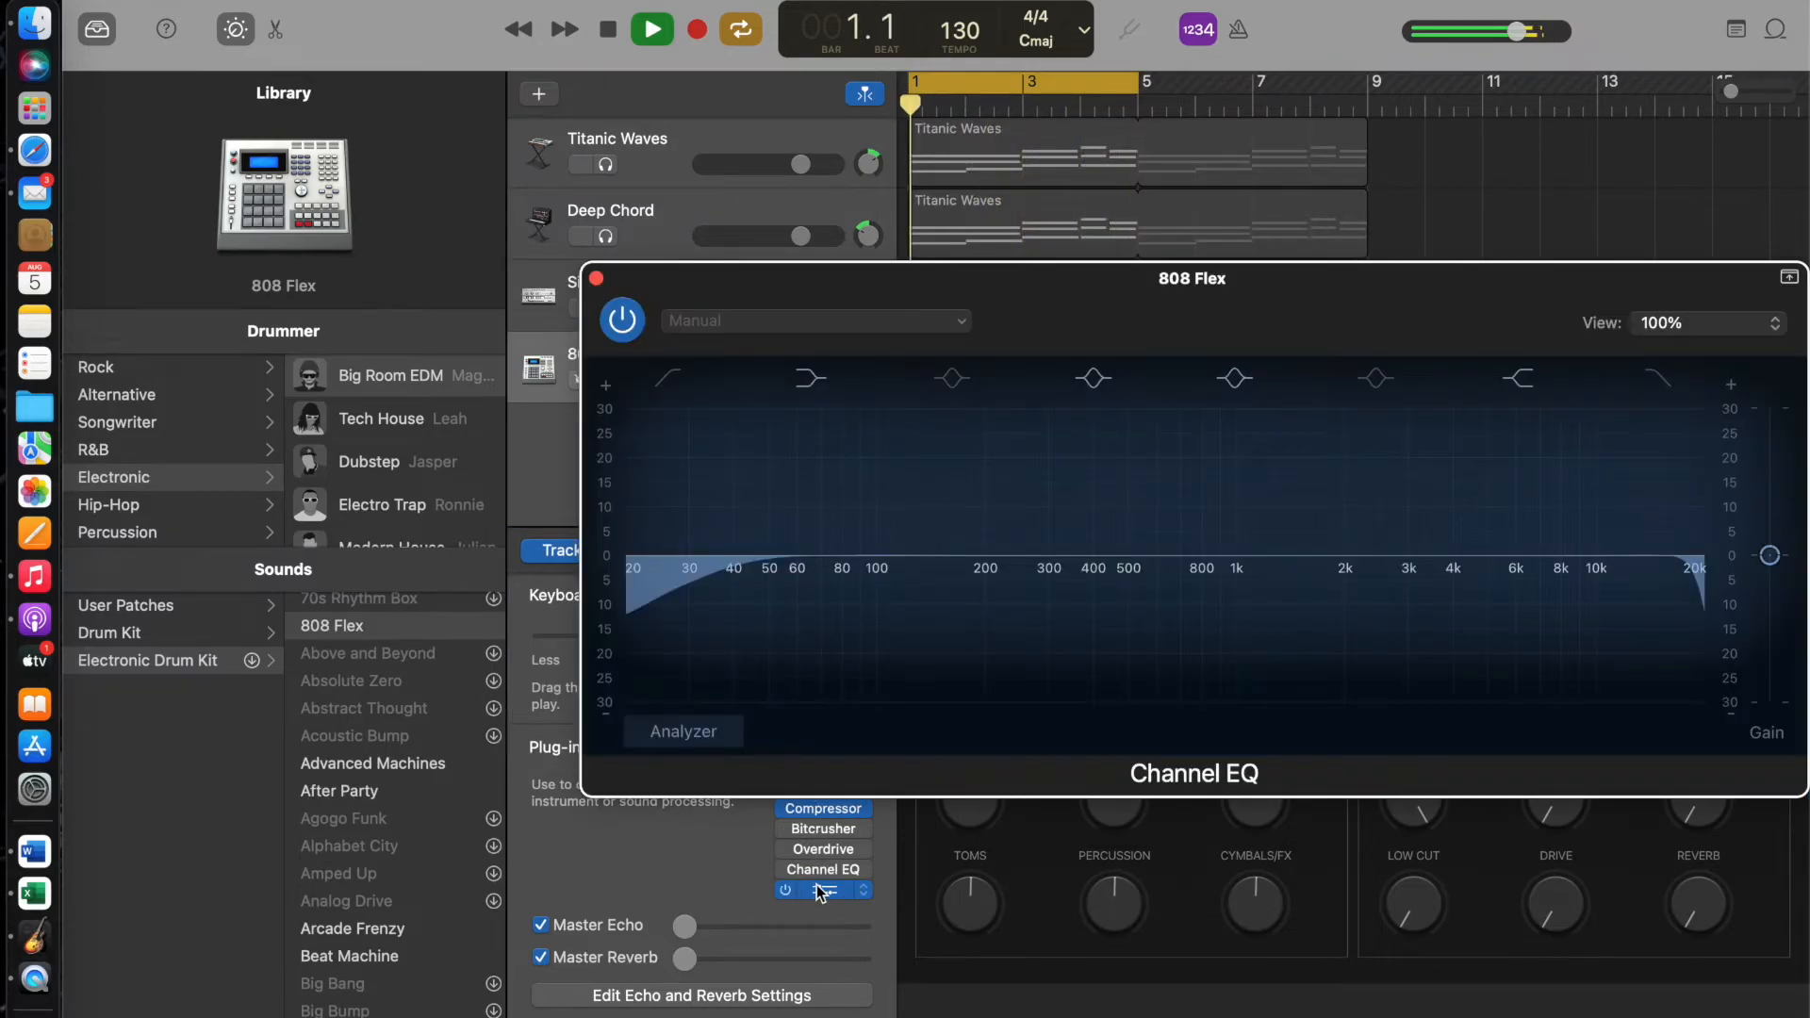
click(964, 325)
mouse_move(738, 464)
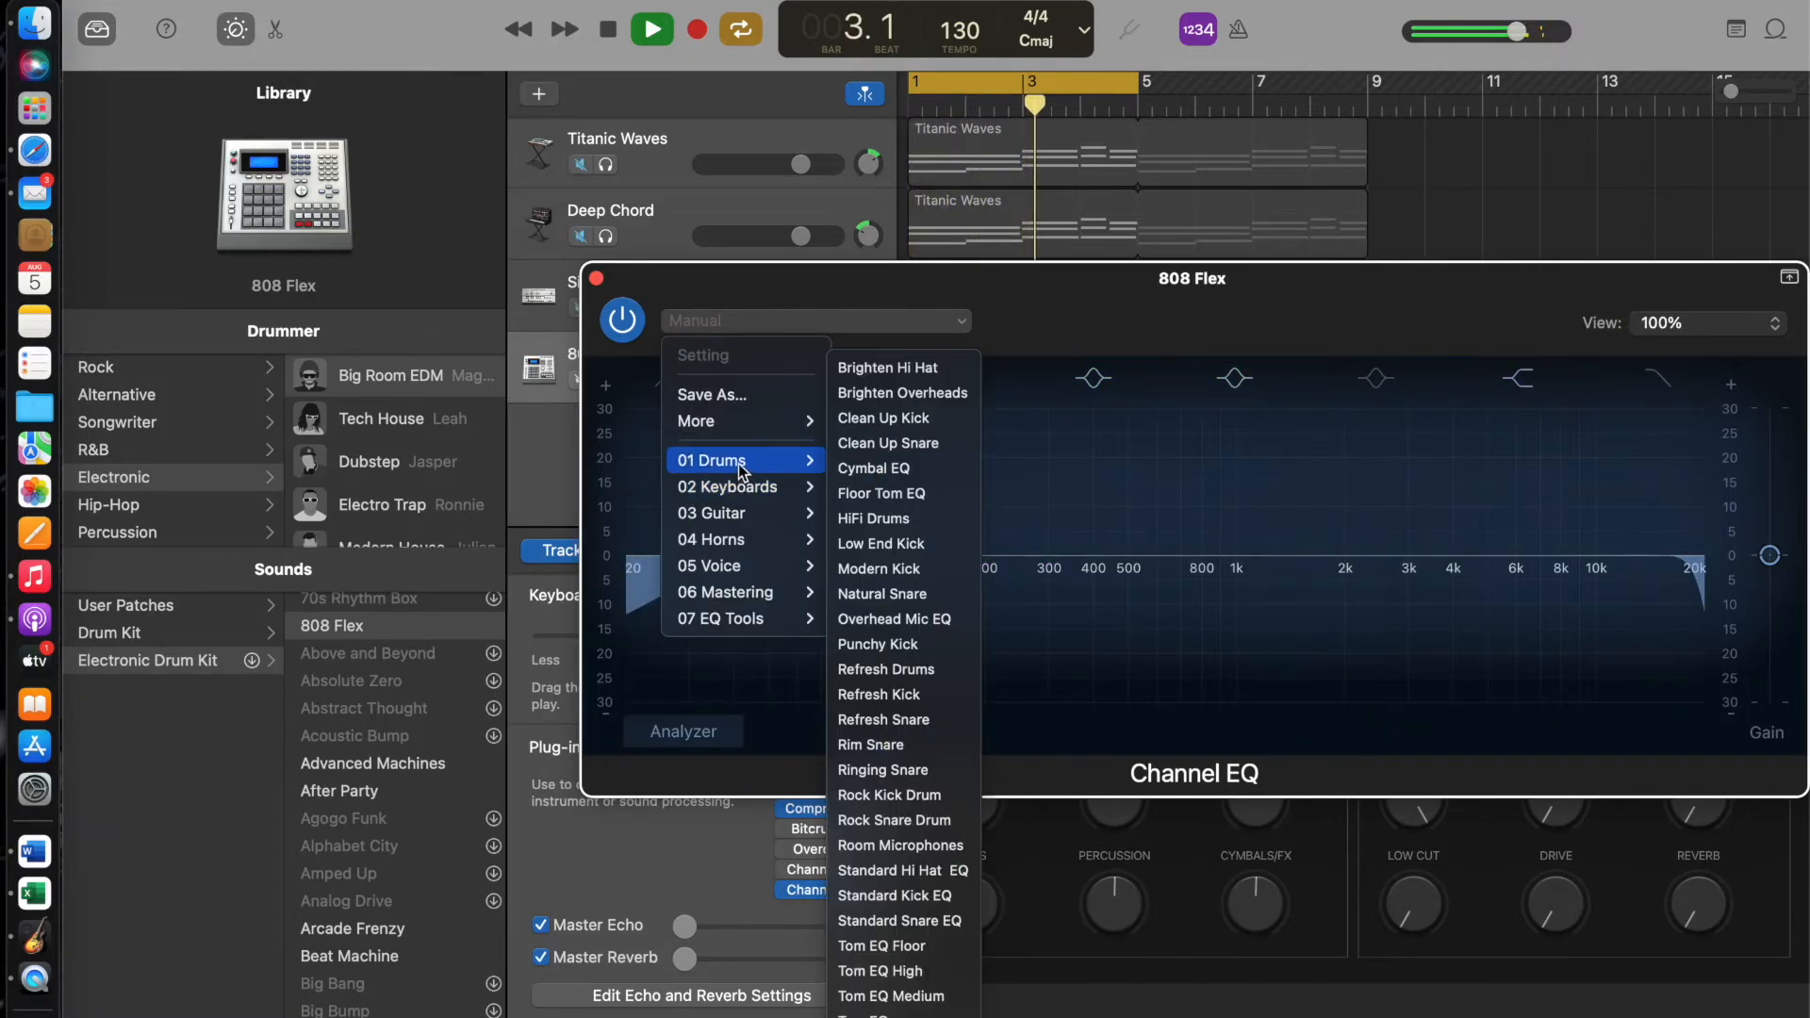
click(898, 419)
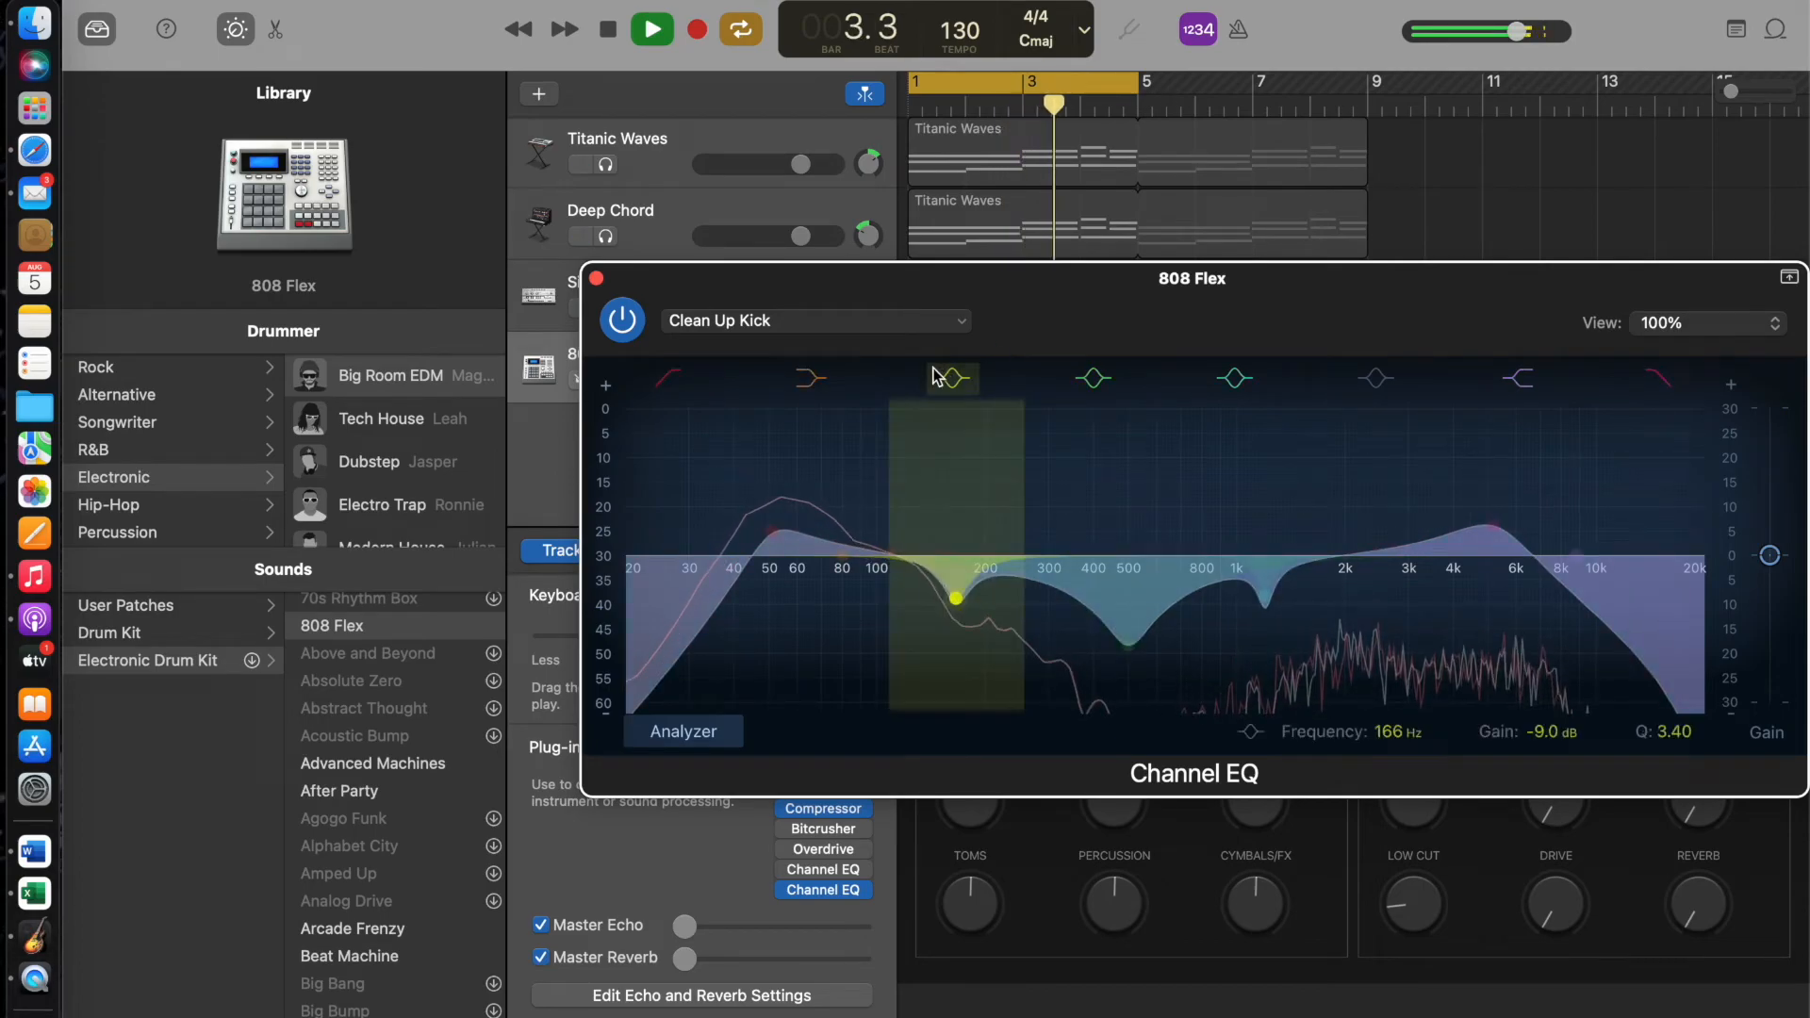
click(960, 322)
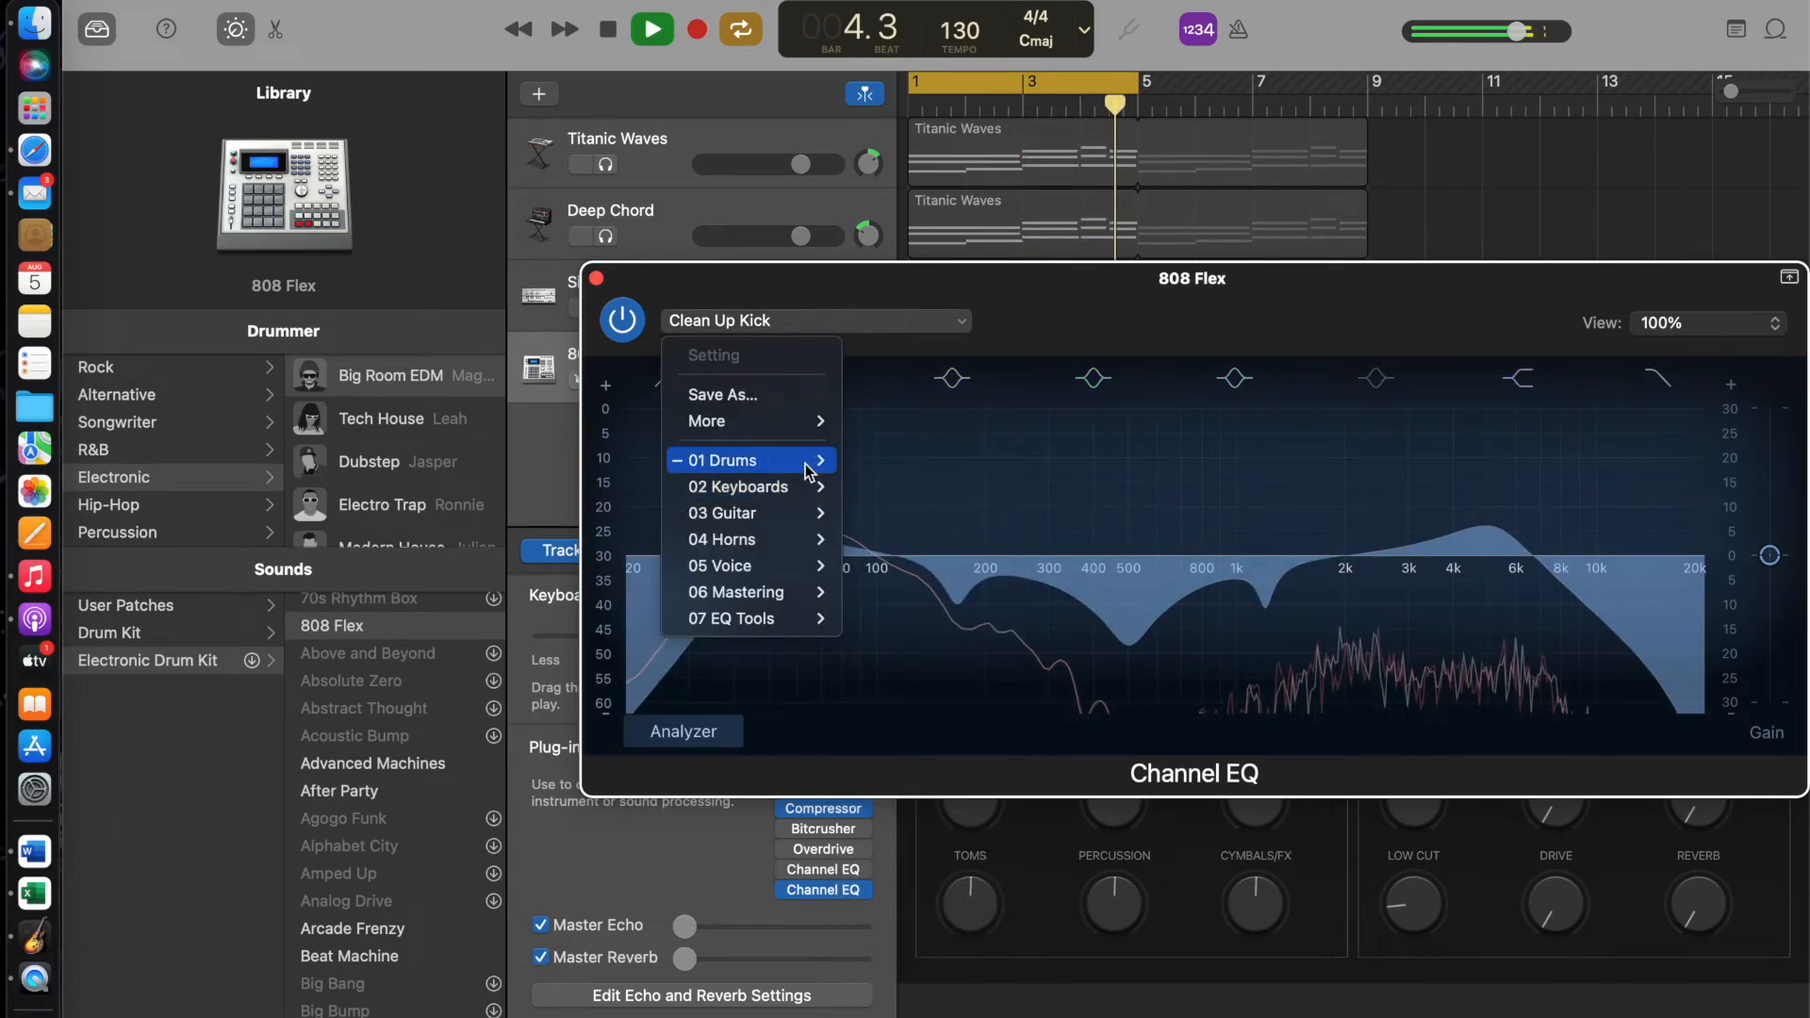
mouse_move(805, 465)
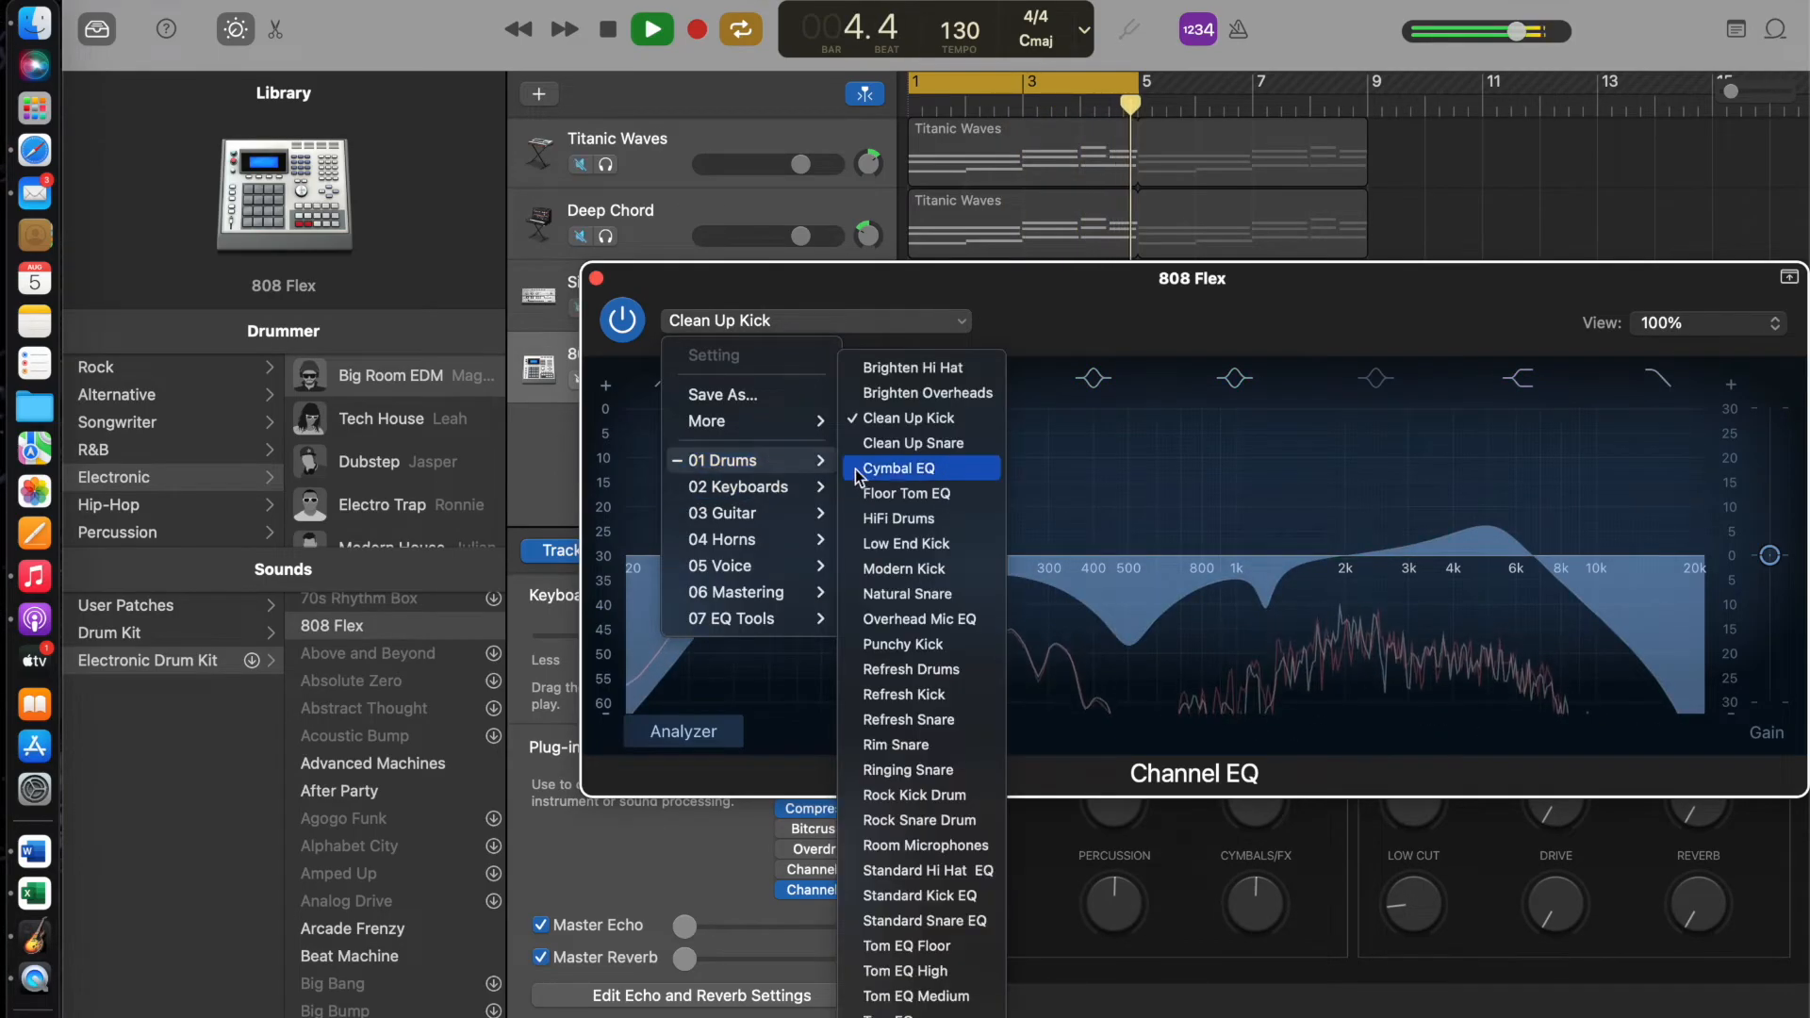
click(902, 511)
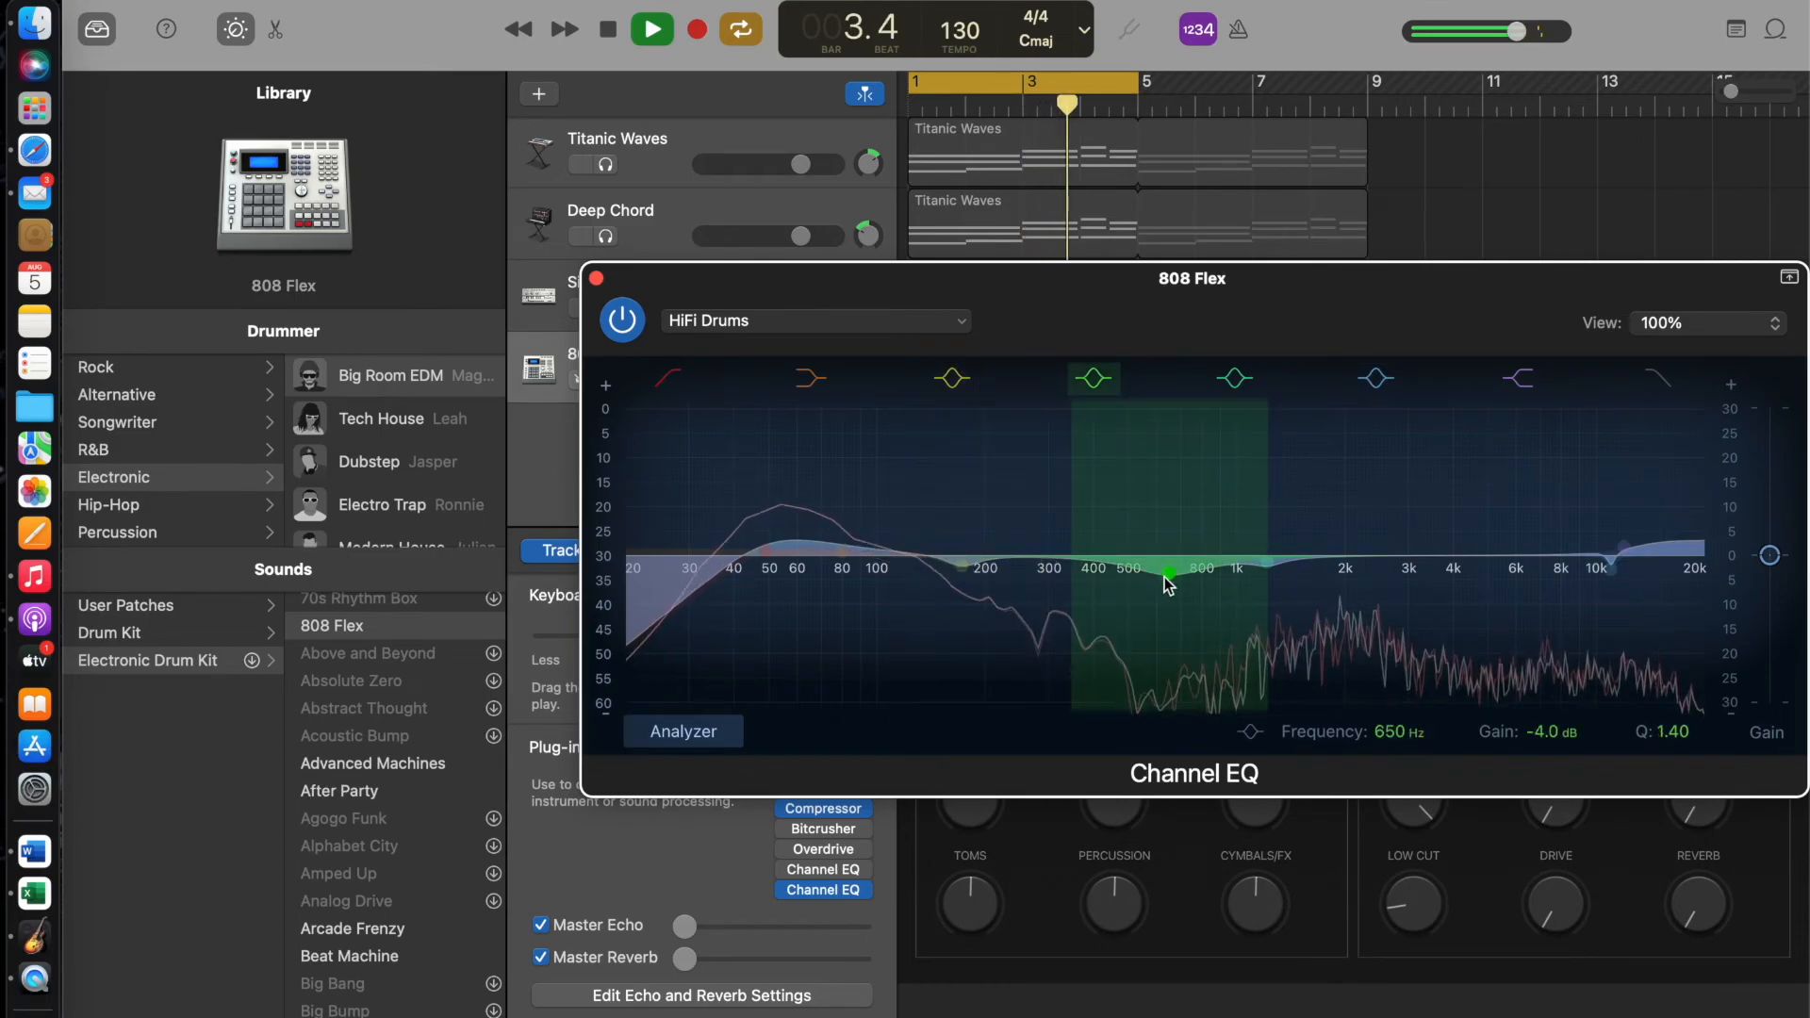
Step: Raise the drum EQ's low band slightly, widen and boost its high band near 10 kHz, close the EQ and stop playback
drag(856, 564, 825, 526)
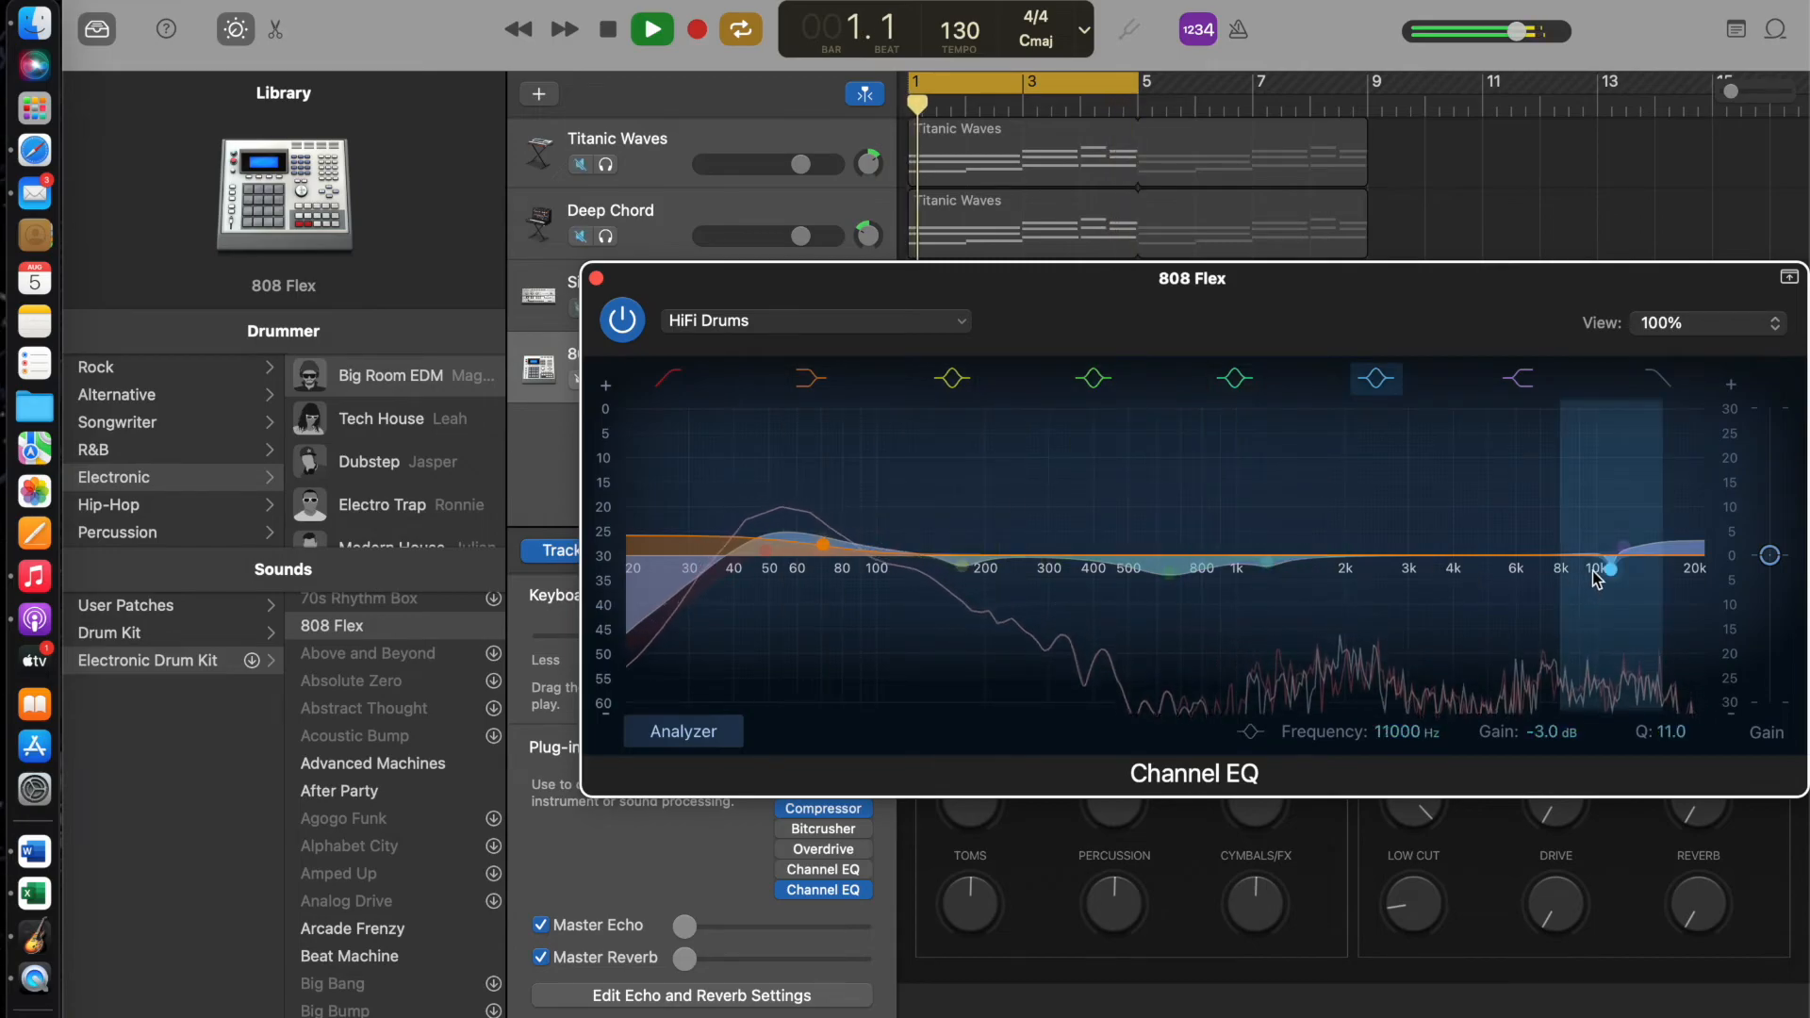
drag(1604, 566, 1369, 537)
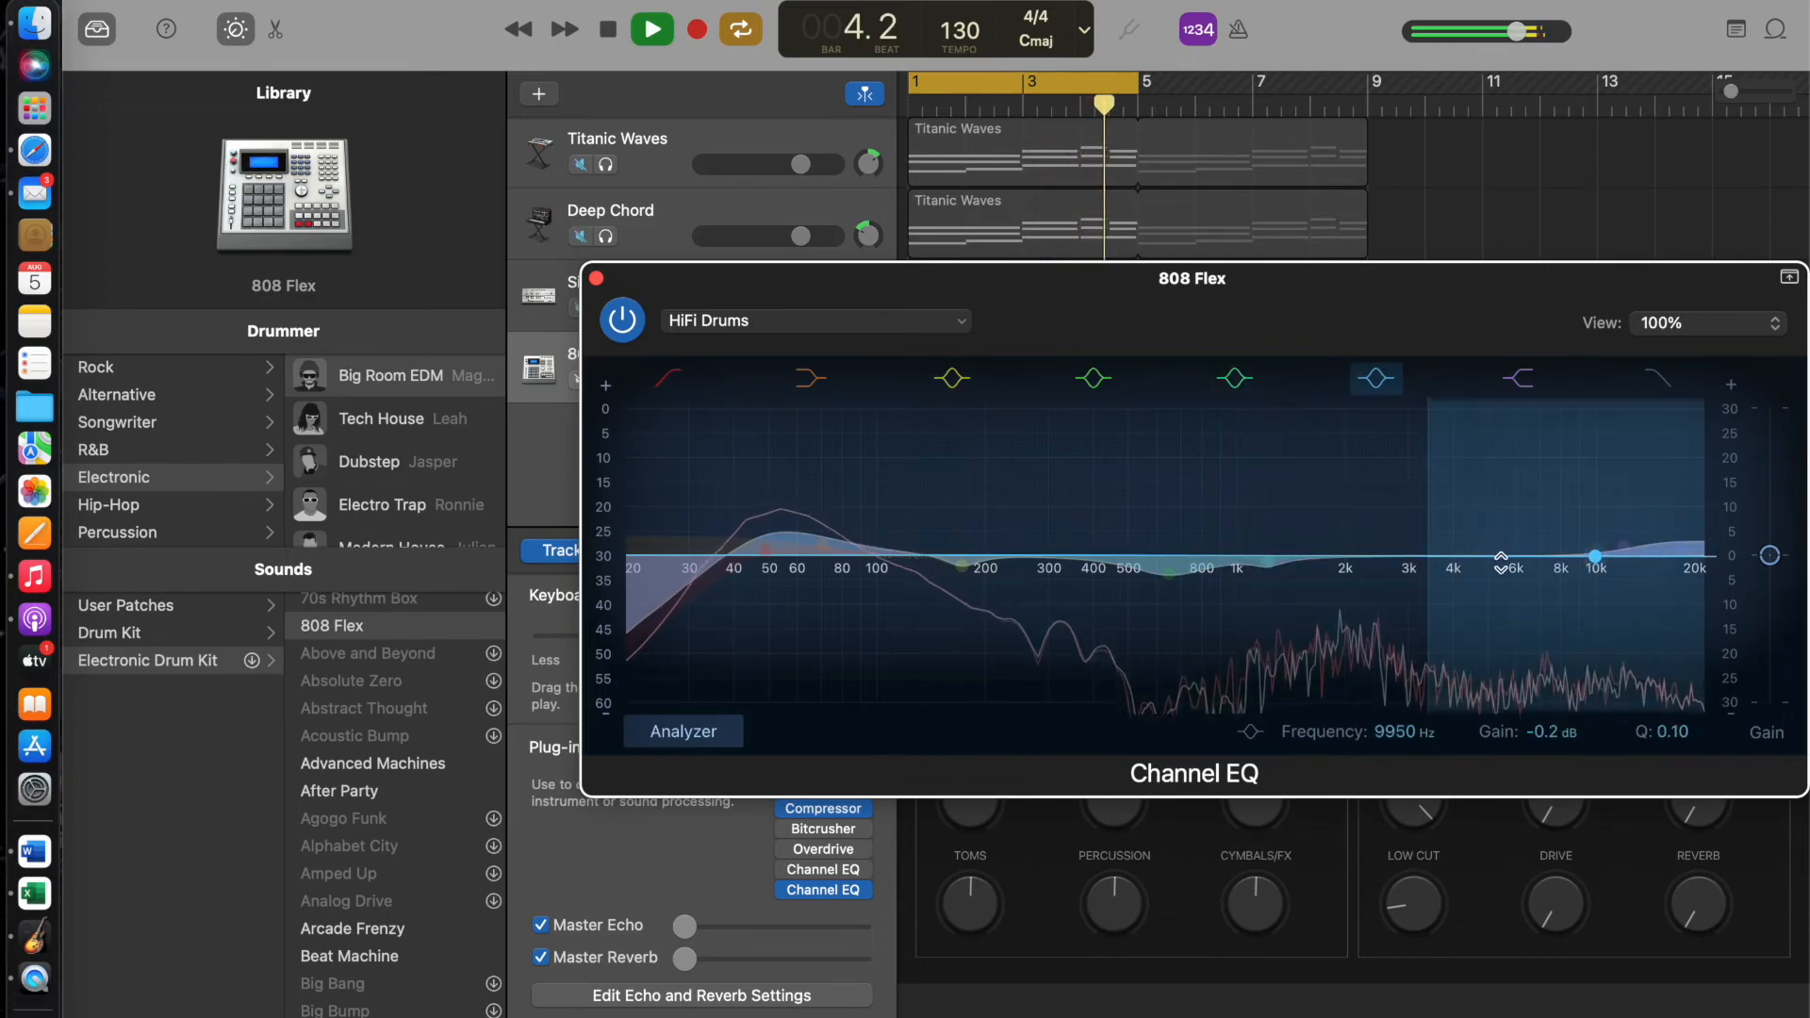
mouse_move(1596, 556)
mouse_down()
mouse_move(1588, 408)
mouse_move(1588, 517)
mouse_move(1593, 412)
mouse_move(1610, 565)
mouse_move(1612, 541)
mouse_up()
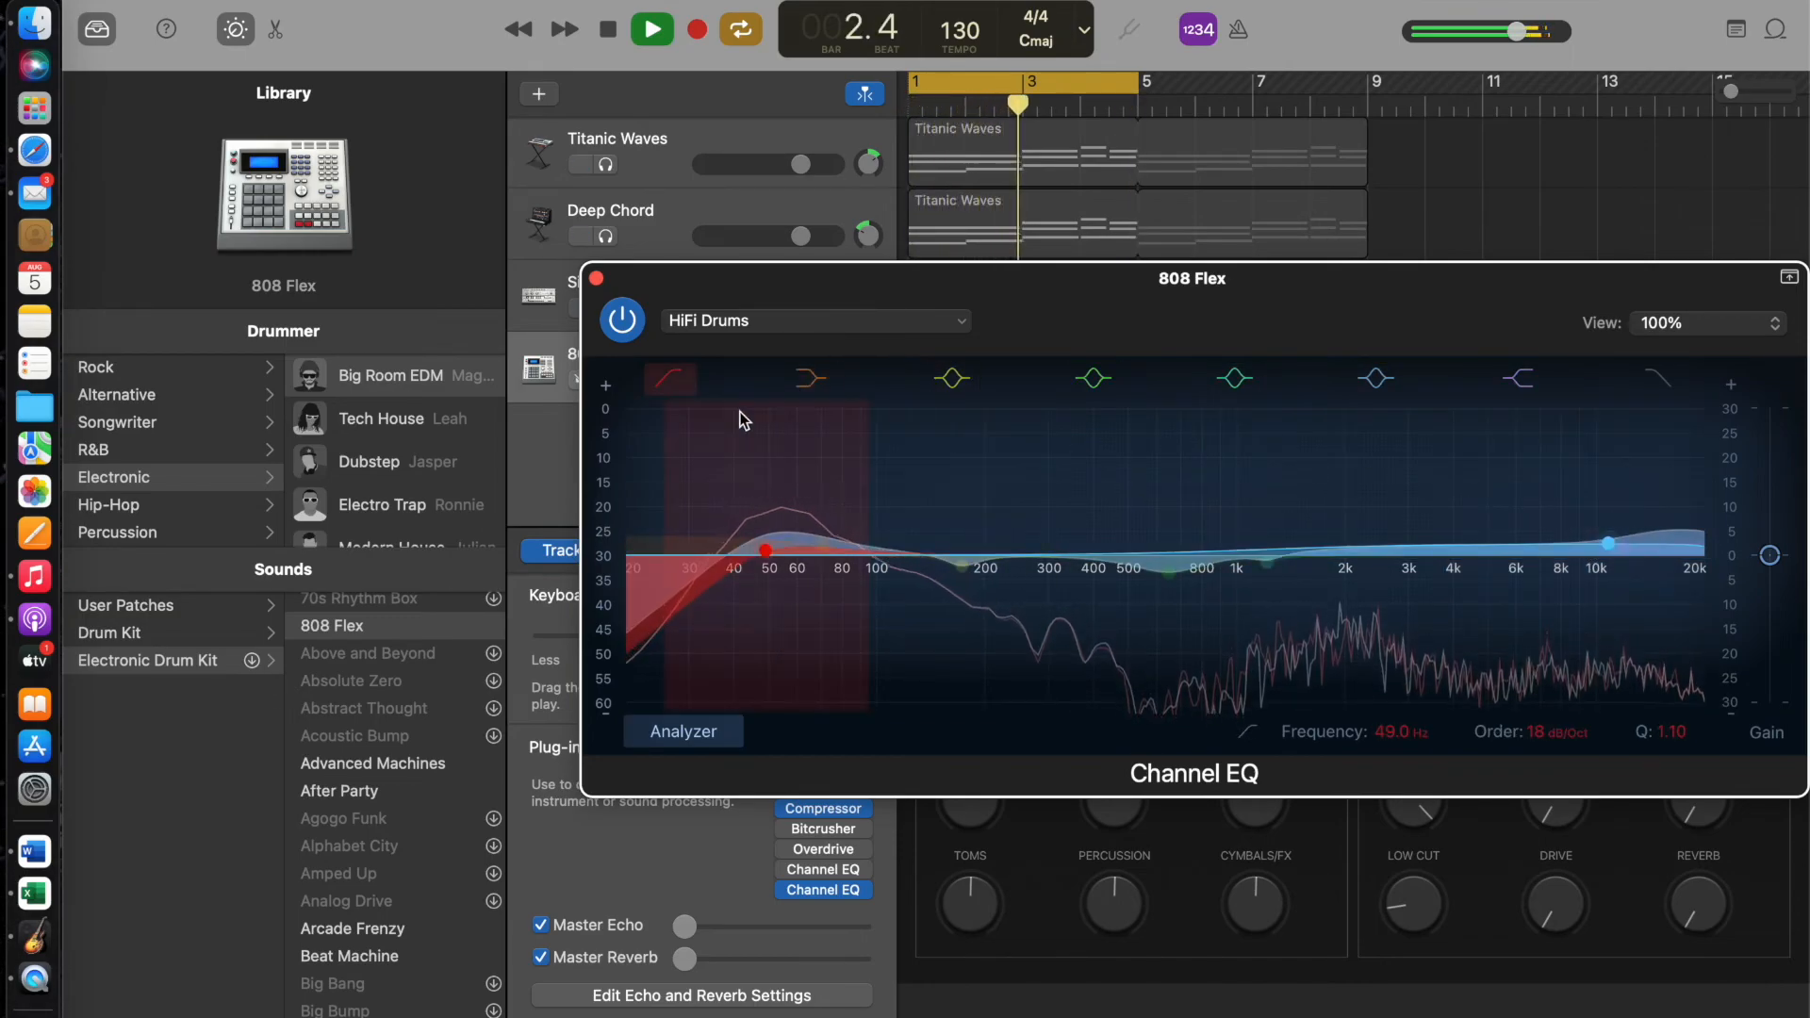
click(598, 280)
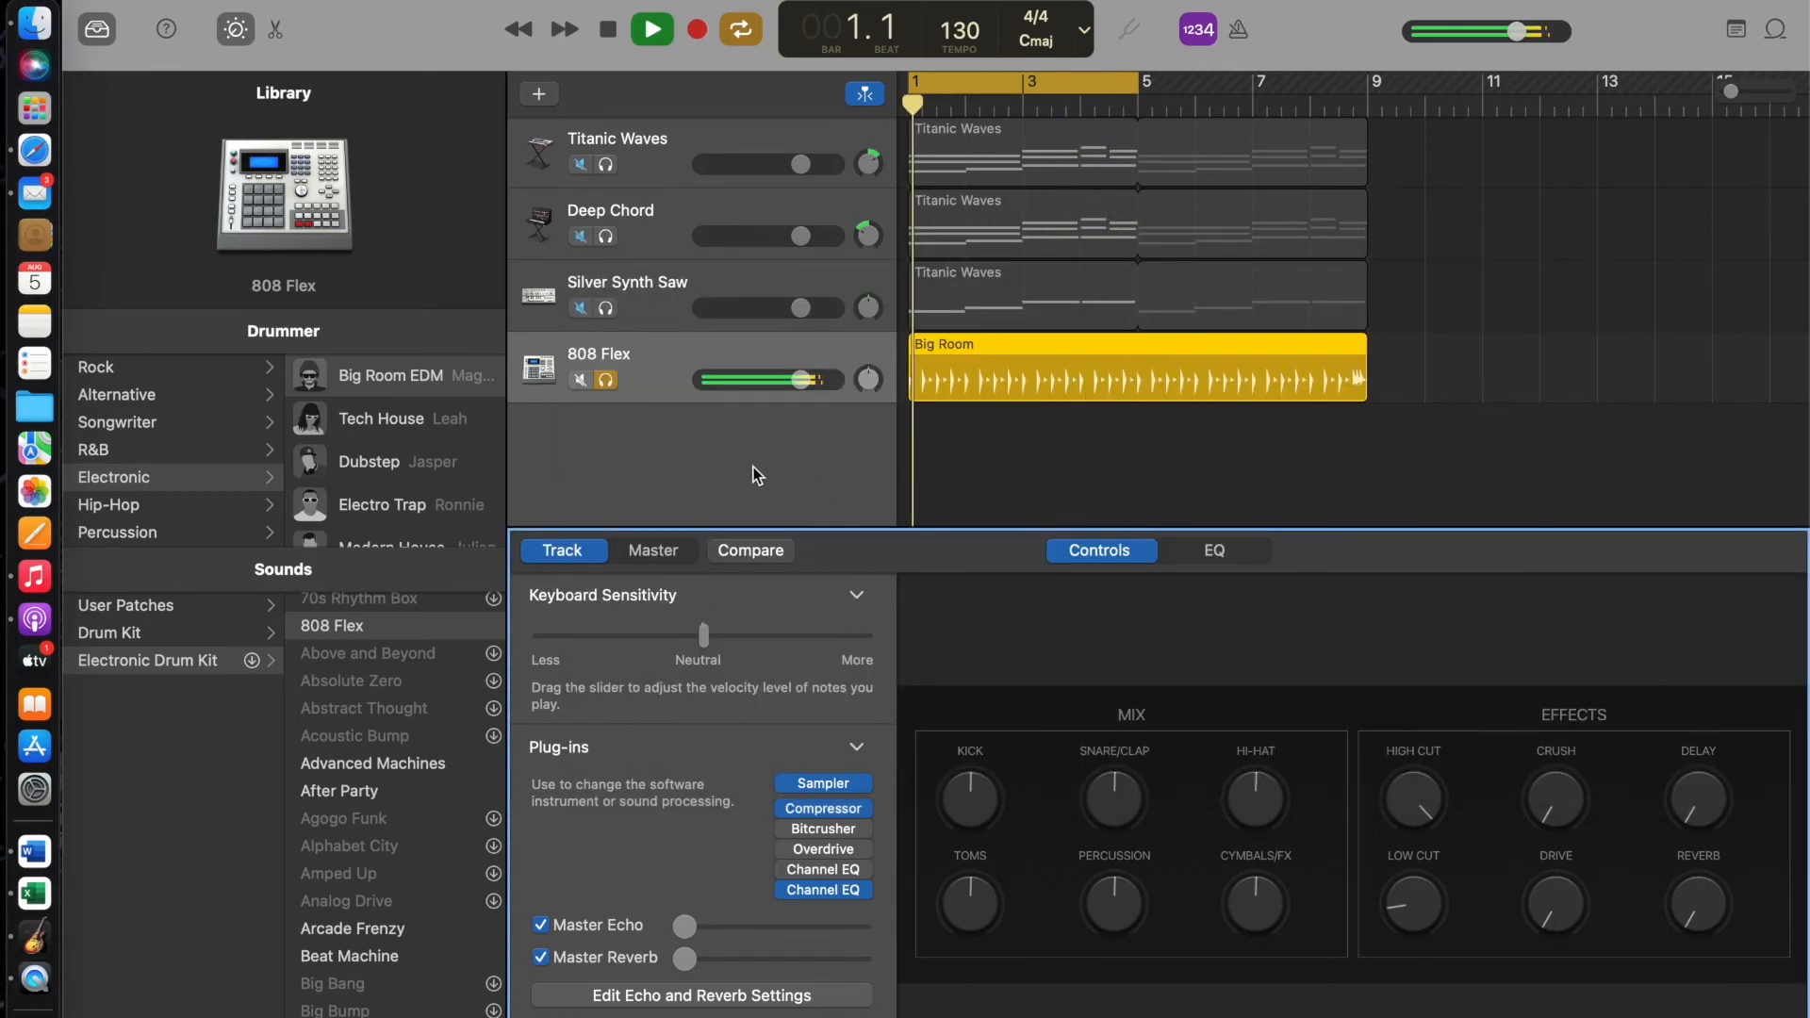
key(space)
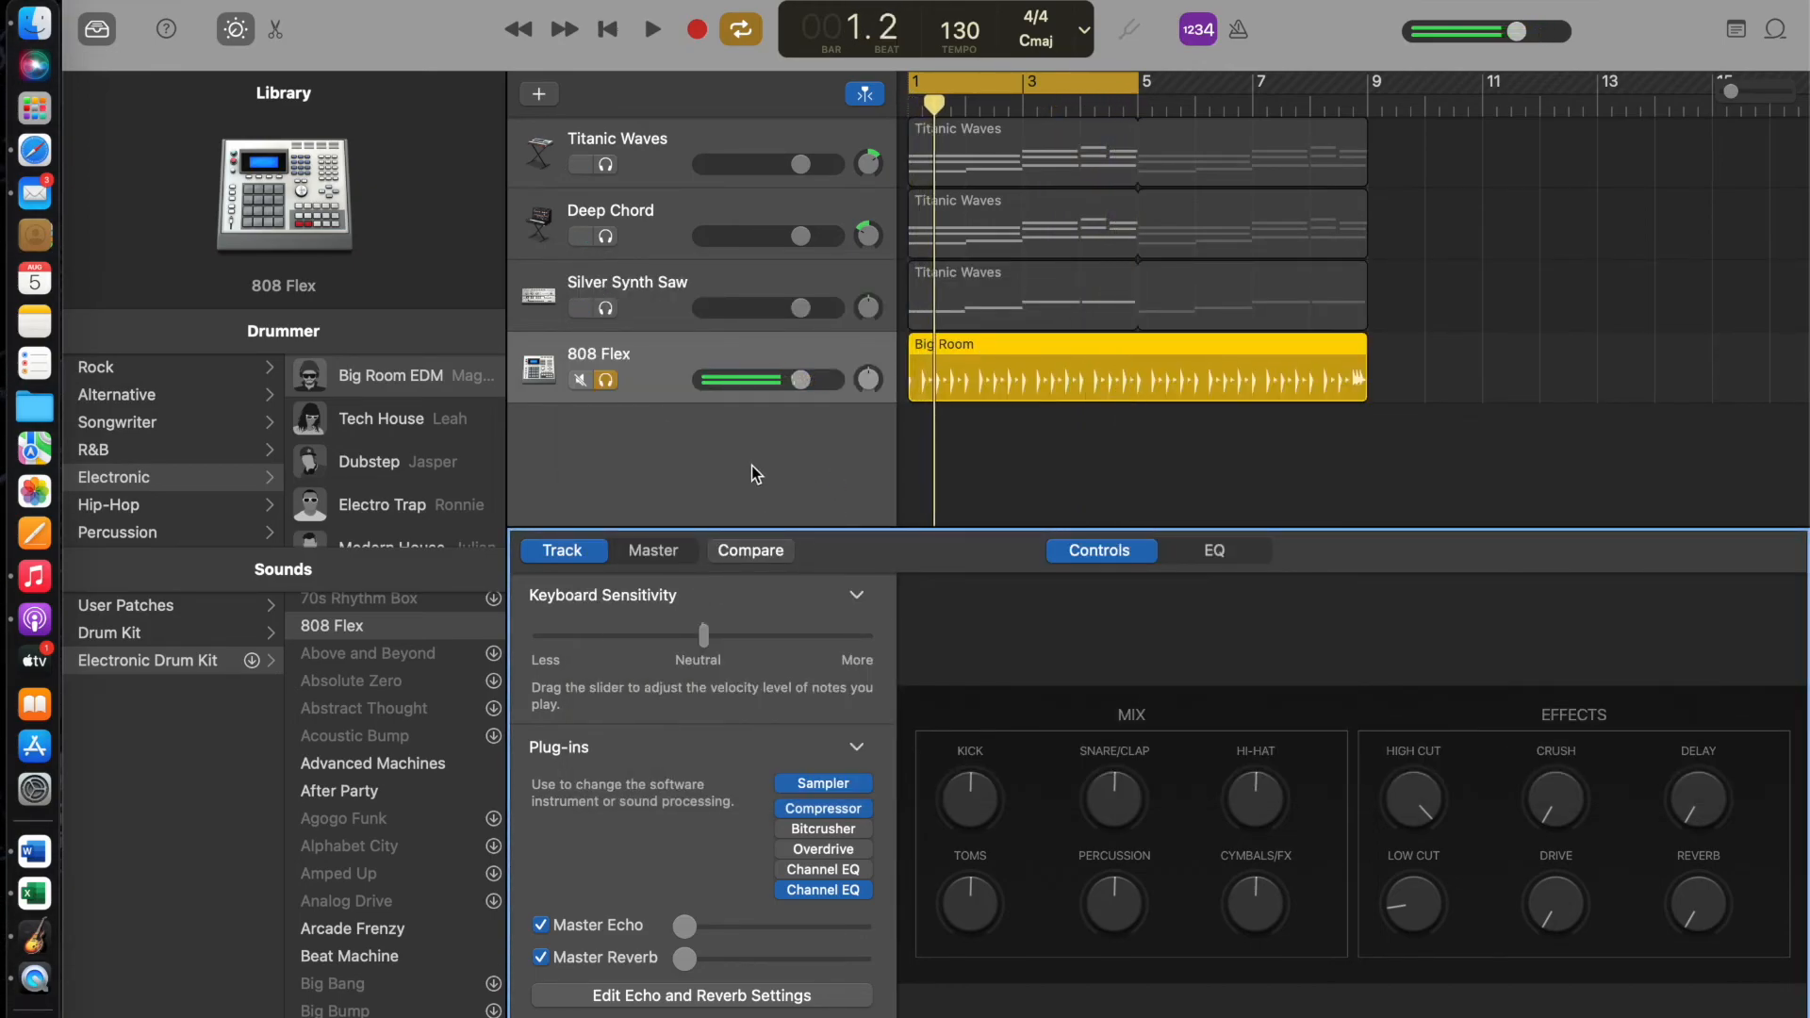